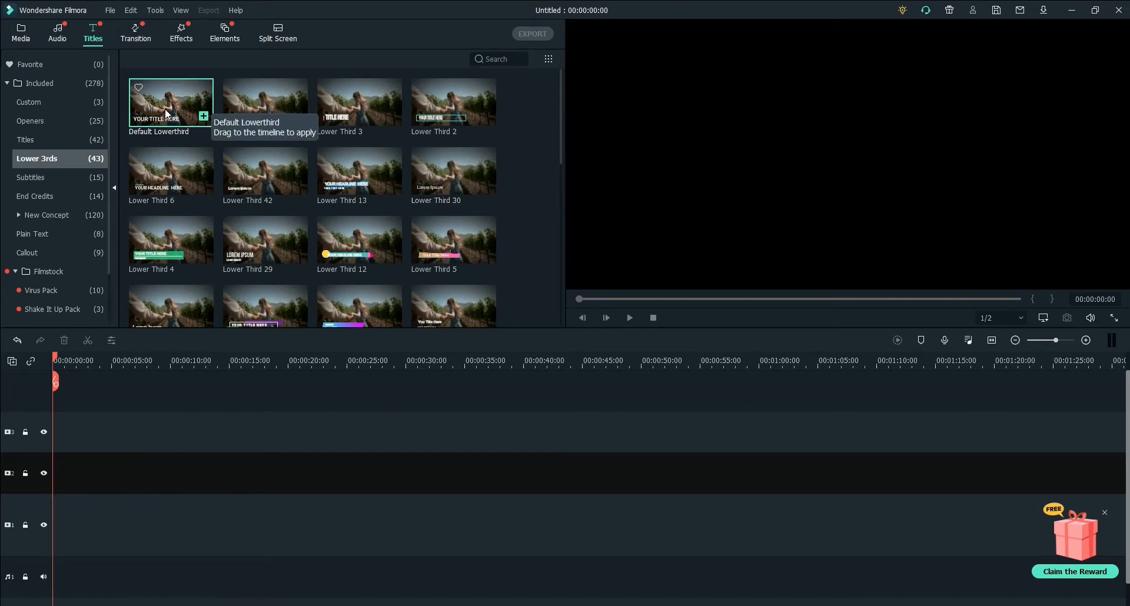
# Add the Default Lowerthird title at the start of the second video track and open it in the advanced text editor.
pyautogui.moveTo(162, 114); pyautogui.dragTo(59, 469)
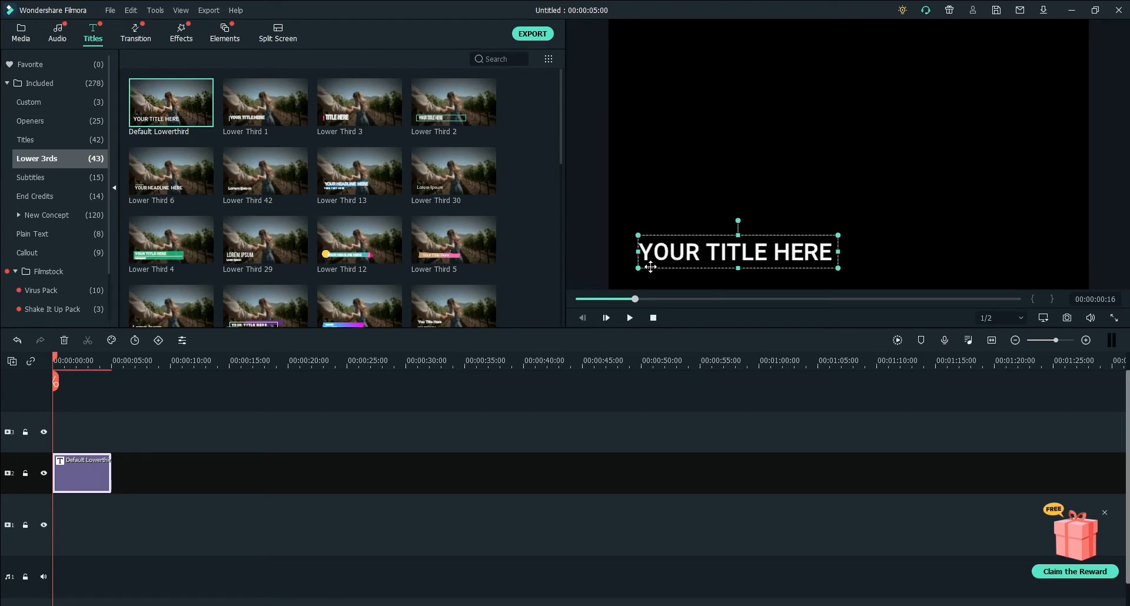
pyautogui.doubleClick(82, 490)
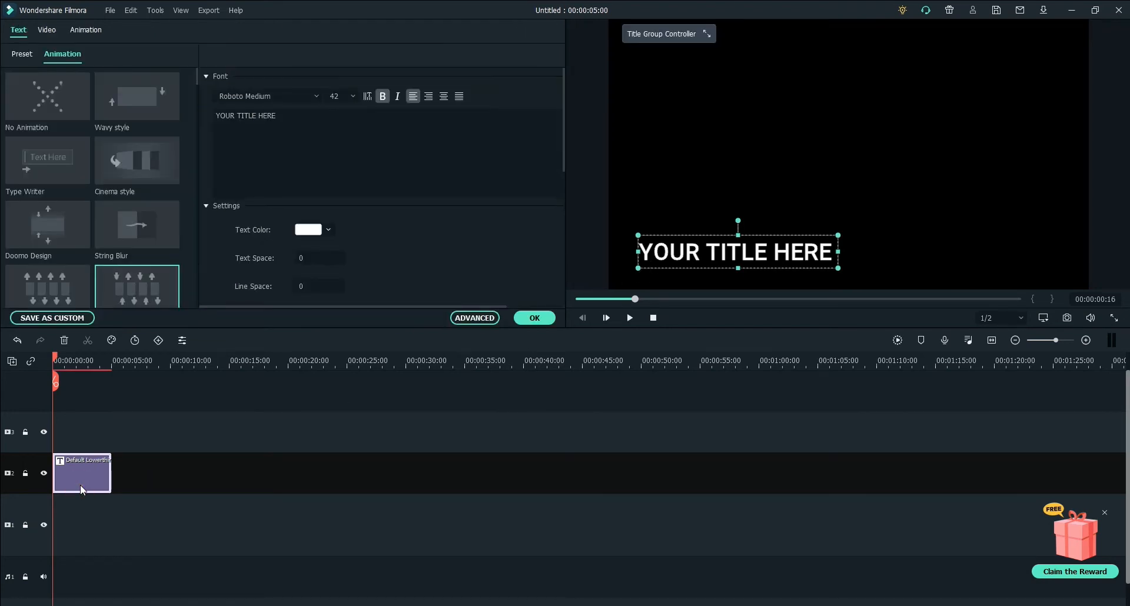
pyautogui.click(474, 318)
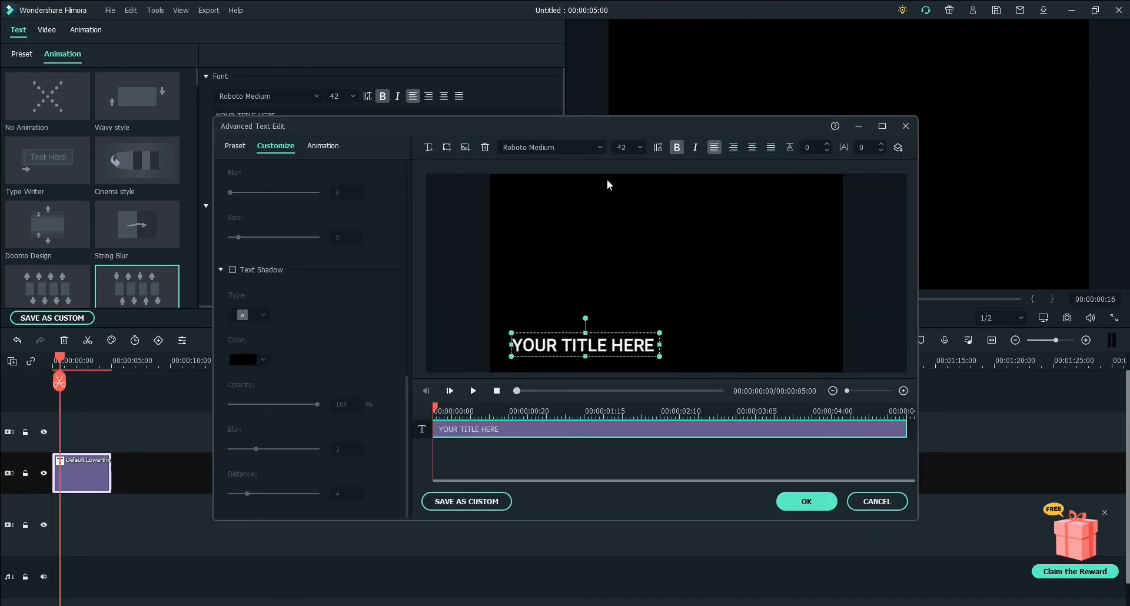
pyautogui.moveTo(590, 128); pyautogui.dragTo(510, 102)
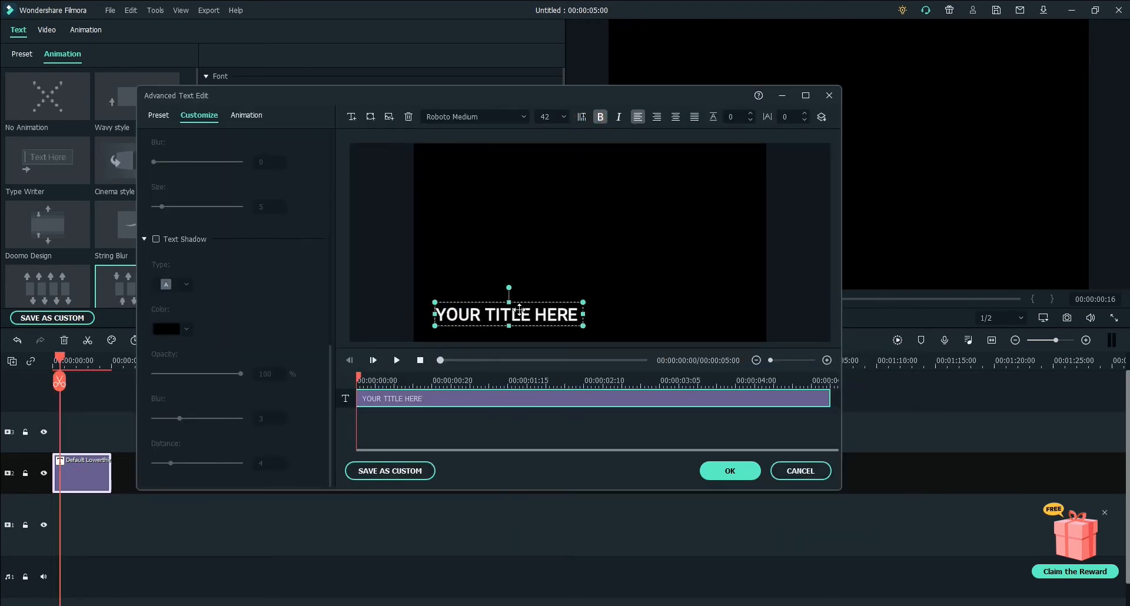
# Replace the placeholder title text with a rectangle shape placed in the lower-left corner of the frame.
pyautogui.click(541, 313)
pyautogui.press('Delete')
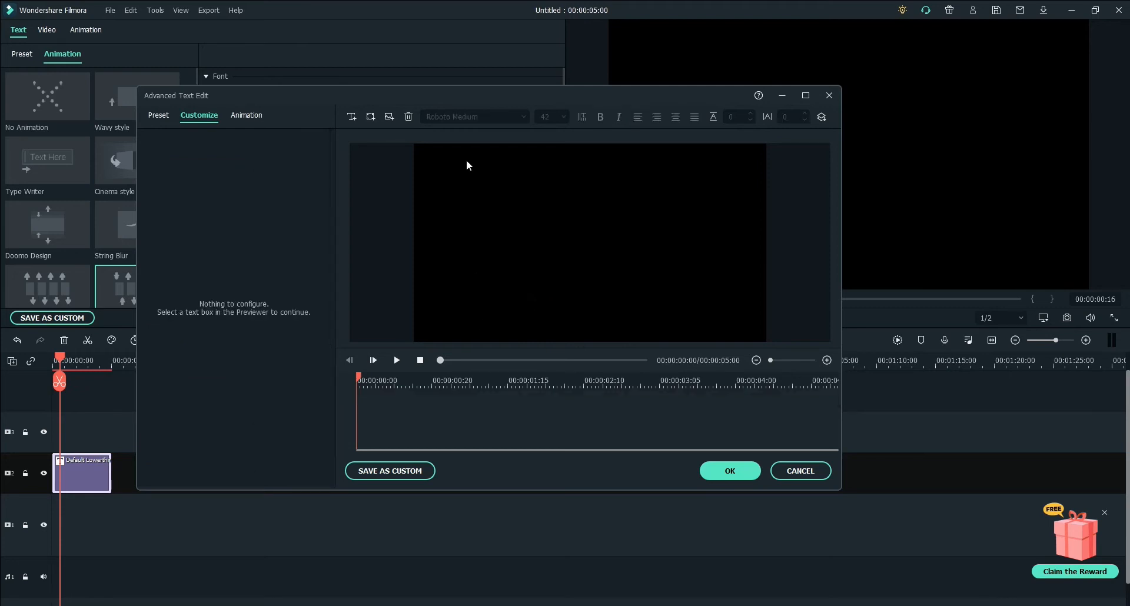
pyautogui.click(375, 116)
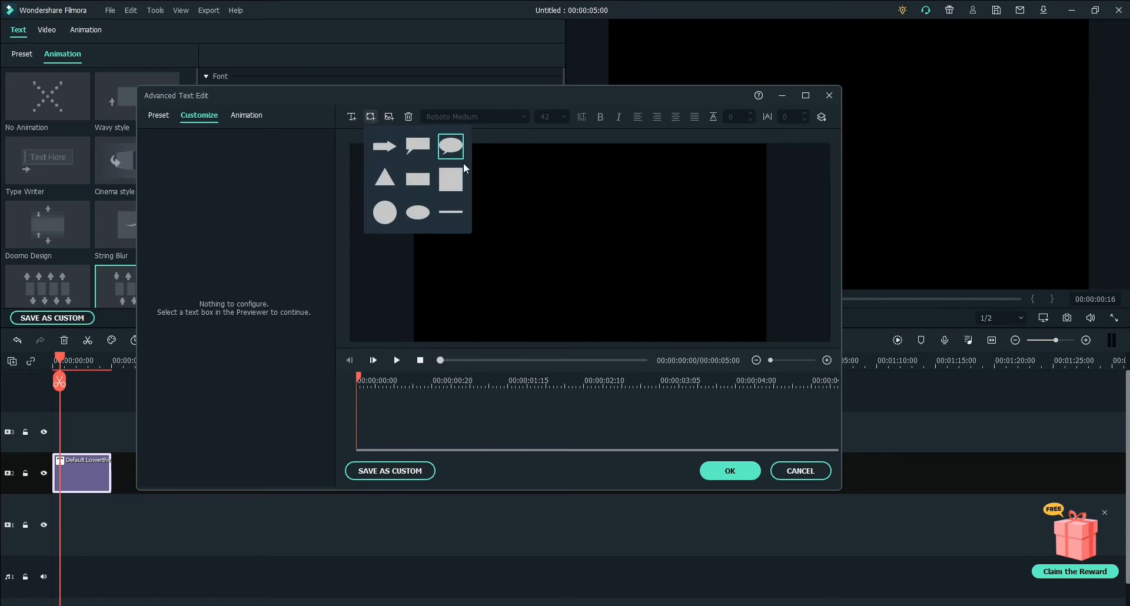
pyautogui.click(422, 184)
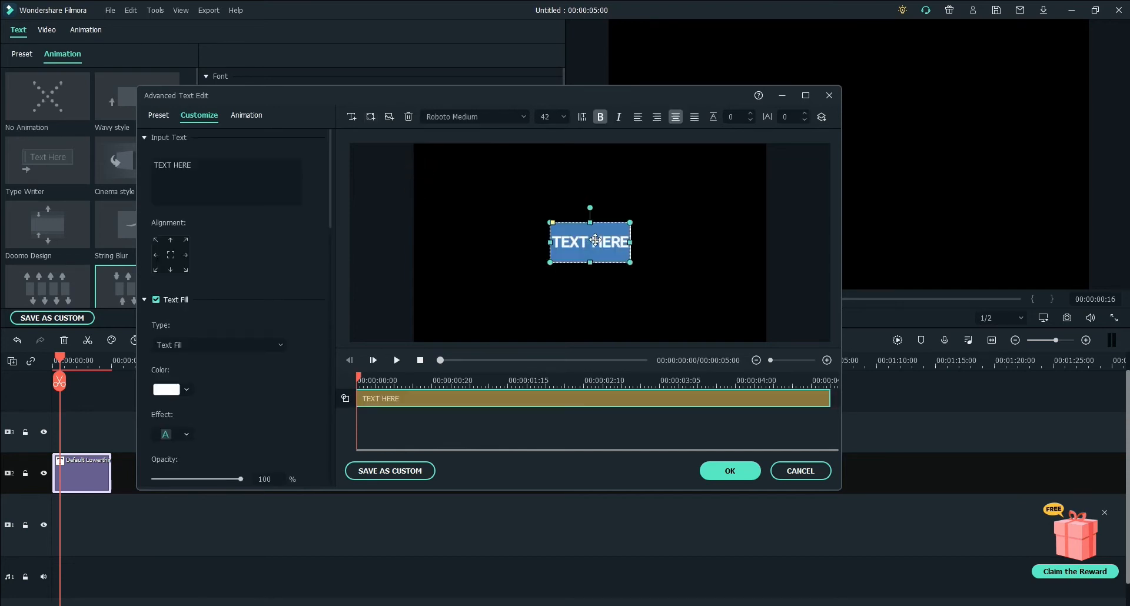
pyautogui.moveTo(595, 239); pyautogui.dragTo(465, 312)
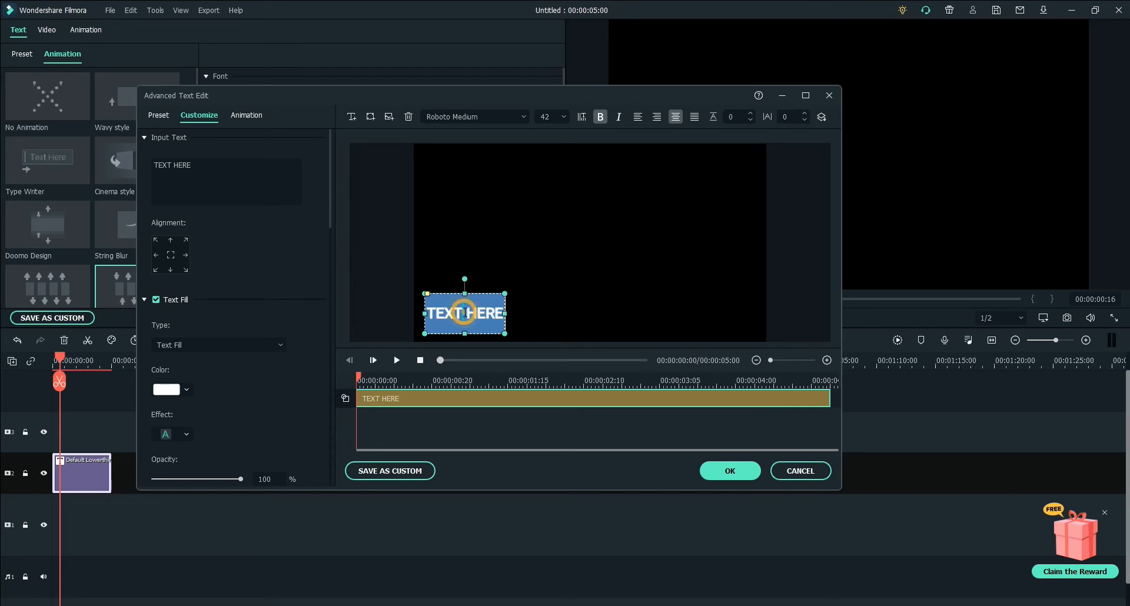
# Change the rectangle's text to SUBSCRIBE.
pyautogui.click(466, 313)
pyautogui.moveTo(501, 314); pyautogui.dragTo(410, 318)
pyautogui.write('SUB')
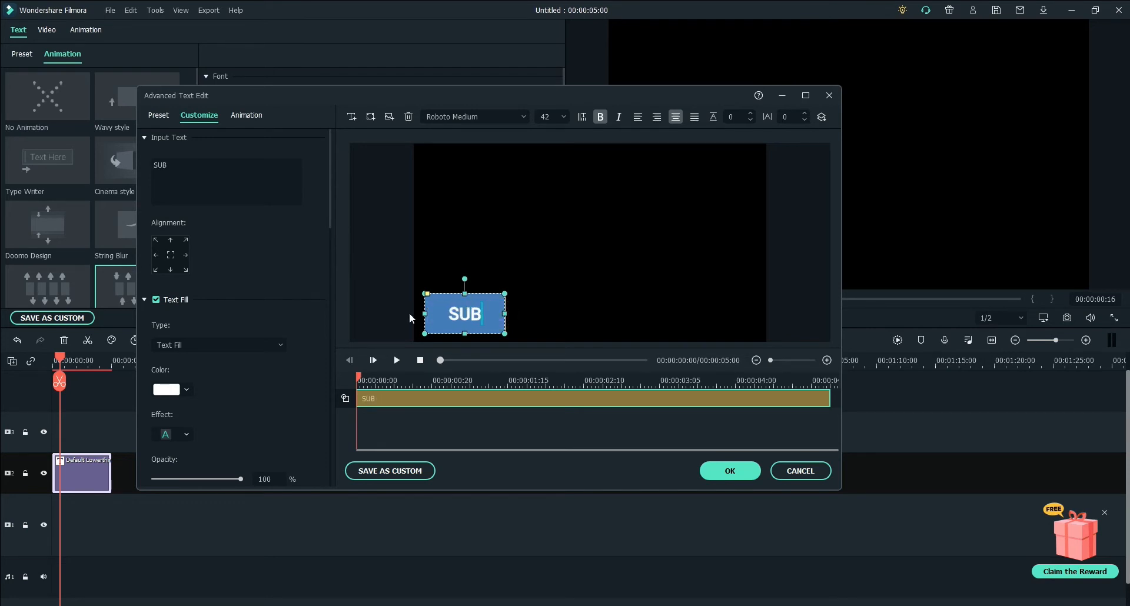
pyautogui.write('SCRIBE')
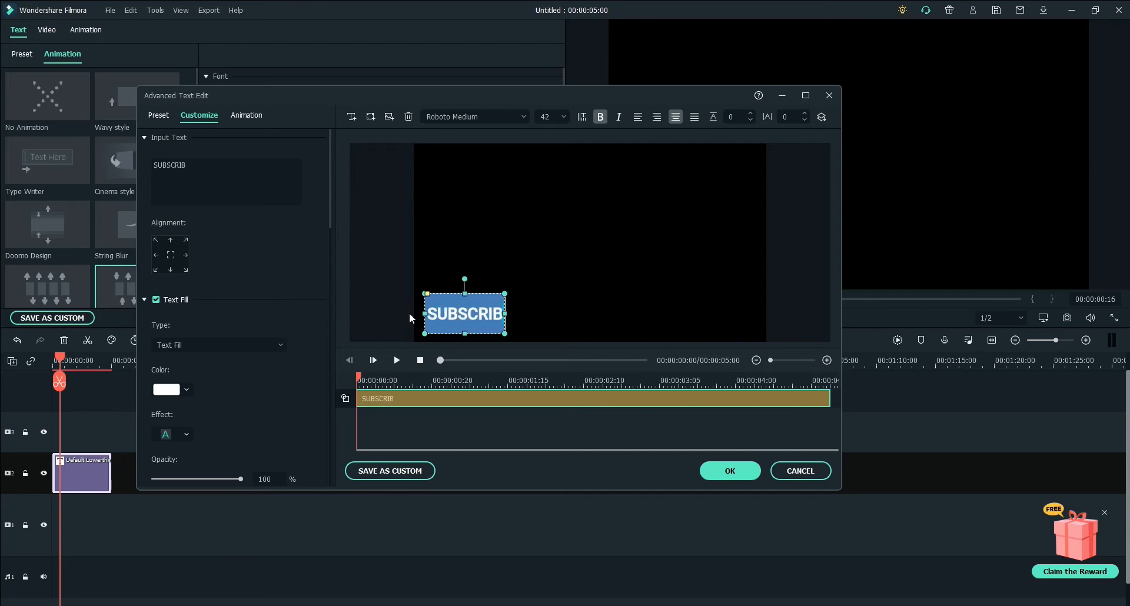
# Change the rectangle's input text to TEXT and back to SUBSCRIBE.
pyautogui.click(223, 170)
pyautogui.doubleClick(209, 168)
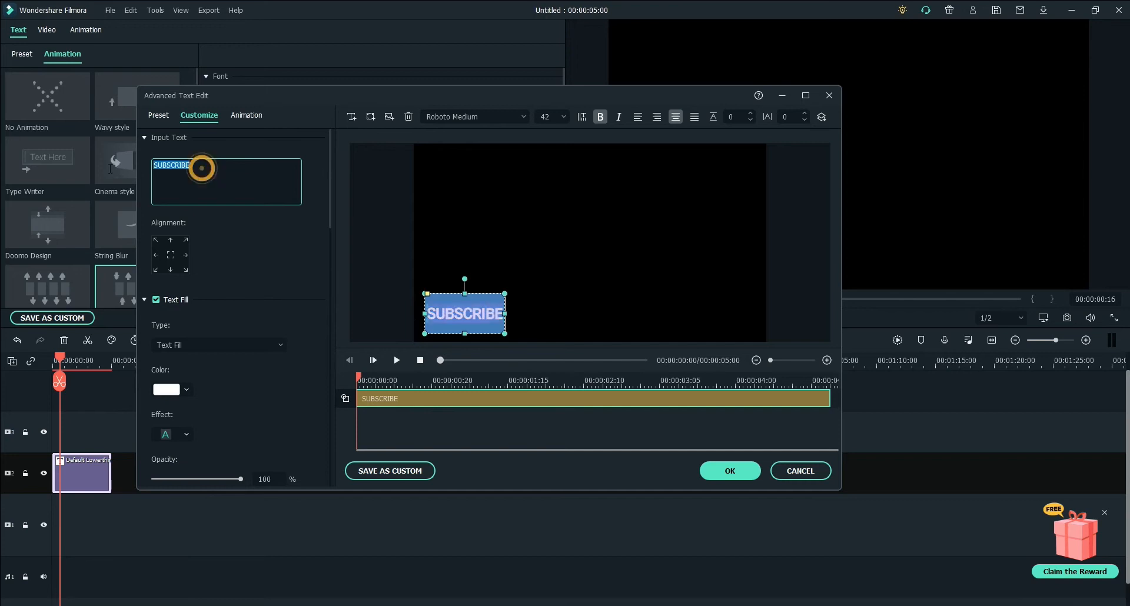
pyautogui.write('TEXT')
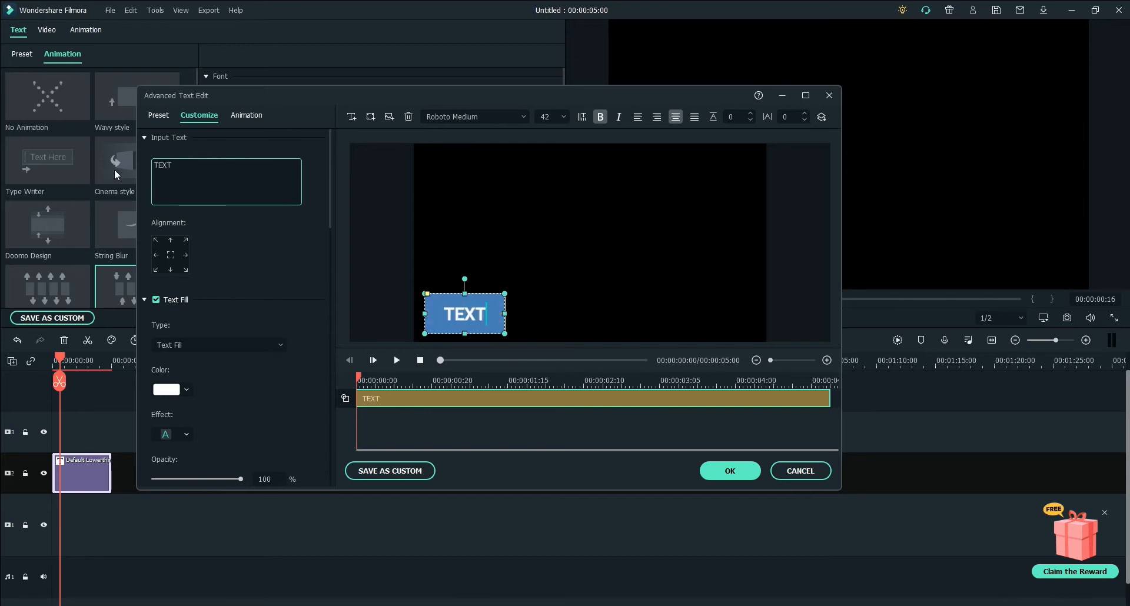
pyautogui.doubleClick(181, 167)
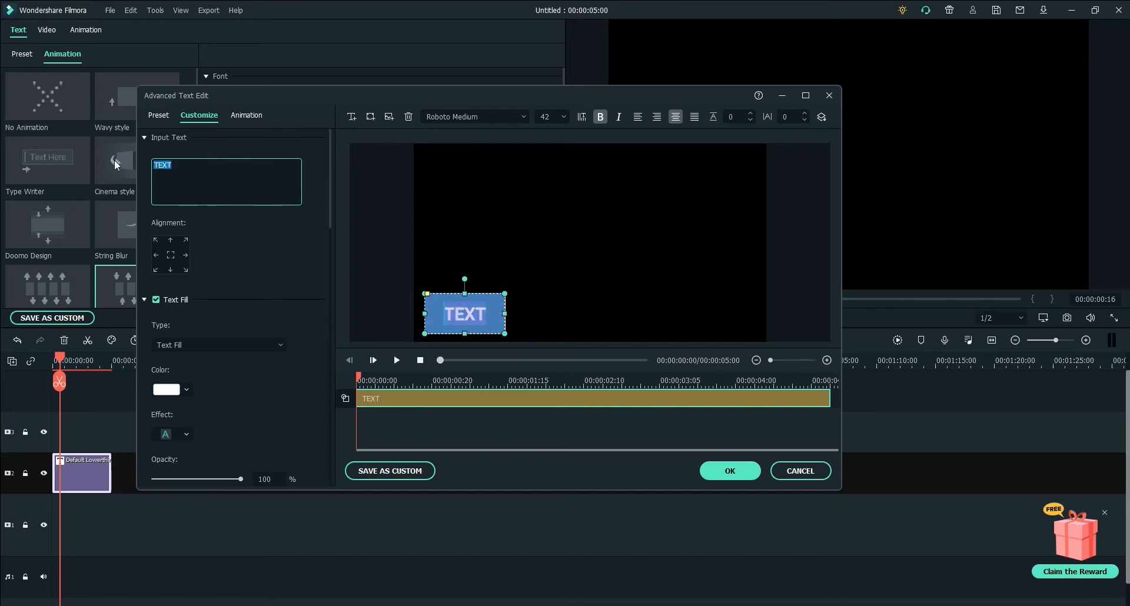
pyautogui.write('SUBSCRIBE')
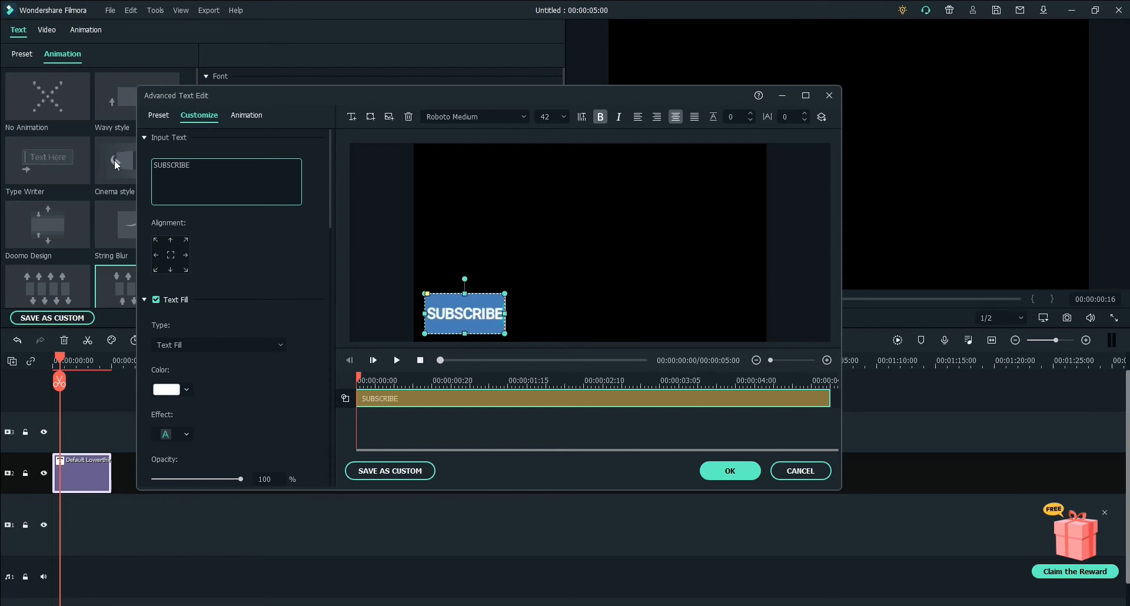
pyautogui.click(250, 274)
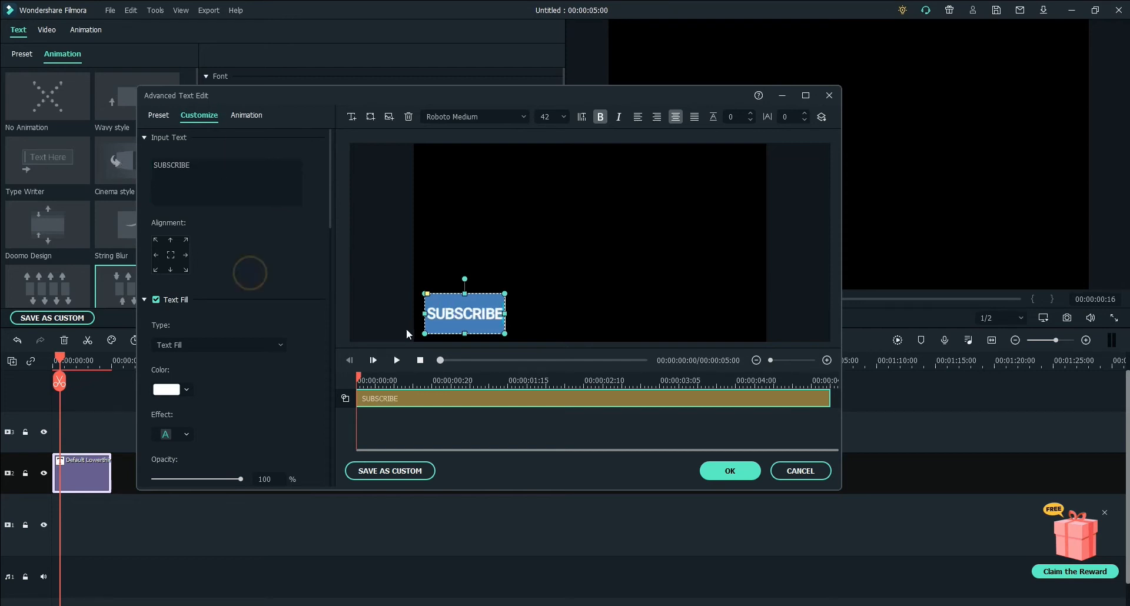
# Try Gradient Fill and Image fill on the SUBSCRIBE text, and return the fill type to Text Fill.
pyautogui.scroll(-1, 188, 300)
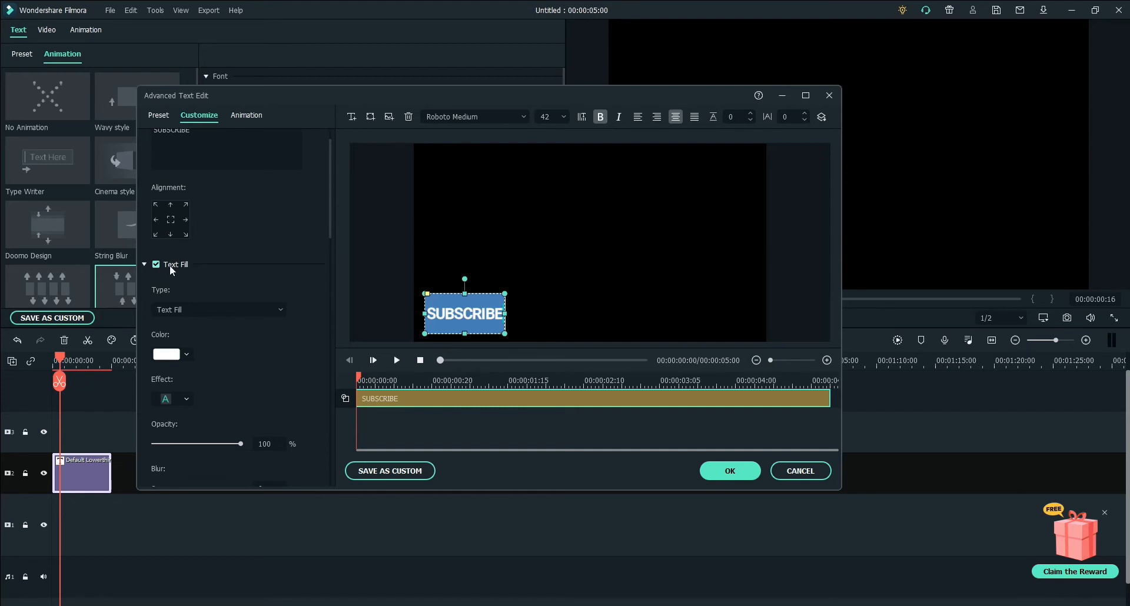
pyautogui.click(199, 312)
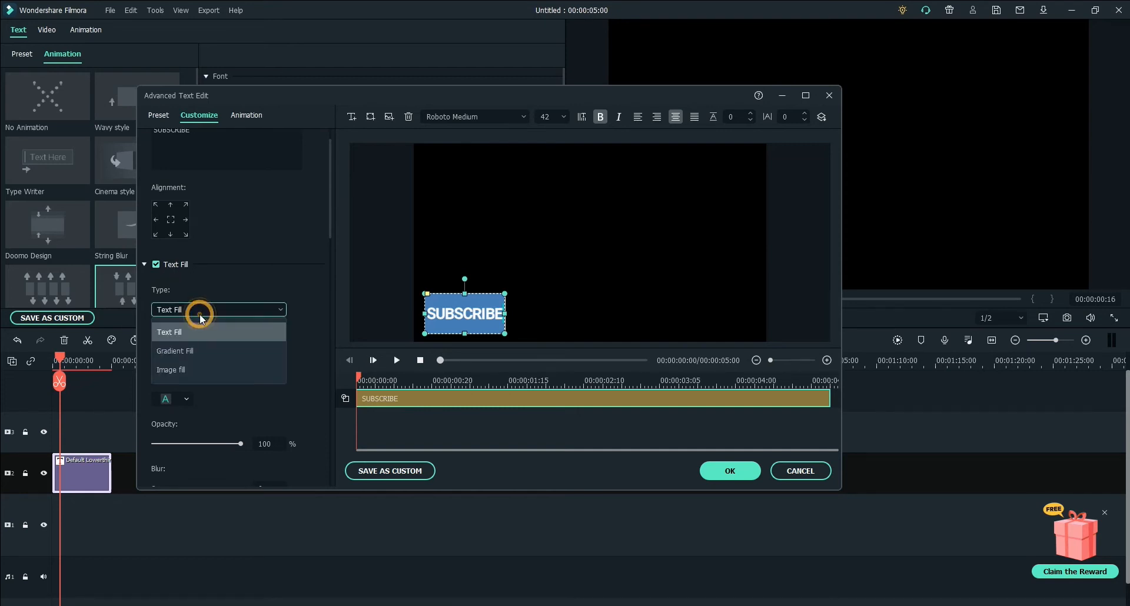
pyautogui.click(256, 283)
pyautogui.click(195, 311)
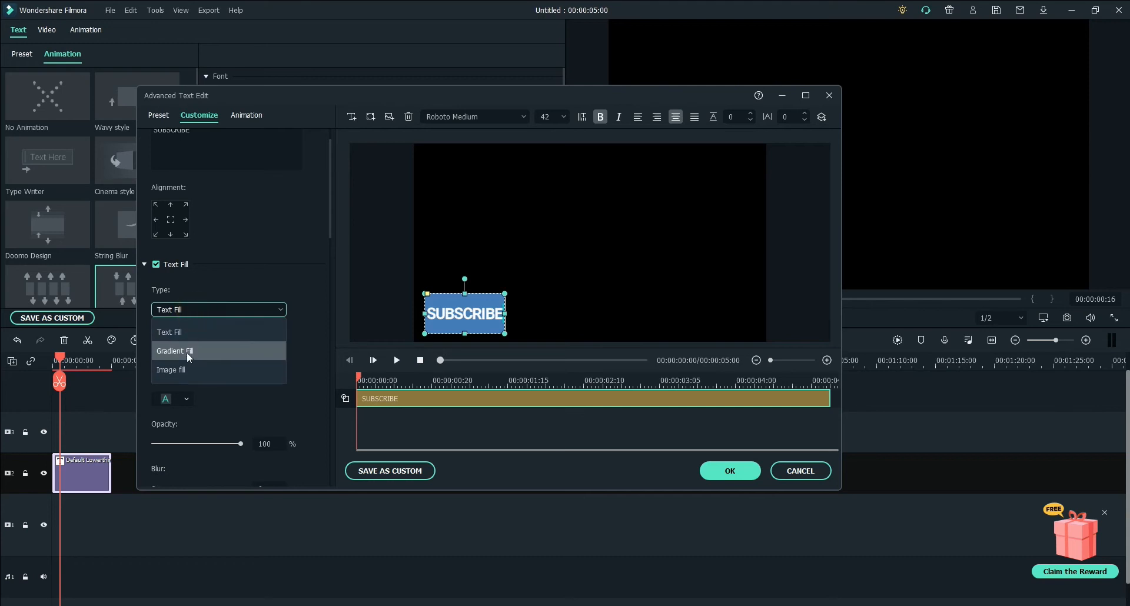
pyautogui.click(186, 351)
pyautogui.click(203, 312)
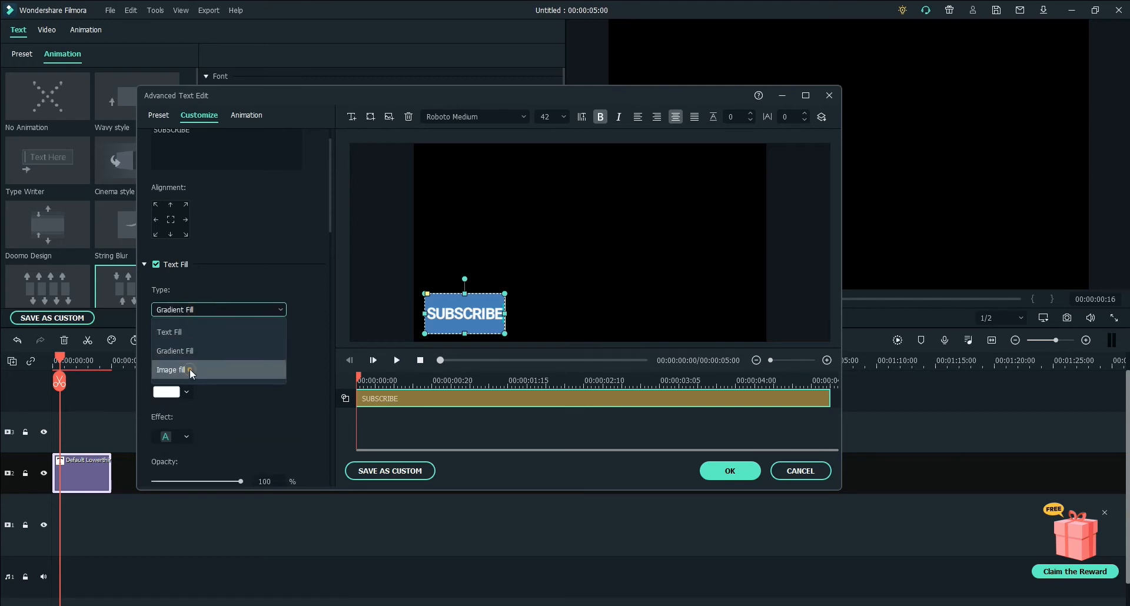
pyautogui.click(189, 368)
pyautogui.click(267, 310)
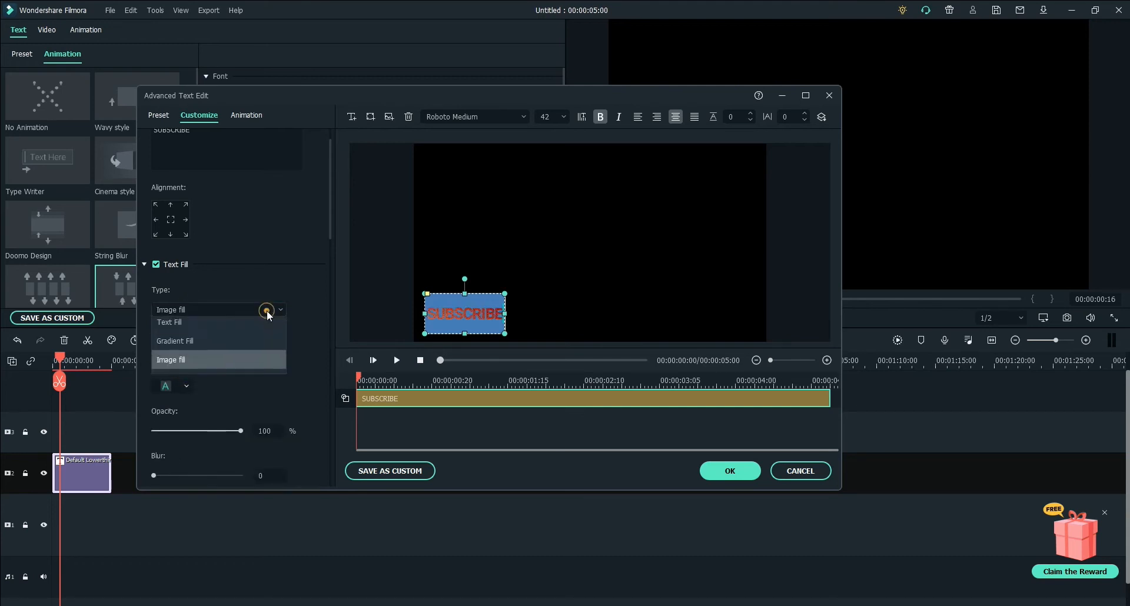
pyautogui.click(200, 337)
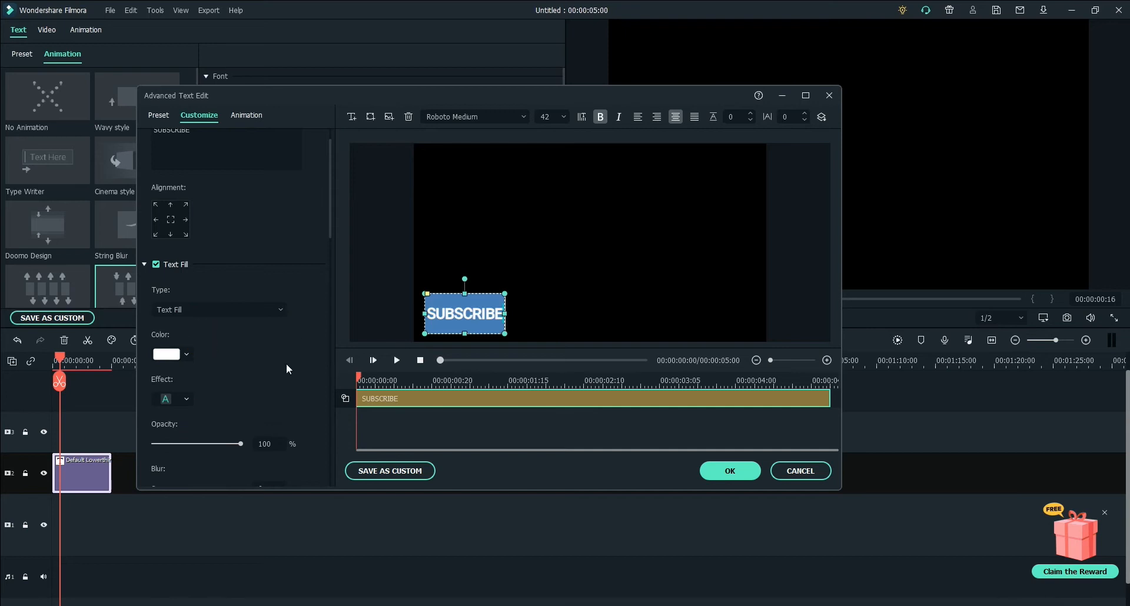
# Set the SUBSCRIBE text's fill color to the custom green #26ff80.
pyautogui.scroll(-2, 227, 345)
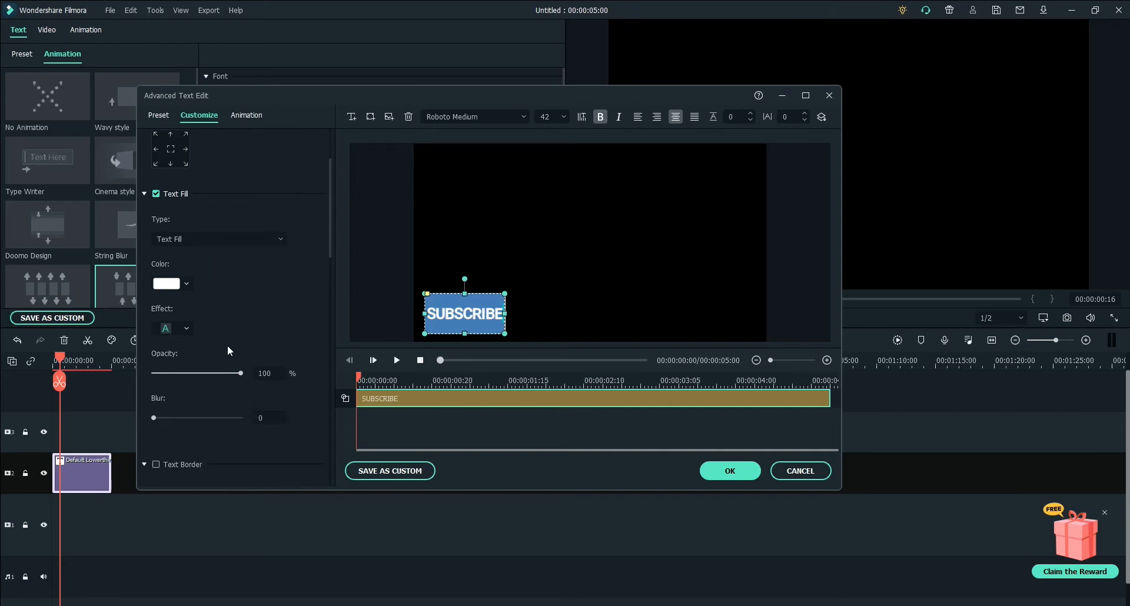
pyautogui.click(186, 284)
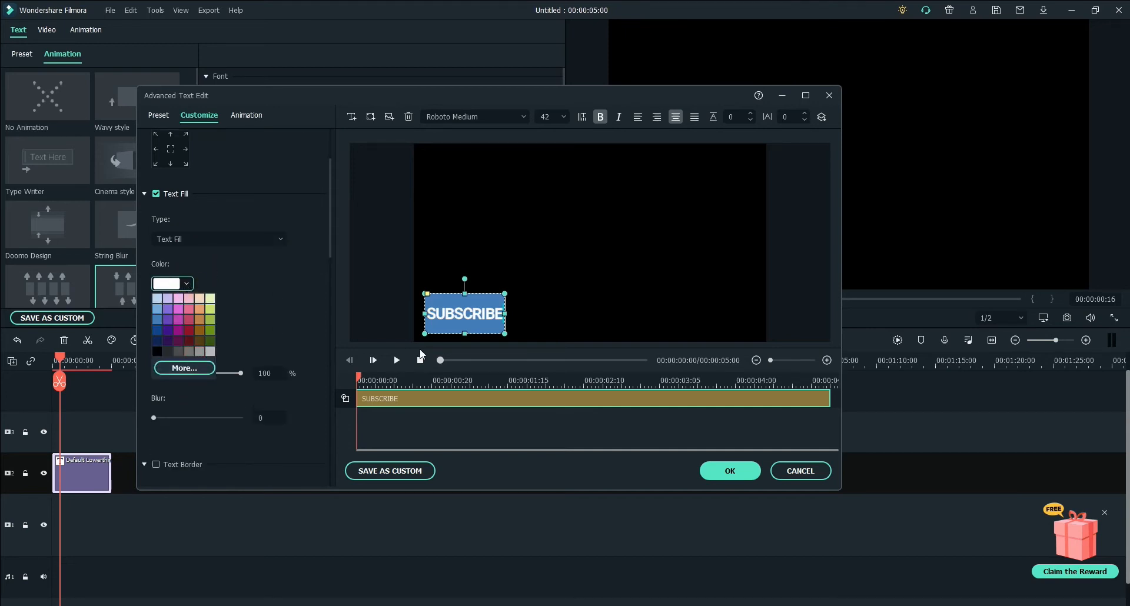
pyautogui.click(191, 372)
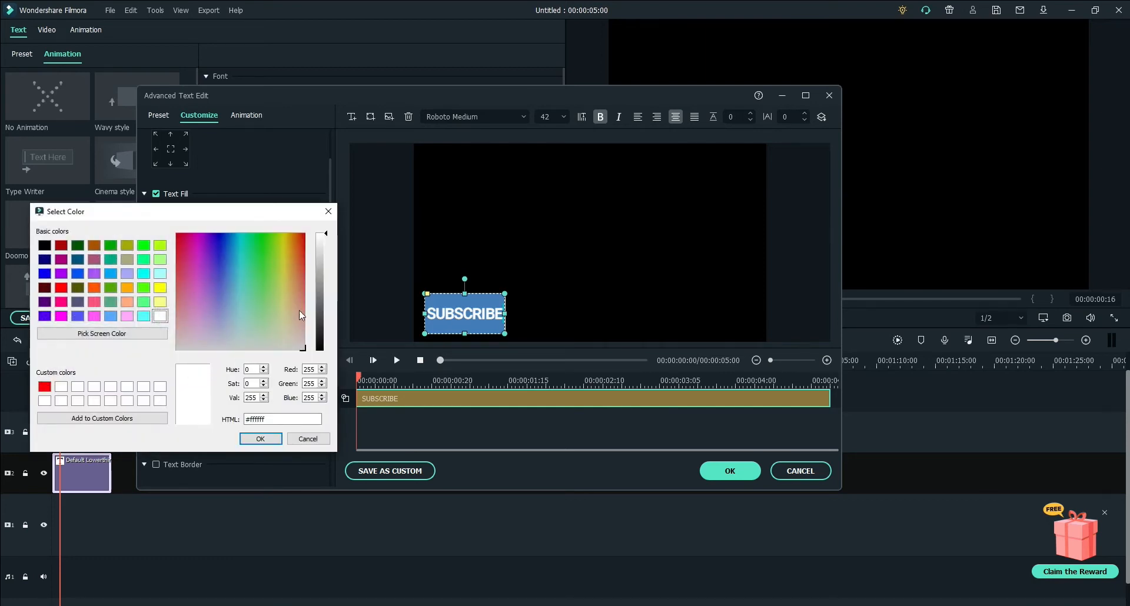
pyautogui.click(186, 269)
pyautogui.moveTo(183, 277); pyautogui.dragTo(253, 251)
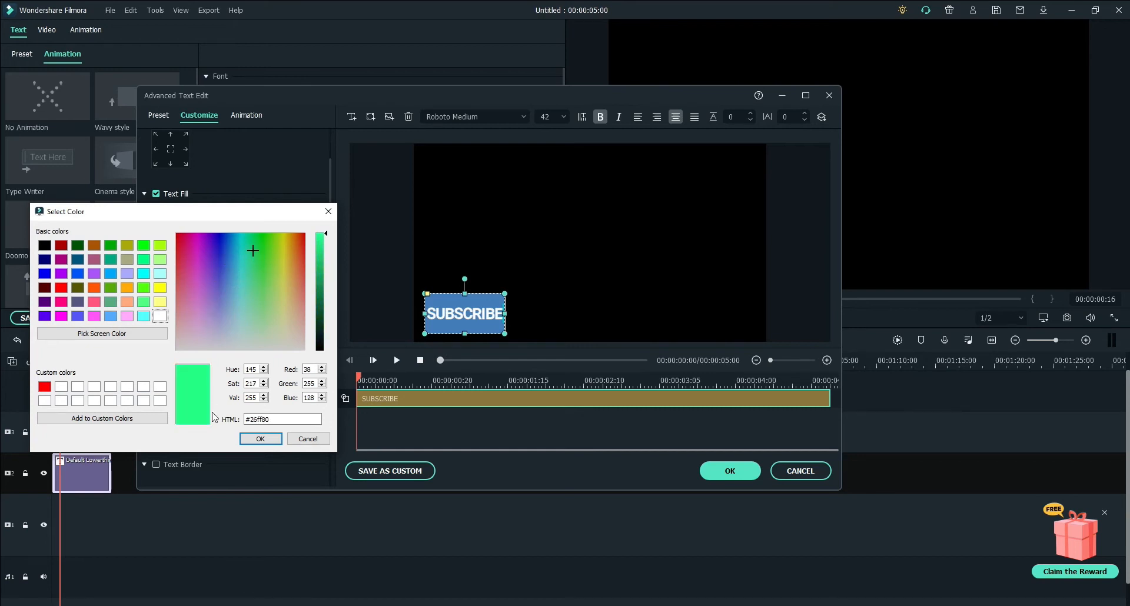
pyautogui.click(257, 437)
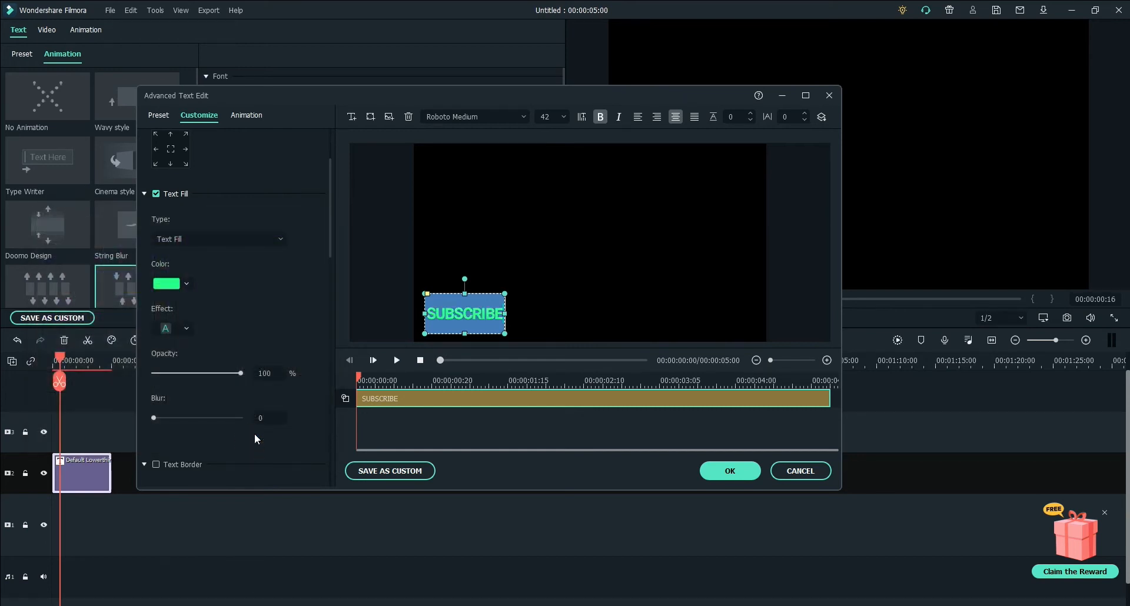
# Try red and blue shades for the SUBSCRIBE text color, and apply white #ffffff from the second custom color slot.
pyautogui.click(186, 284)
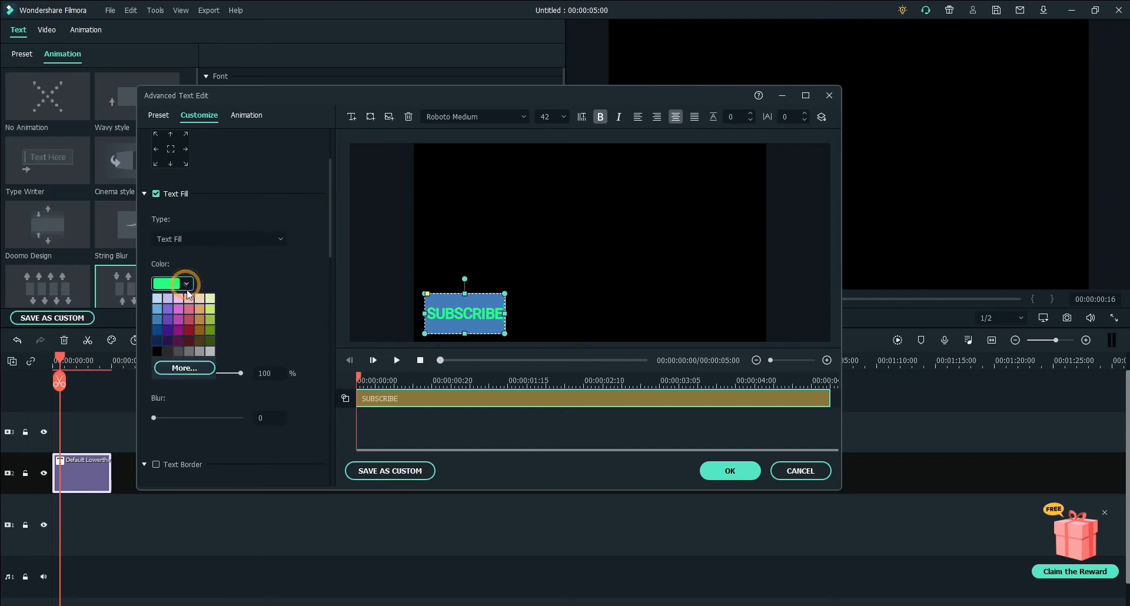
pyautogui.click(160, 368)
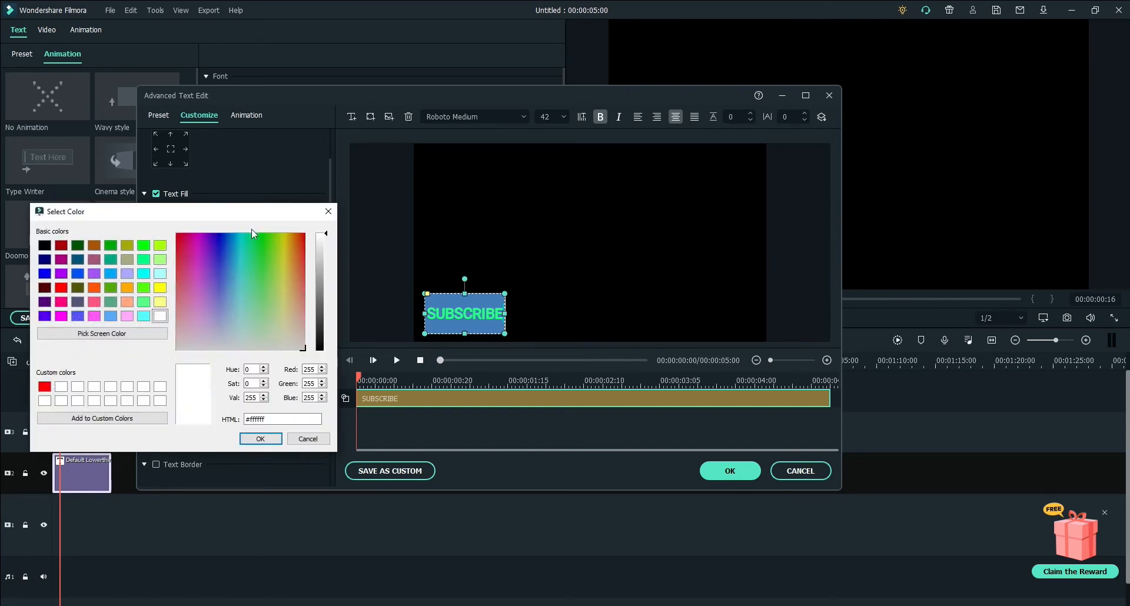
pyautogui.click(45, 386)
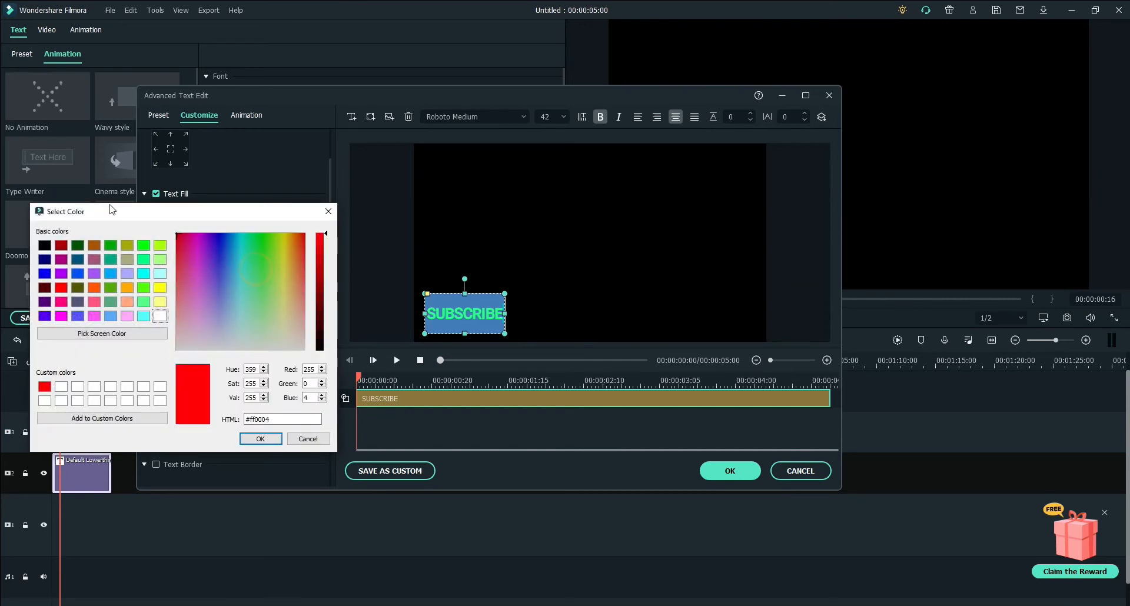
pyautogui.click(43, 388)
pyautogui.moveTo(263, 294); pyautogui.dragTo(304, 250)
pyautogui.click(61, 389)
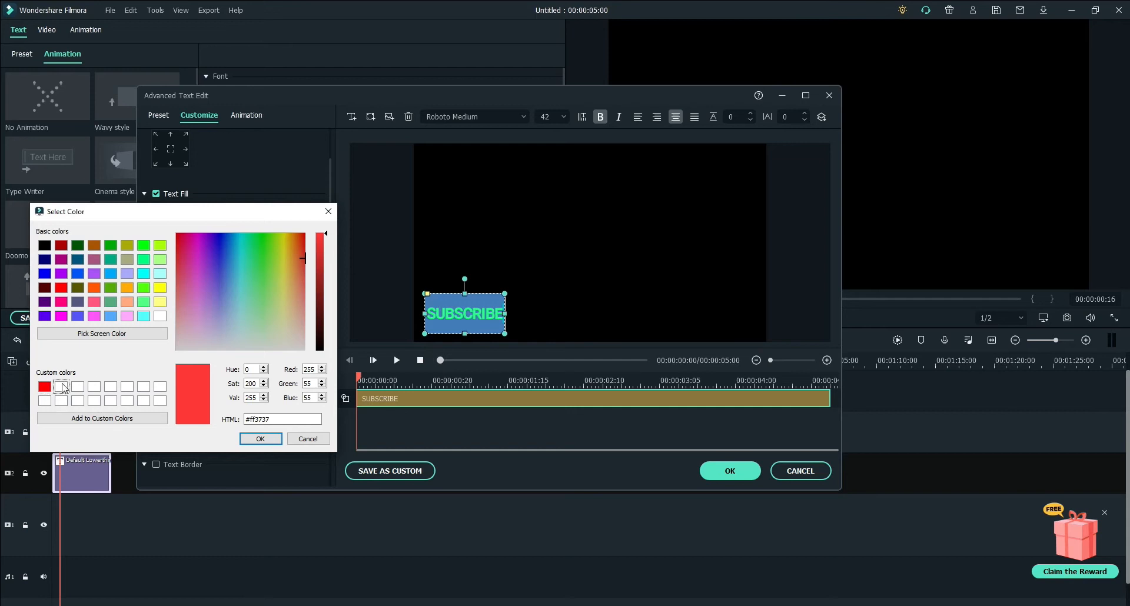
pyautogui.click(221, 248)
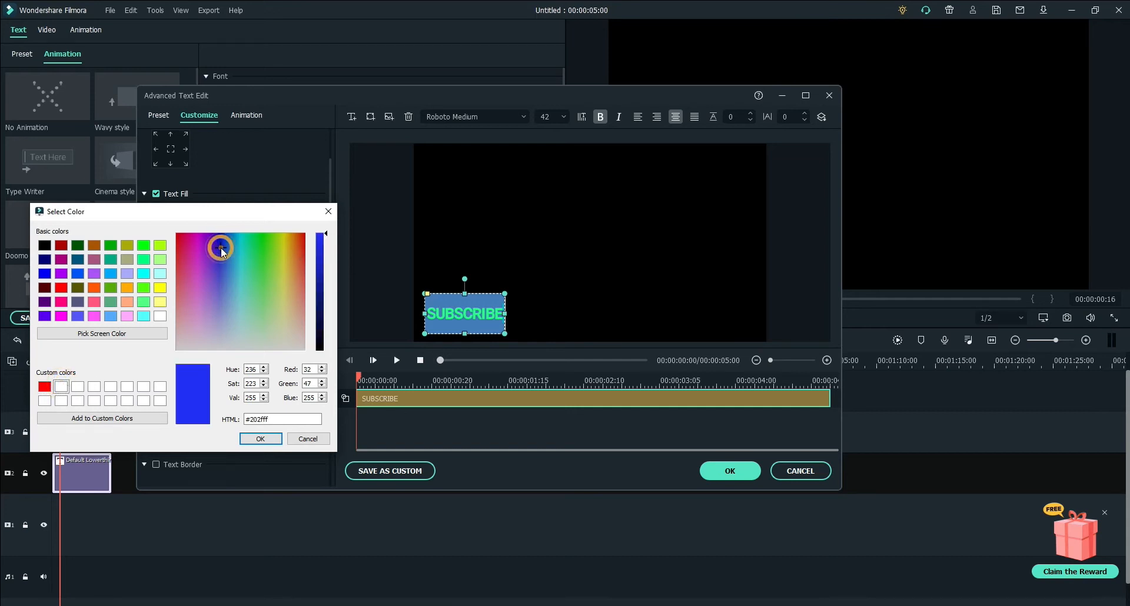
pyautogui.click(66, 390)
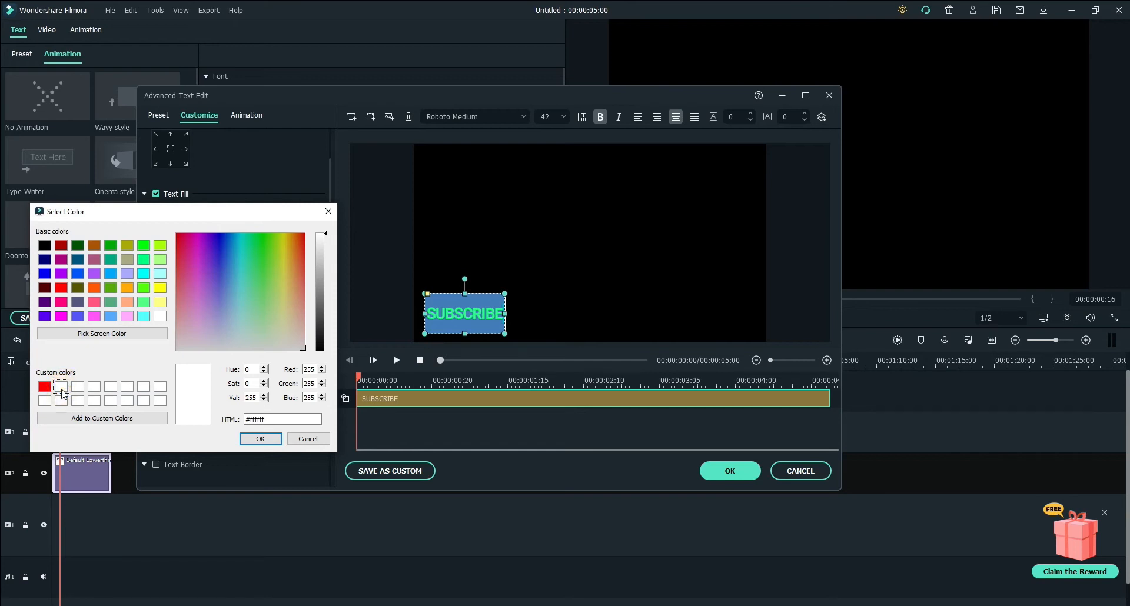
pyautogui.click(254, 444)
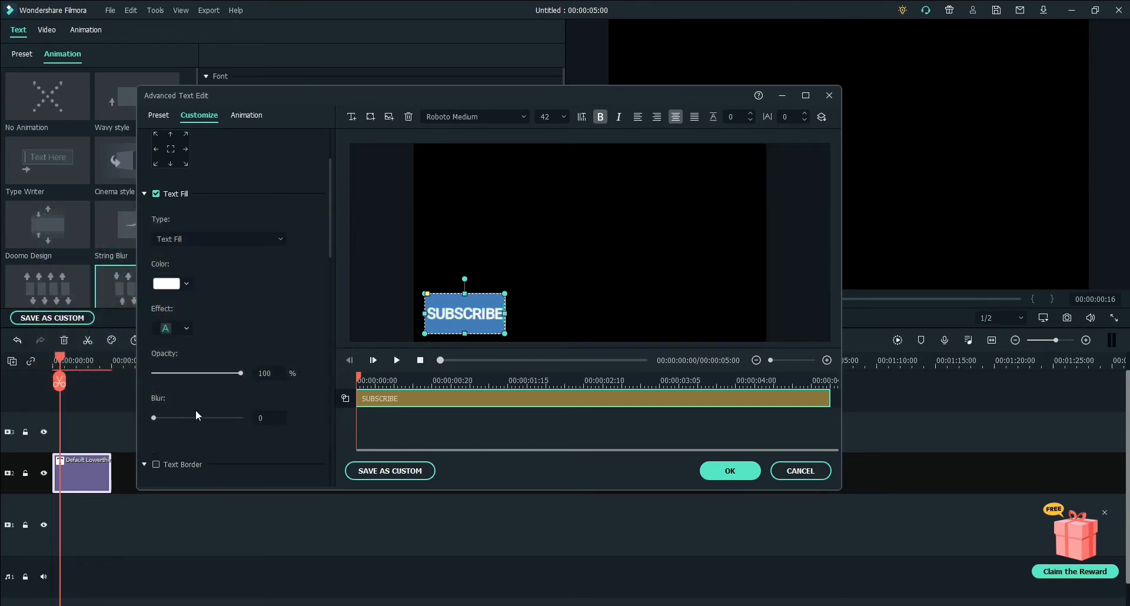
# Set the SUBSCRIBE text's fill color to the custom blue #2821ff.
pyautogui.click(186, 285)
pyautogui.click(176, 369)
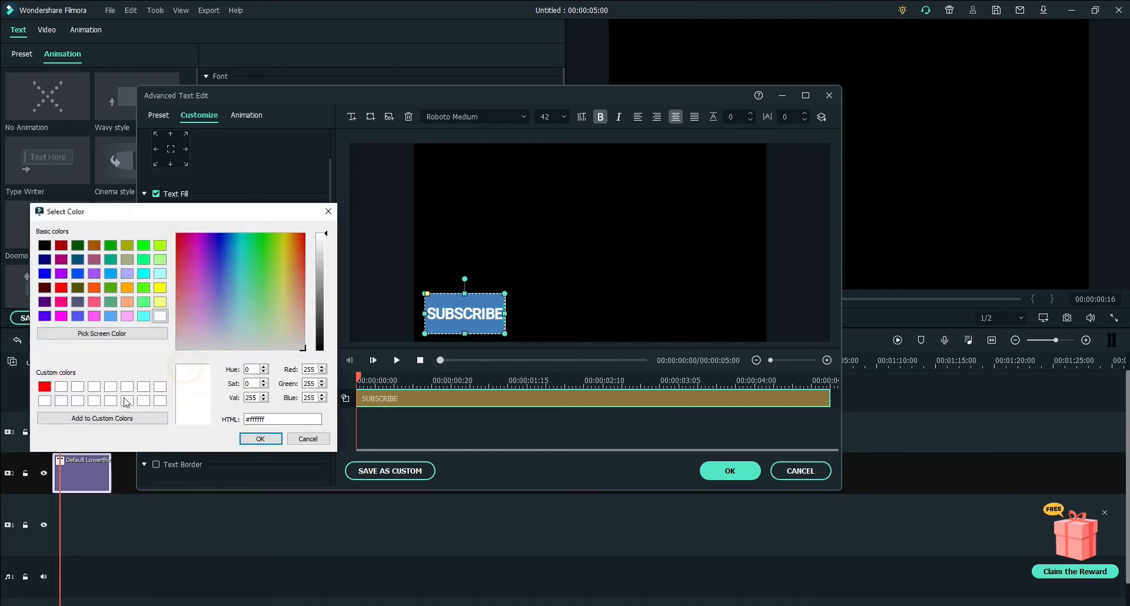
pyautogui.click(62, 387)
pyautogui.click(218, 249)
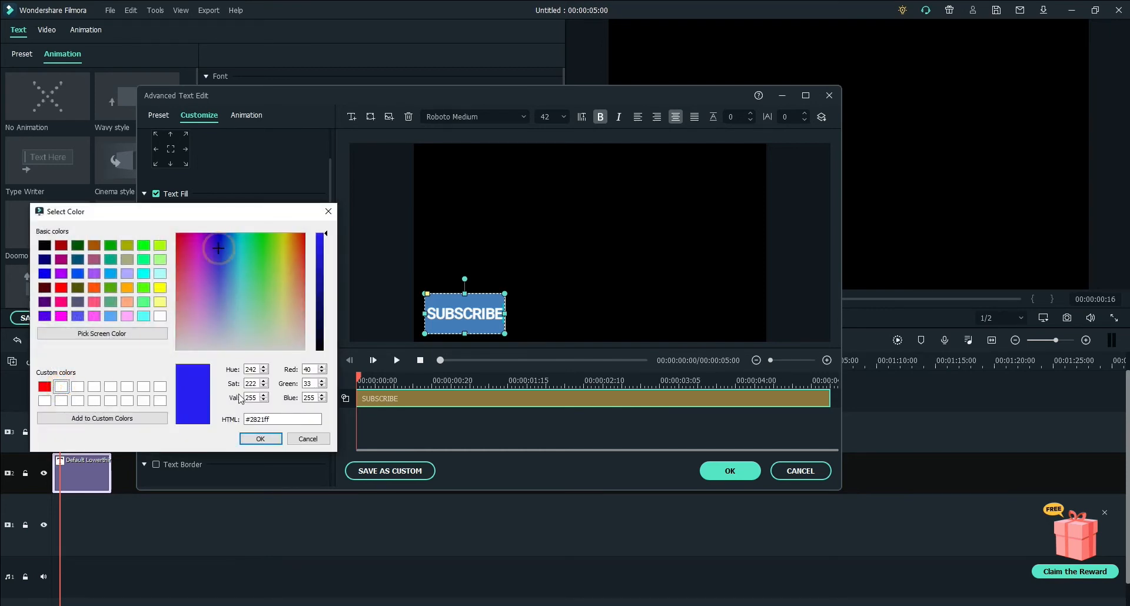
pyautogui.click(258, 439)
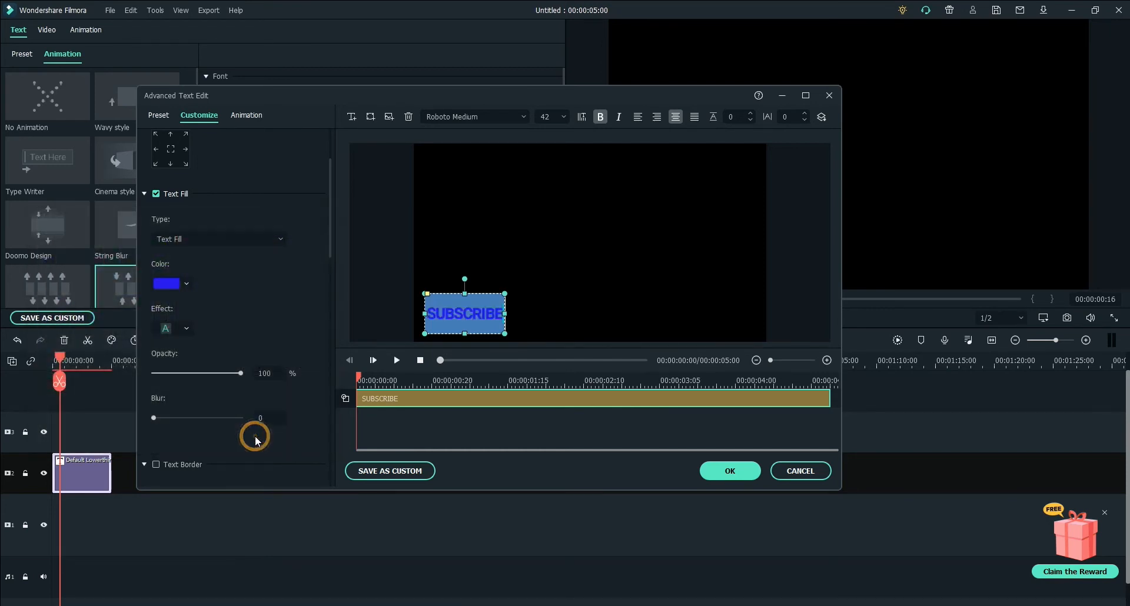
# Save red #ff0004 to the first custom color slot while editing the SUBSCRIBE text's fill color.
pyautogui.click(186, 285)
pyautogui.click(177, 370)
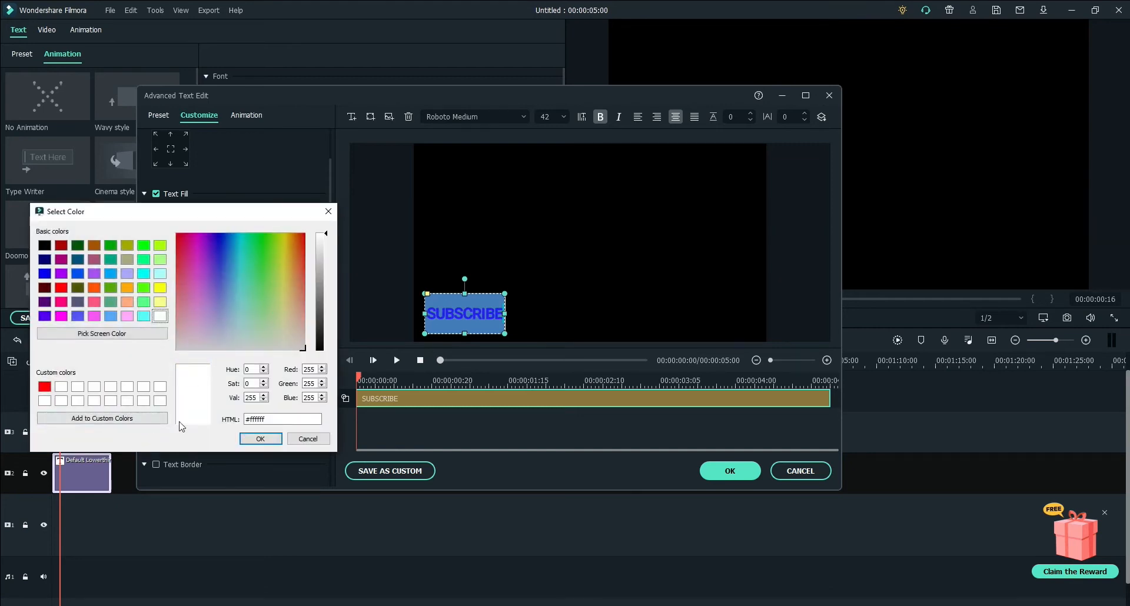
pyautogui.click(106, 418)
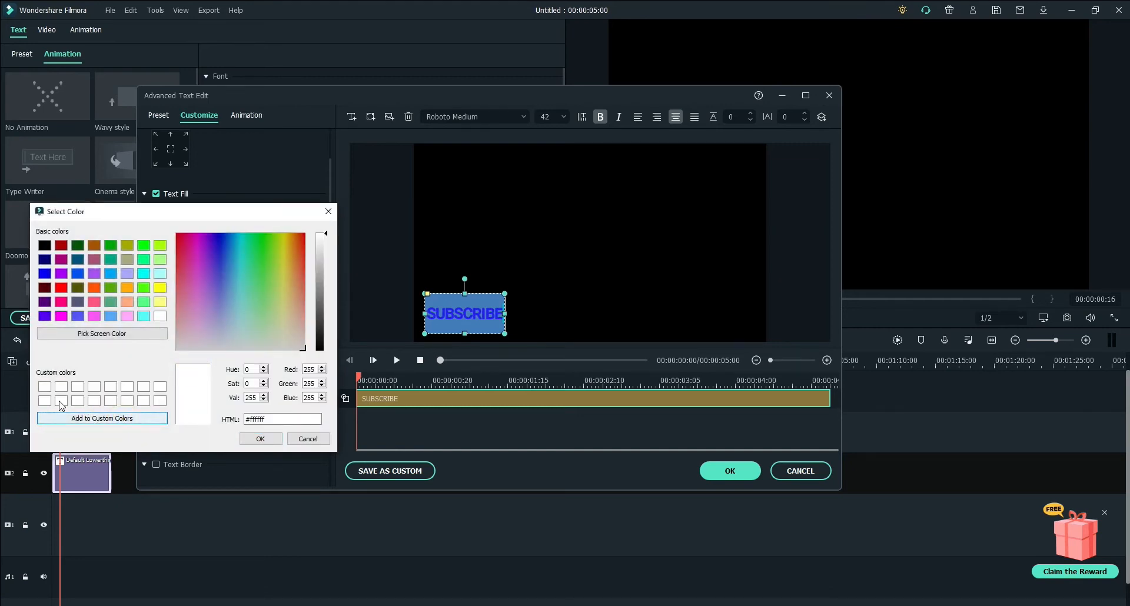
pyautogui.click(43, 389)
pyautogui.moveTo(201, 258); pyautogui.dragTo(145, 219)
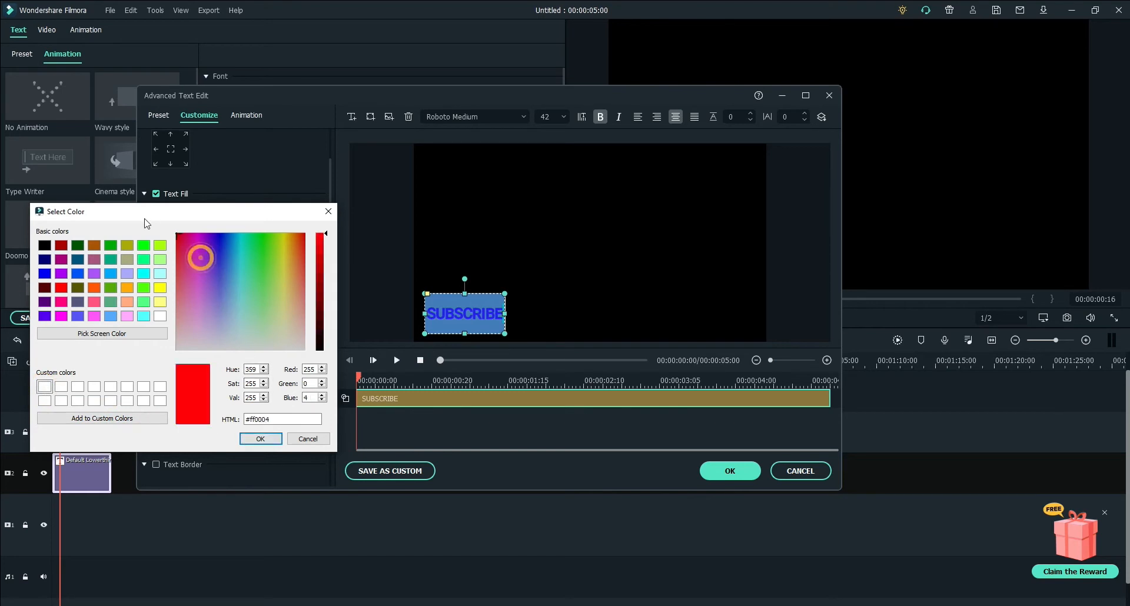
pyautogui.click(91, 419)
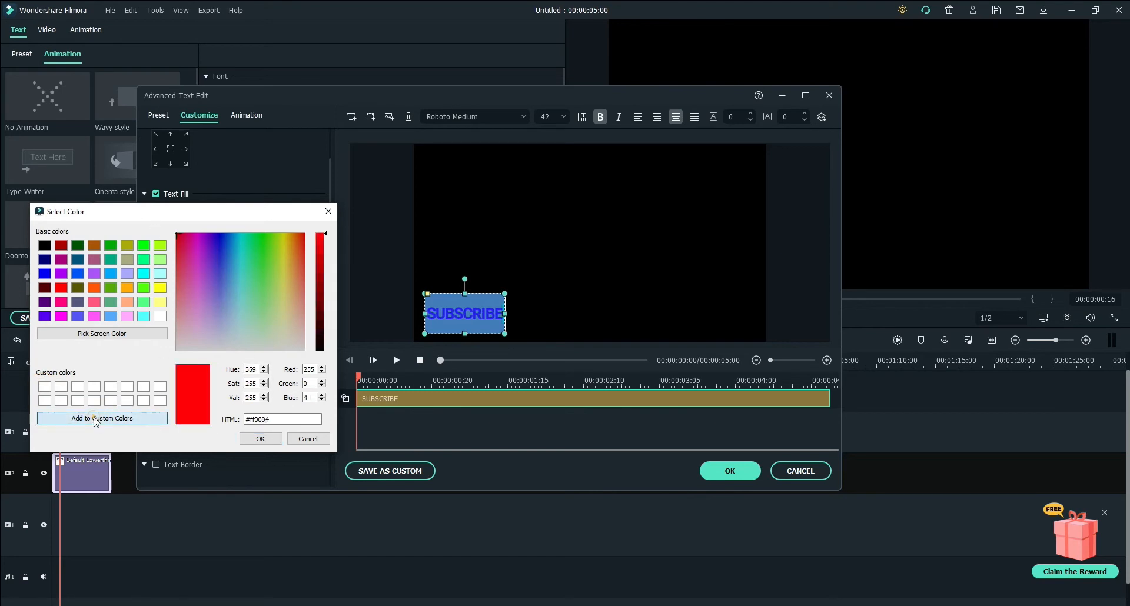
# Save blue #3c22ff and green #10ff38 to the second and third custom color slots.
pyautogui.click(65, 391)
pyautogui.click(217, 249)
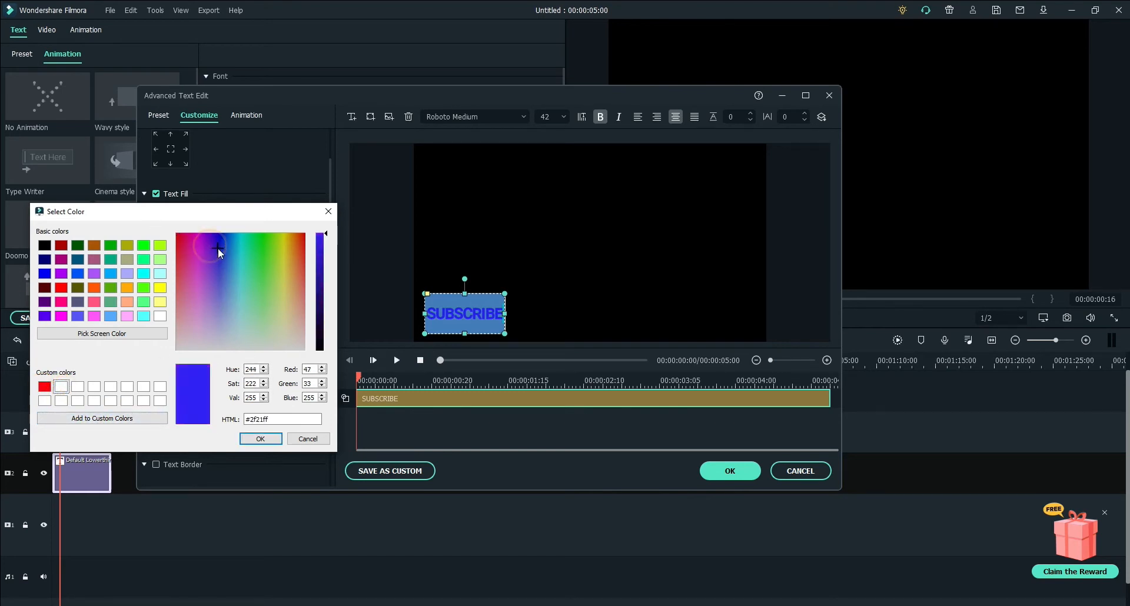
pyautogui.click(85, 420)
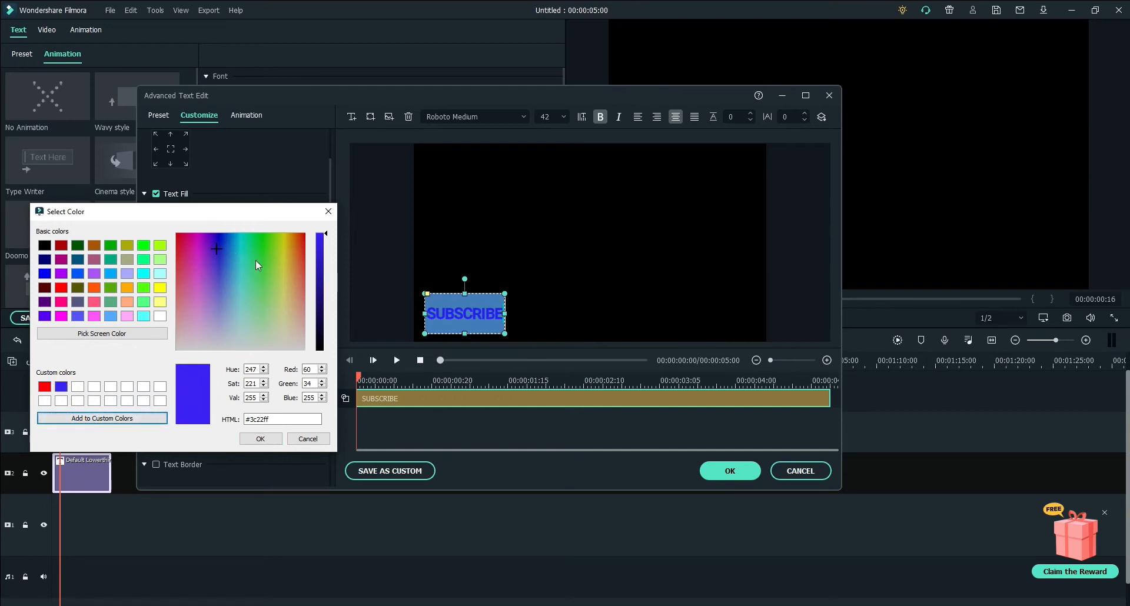
pyautogui.click(260, 250)
pyautogui.click(78, 387)
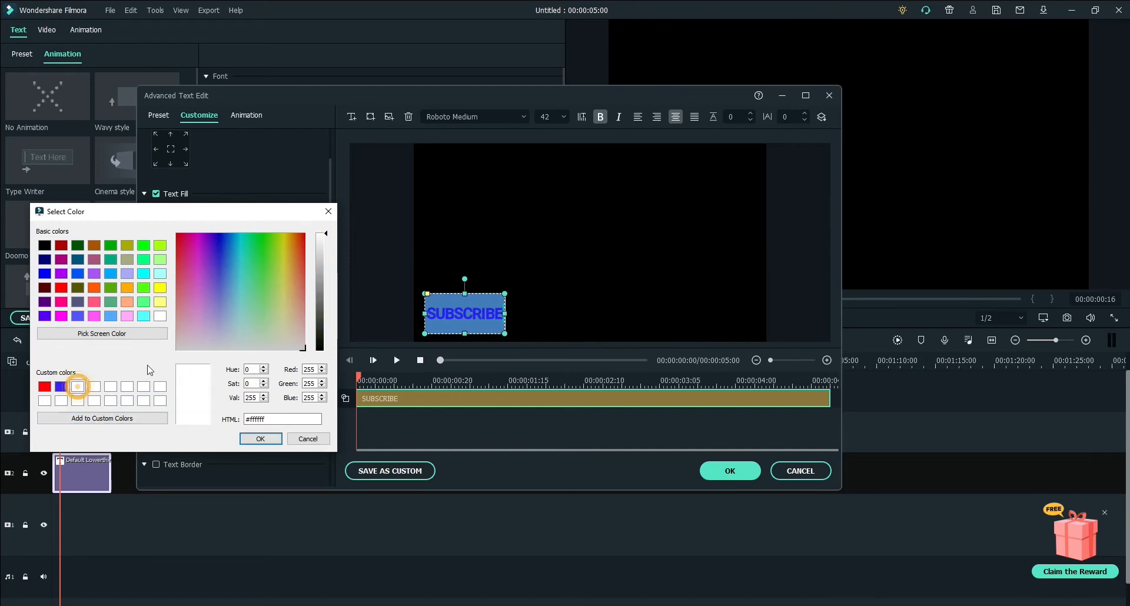
pyautogui.click(258, 238)
pyautogui.click(97, 418)
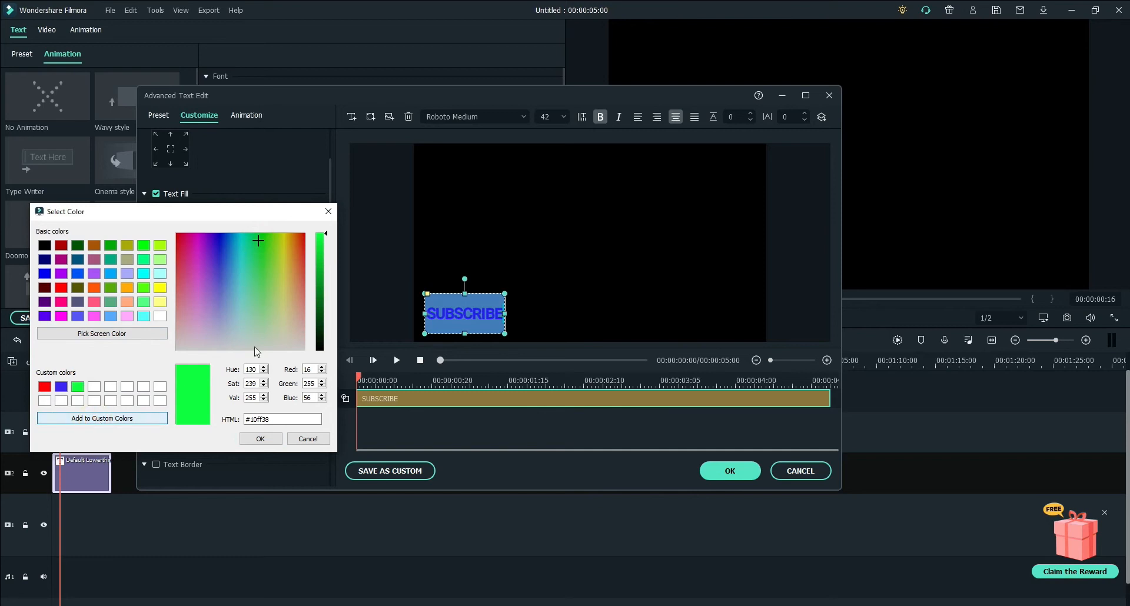
# Add yellow #f6ff3c and pink #ff89a5 to the saved custom colors.
pyautogui.click(283, 260)
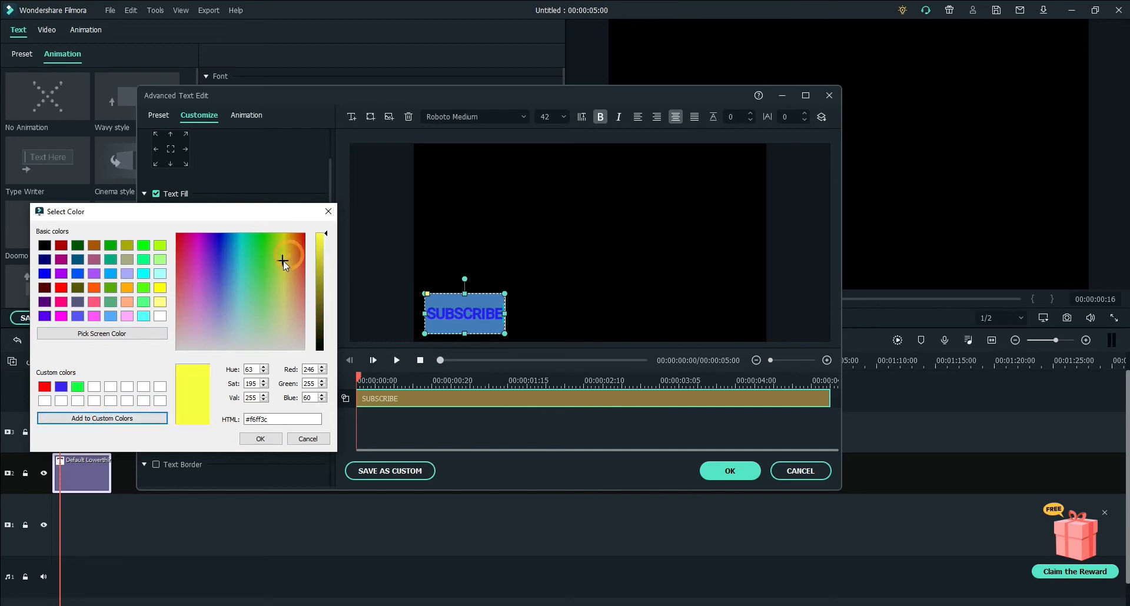
pyautogui.click(94, 420)
pyautogui.click(62, 400)
pyautogui.click(275, 298)
pyautogui.moveTo(275, 297); pyautogui.dragTo(181, 296)
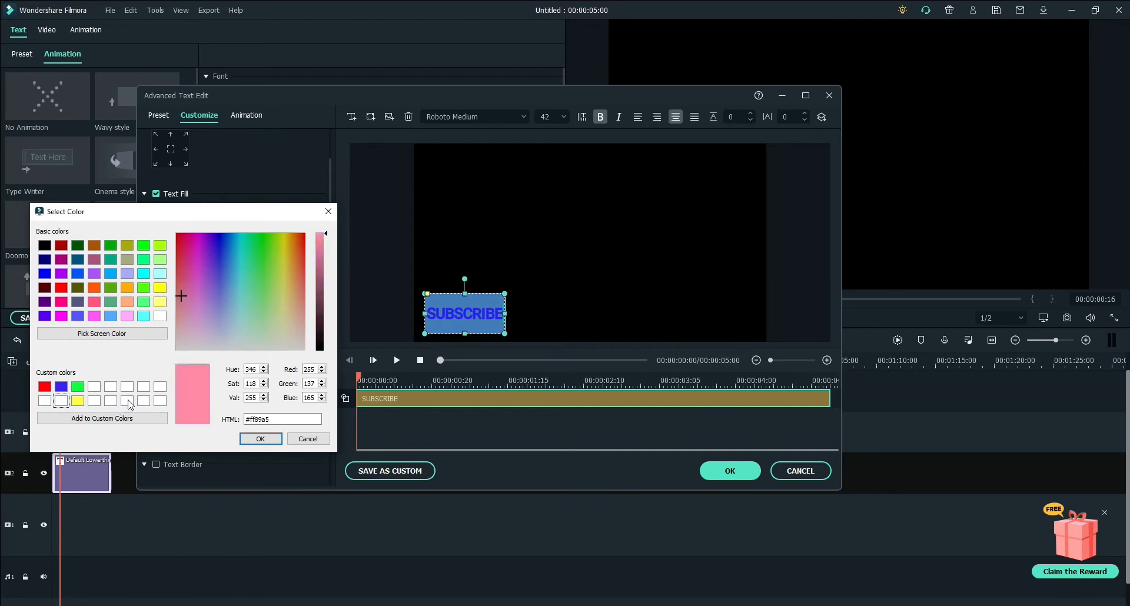
pyautogui.click(94, 420)
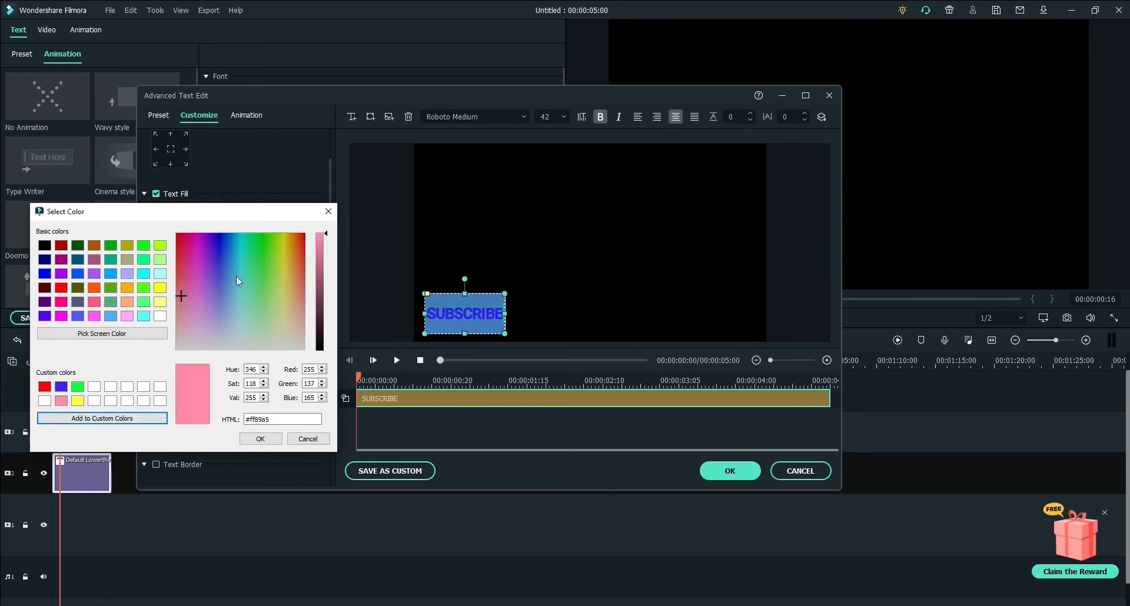
# Try light blue #11ccff and white, and apply the saved red #ff0004 to the SUBSCRIBE text.
pyautogui.moveTo(285, 263); pyautogui.dragTo(236, 241)
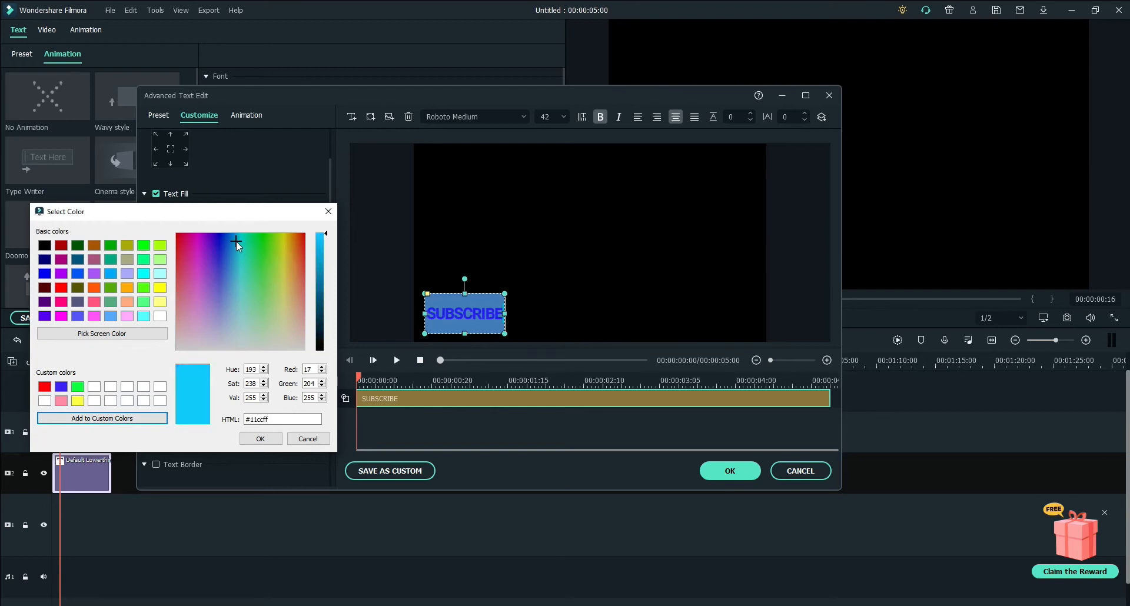
pyautogui.click(45, 401)
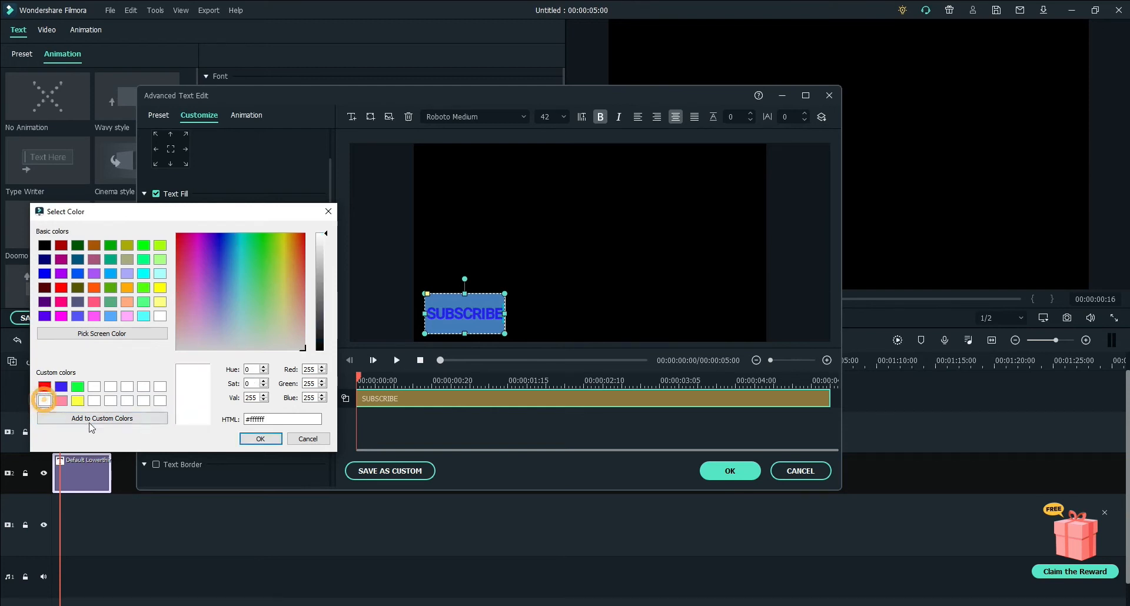
pyautogui.click(45, 386)
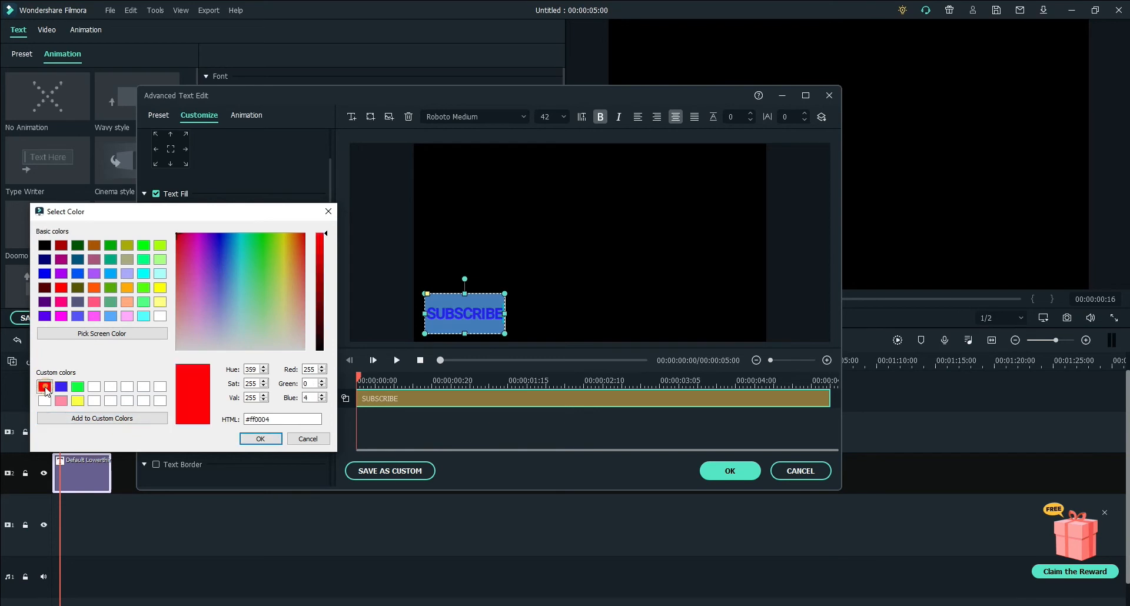
pyautogui.click(261, 439)
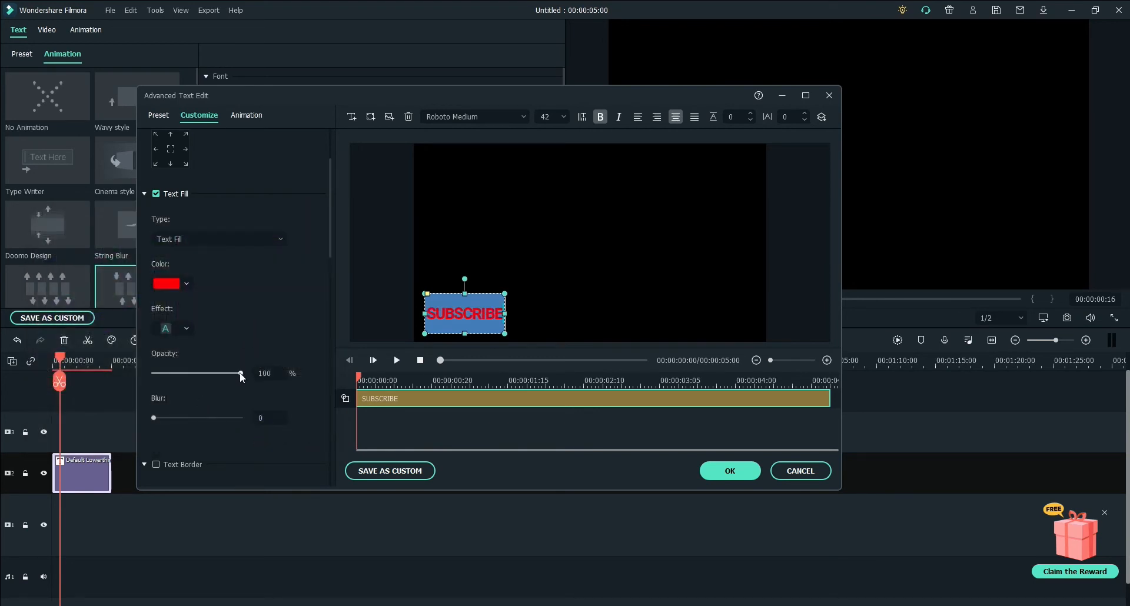
# Keep the SUBSCRIBE text fill's opacity at 100% and set its blur to 2.
pyautogui.moveTo(240, 373)
pyautogui.mouseDown()
pyautogui.moveTo(196, 368)
pyautogui.moveTo(239, 366)
pyautogui.mouseUp()
pyautogui.scroll(-2, 271, 341)
pyautogui.click(271, 344)
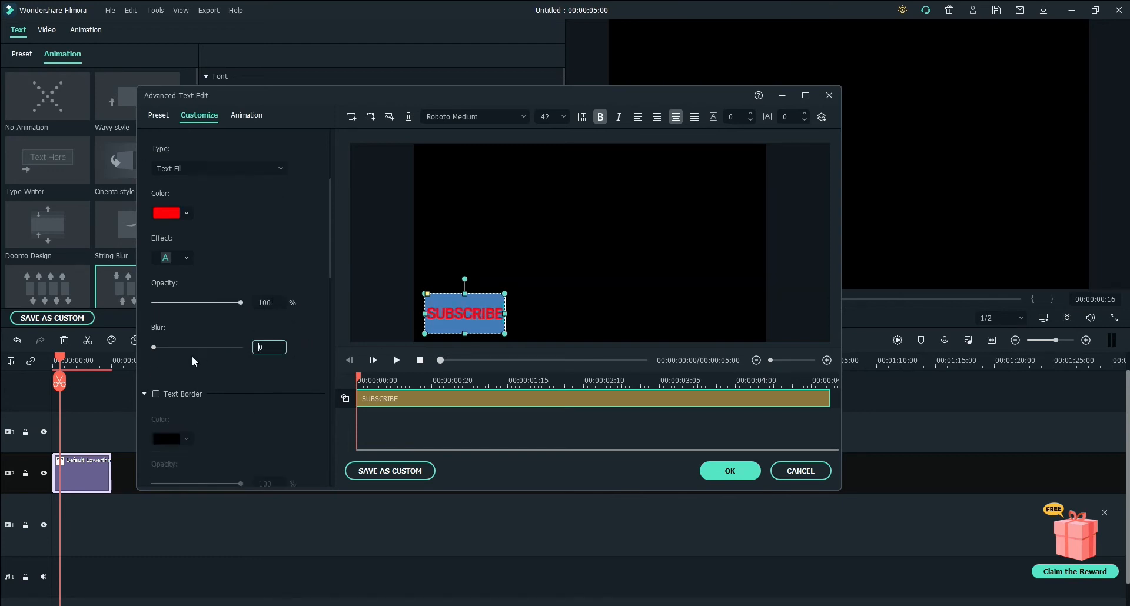
pyautogui.moveTo(154, 347)
pyautogui.mouseDown()
pyautogui.moveTo(167, 345)
pyautogui.moveTo(154, 345)
pyautogui.mouseUp()
pyautogui.click(260, 347)
pyautogui.doubleClick(263, 351)
pyautogui.write('2')
pyautogui.press('Return')
# Enable the text border on SUBSCRIBE and widen the rectangle by stretching its right edge outward.
pyautogui.scroll(-2, 230, 403)
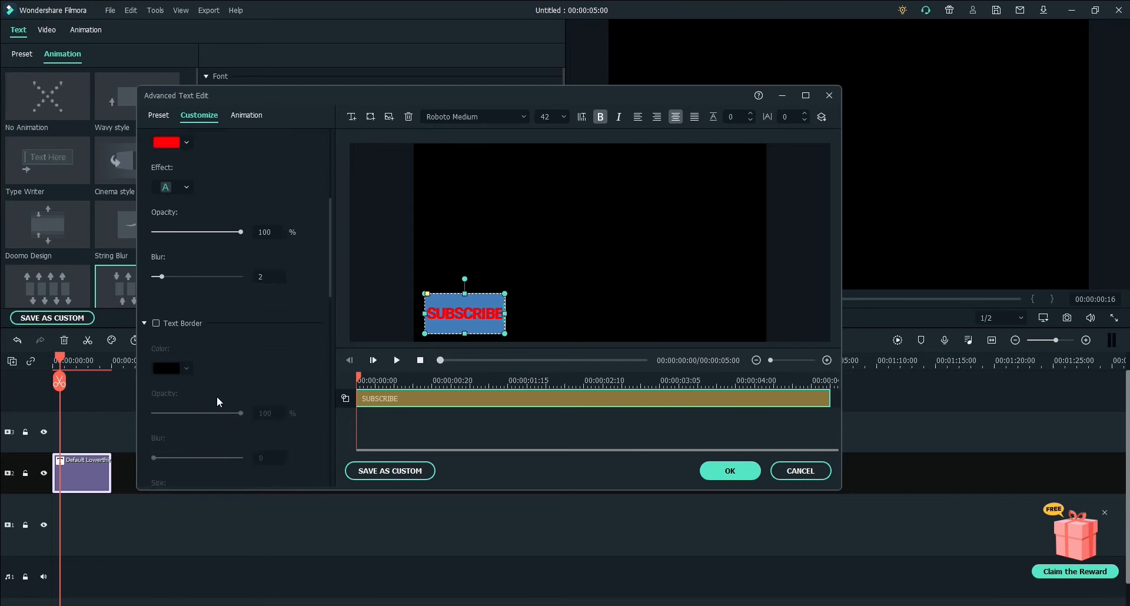
pyautogui.click(156, 323)
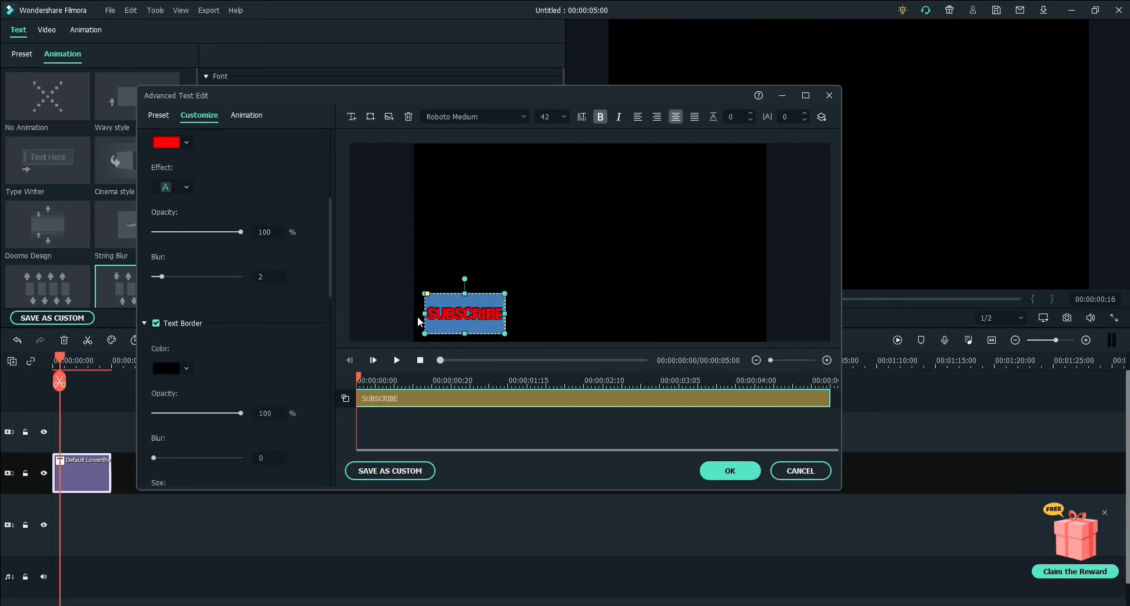
pyautogui.moveTo(505, 314); pyautogui.dragTo(552, 314)
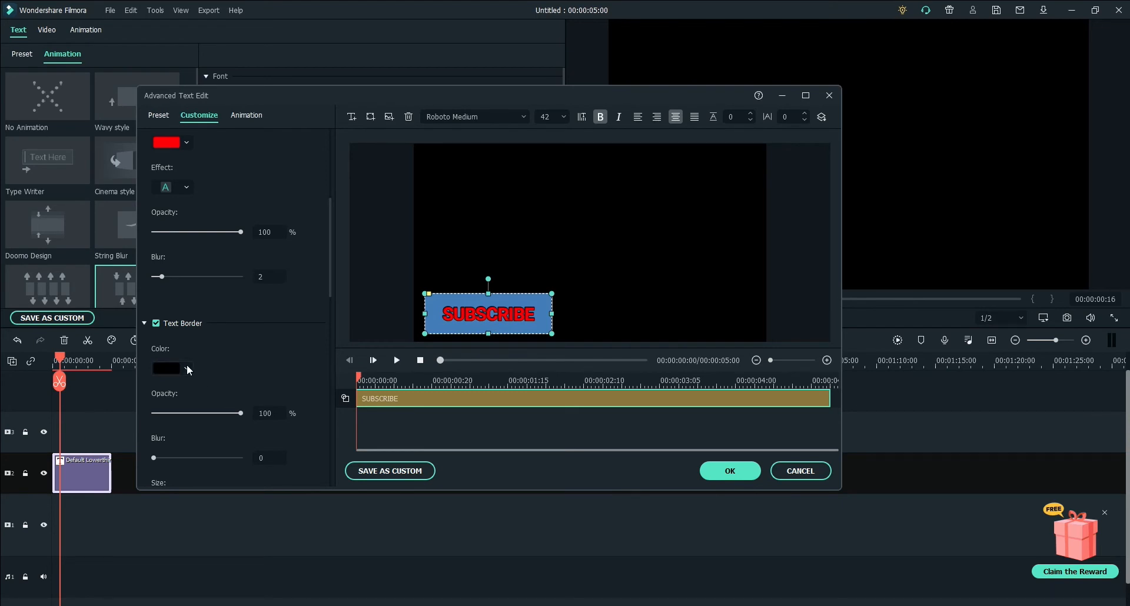
# Try green and light gray from the palette as the SUBSCRIBE text's border color.
pyautogui.click(187, 368)
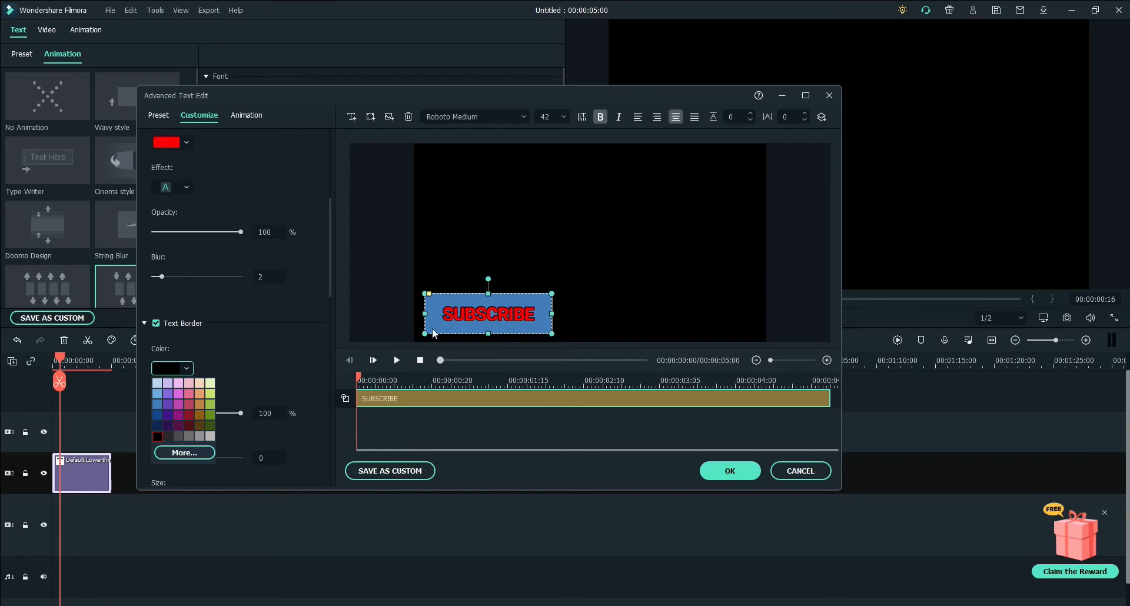
pyautogui.click(210, 417)
pyautogui.click(186, 368)
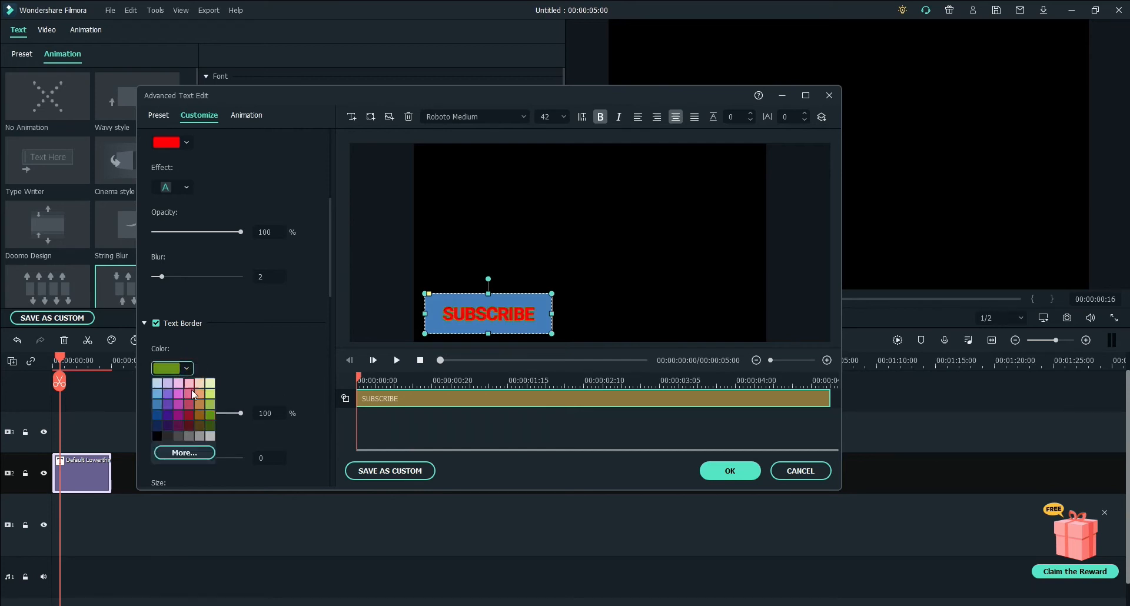
pyautogui.click(210, 436)
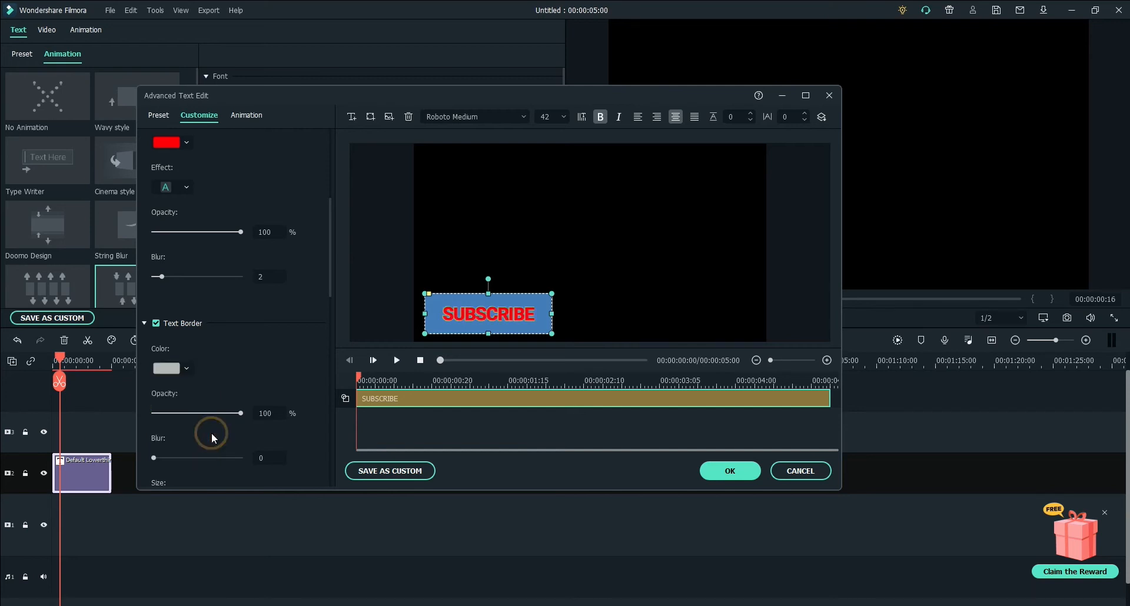
# Set the SUBSCRIBE text's border color to white #ffffff.
pyautogui.click(173, 372)
pyautogui.click(184, 456)
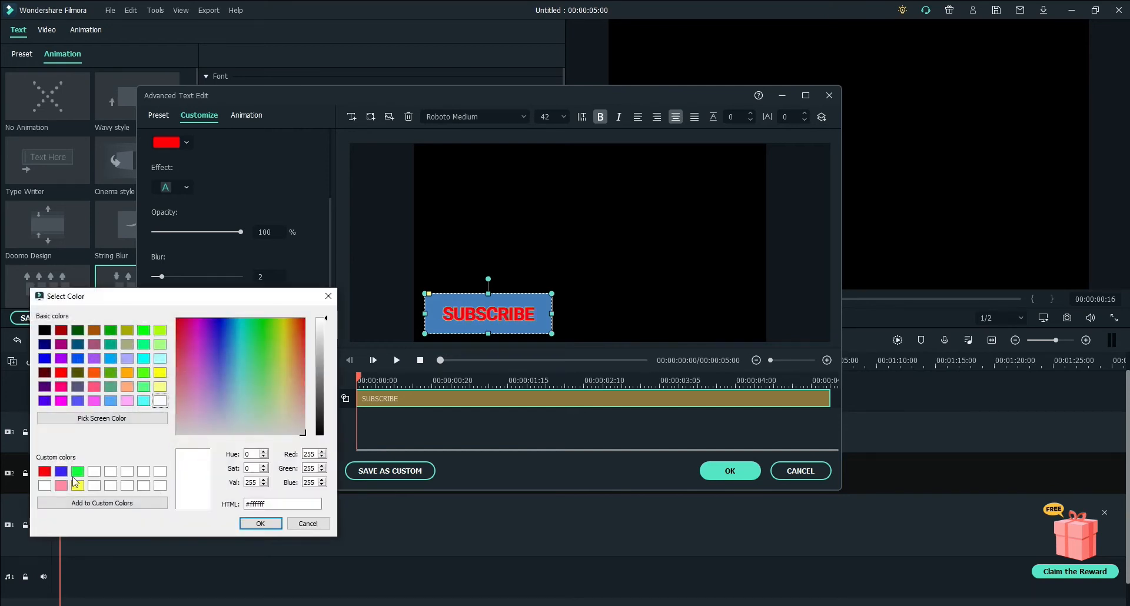
pyautogui.click(259, 525)
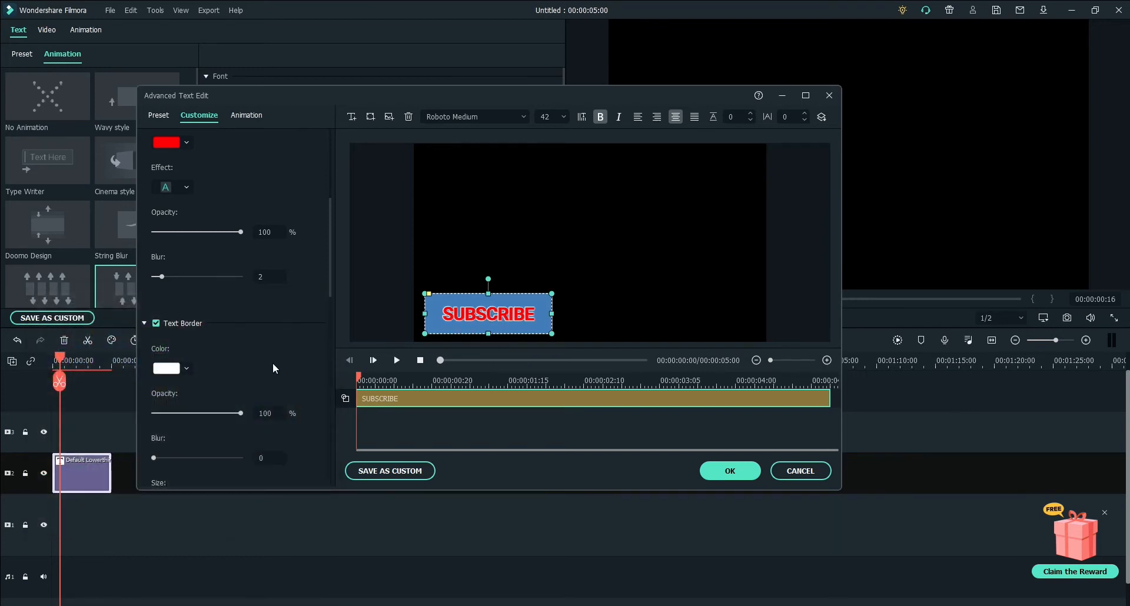
# Try larger border sizes such as 24 on the SUBSCRIBE text, and set the border size to 10.
pyautogui.scroll(-2, 275, 358)
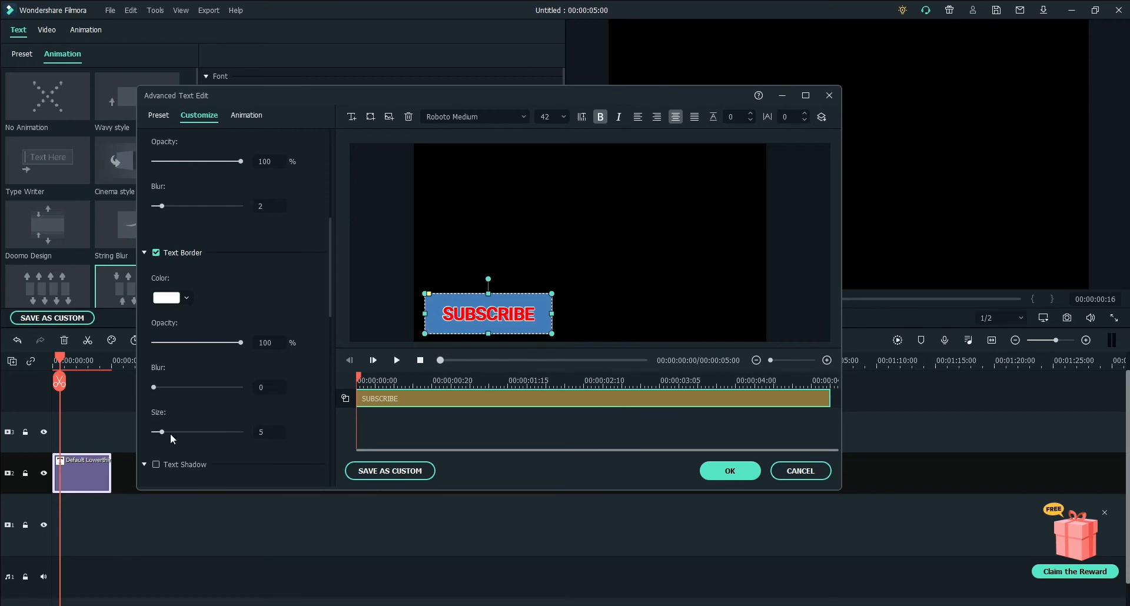
pyautogui.moveTo(161, 432); pyautogui.dragTo(190, 433)
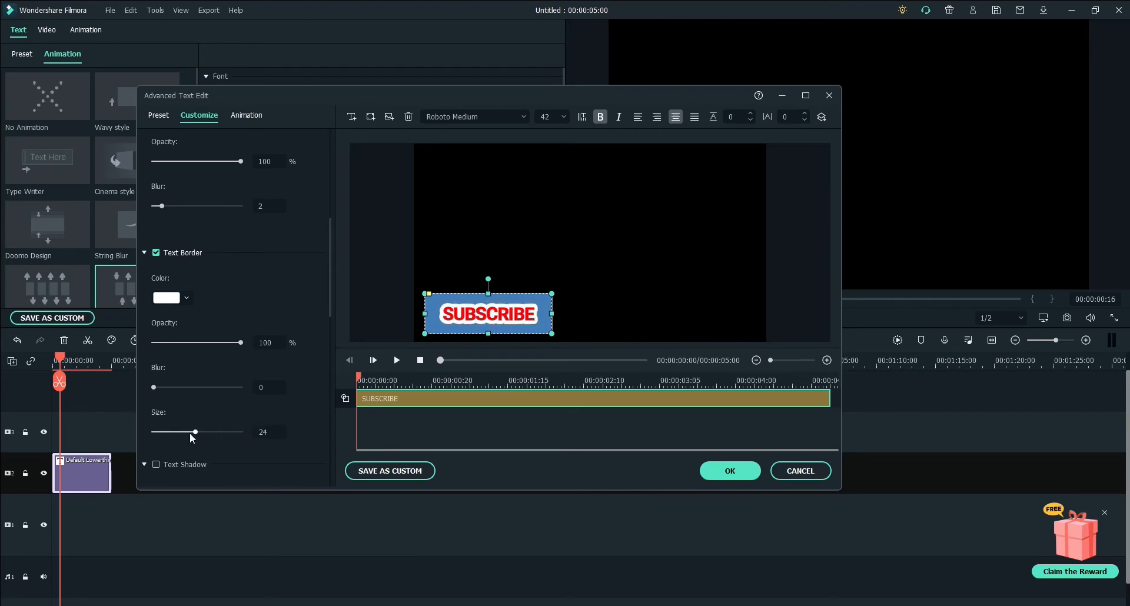
pyautogui.click(272, 435)
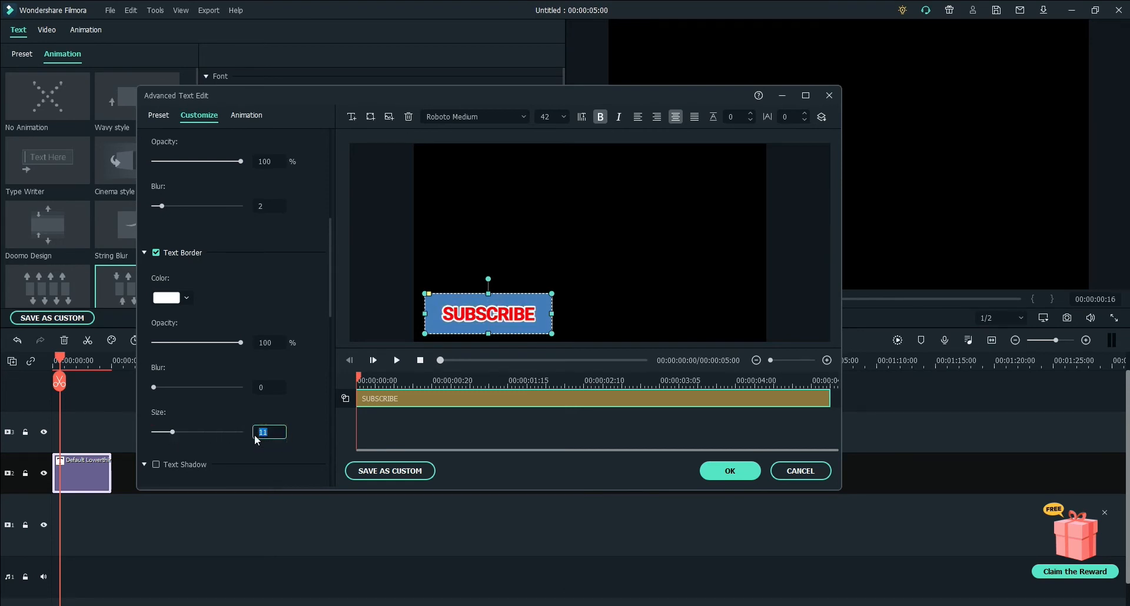
pyautogui.press('Return')
# Try Text Shadow and its type options on the SUBSCRIBE text, and turn the shadow off.
pyautogui.scroll(-2, 284, 408)
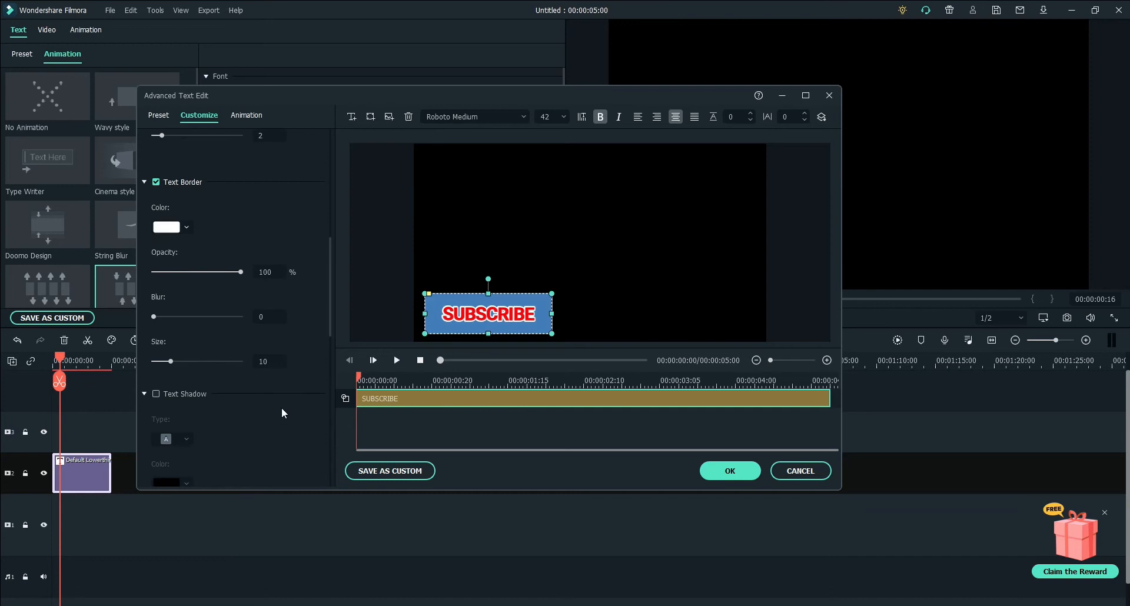
pyautogui.click(154, 393)
pyautogui.scroll(-3, 214, 428)
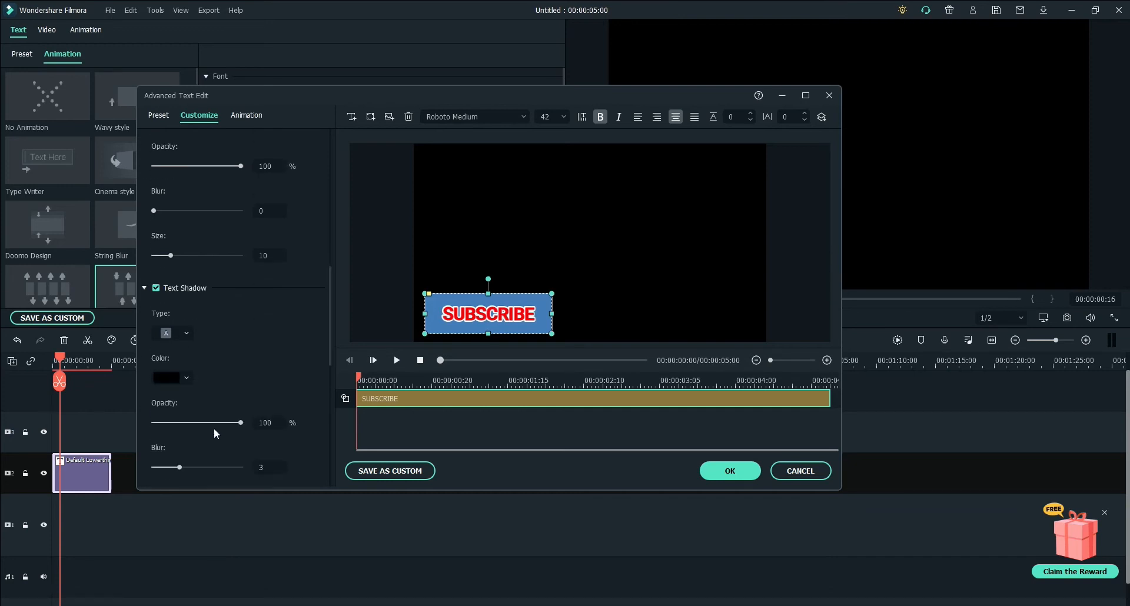
pyautogui.click(186, 332)
pyautogui.click(170, 355)
pyautogui.click(185, 335)
pyautogui.click(241, 315)
pyautogui.click(156, 289)
# Change the rectangle's shape fill type to Gradient Fill.
pyautogui.scroll(-5, 295, 386)
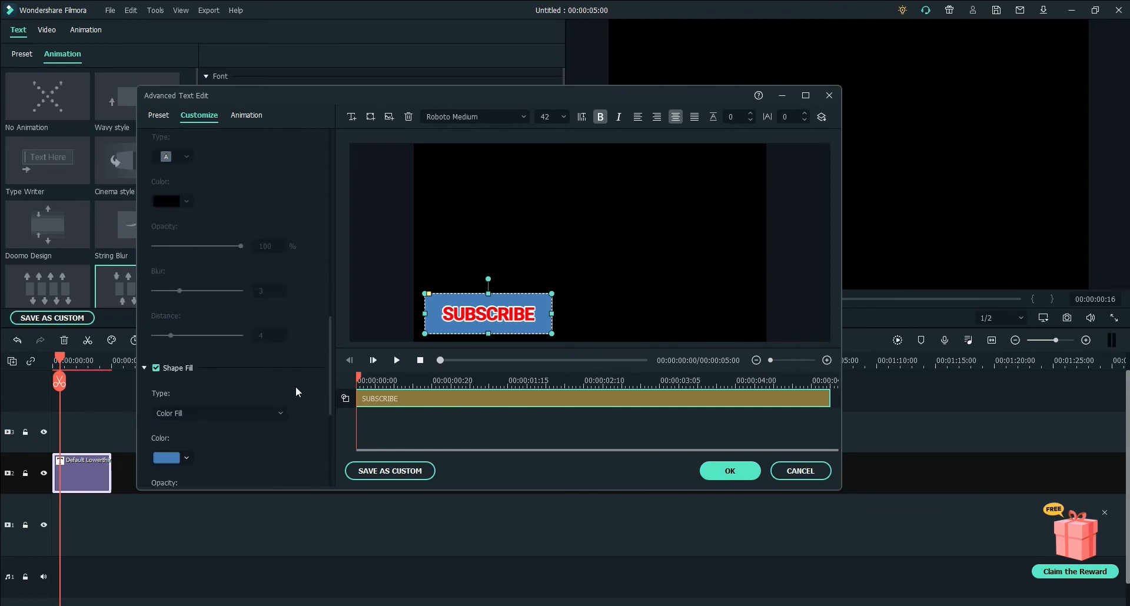
pyautogui.scroll(-1, 233, 399)
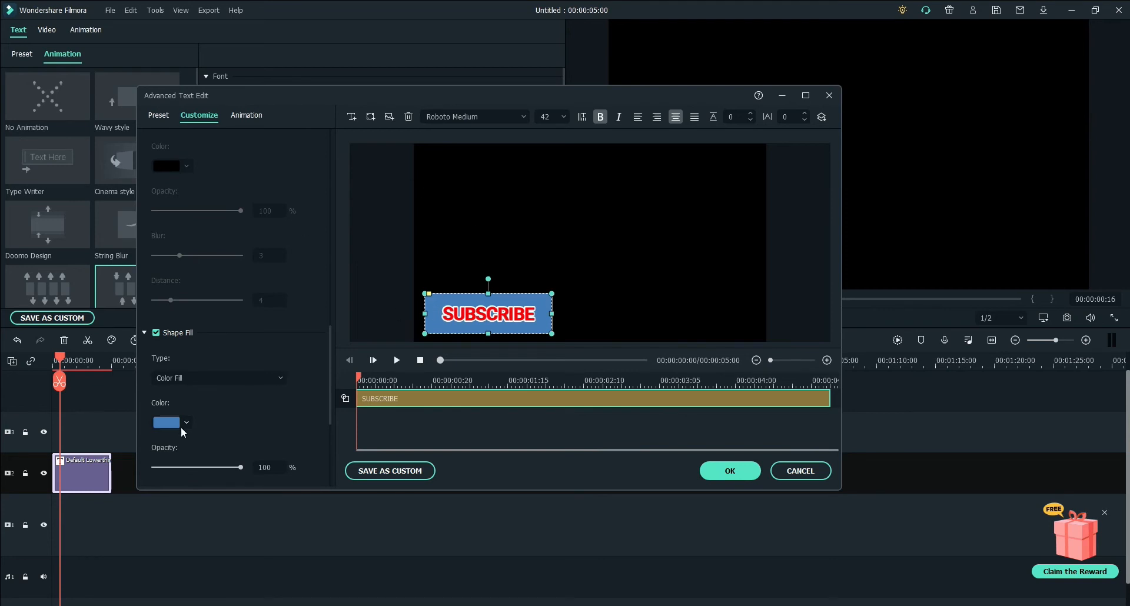
pyautogui.click(206, 383)
pyautogui.click(203, 417)
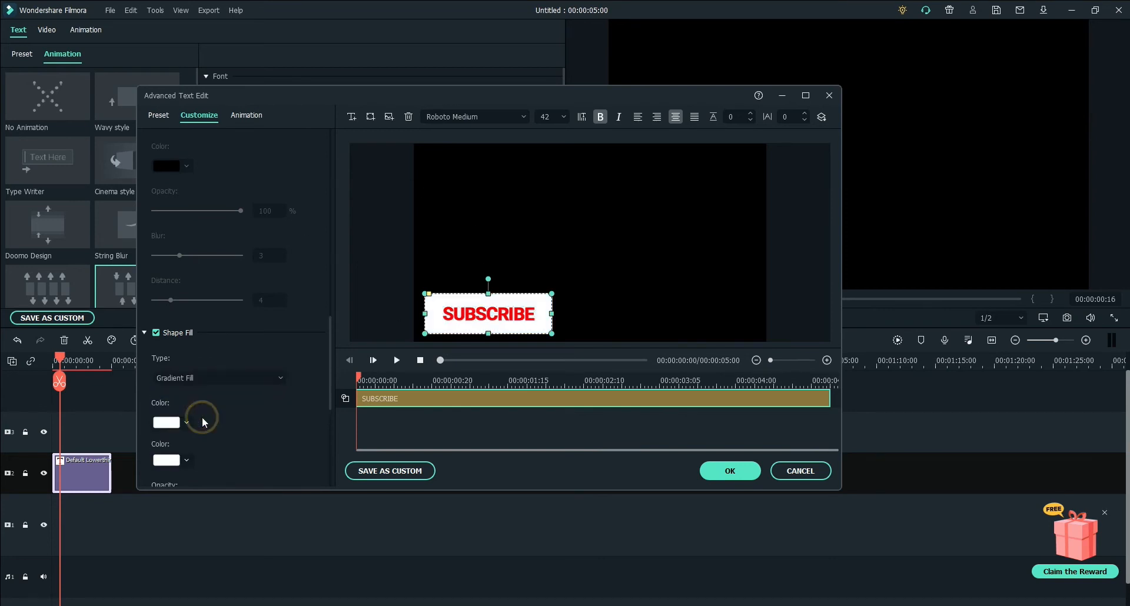
# Change the rectangle's shape fill type to Color Fill, try darker blues, and set the fill color to light blue.
pyautogui.click(209, 383)
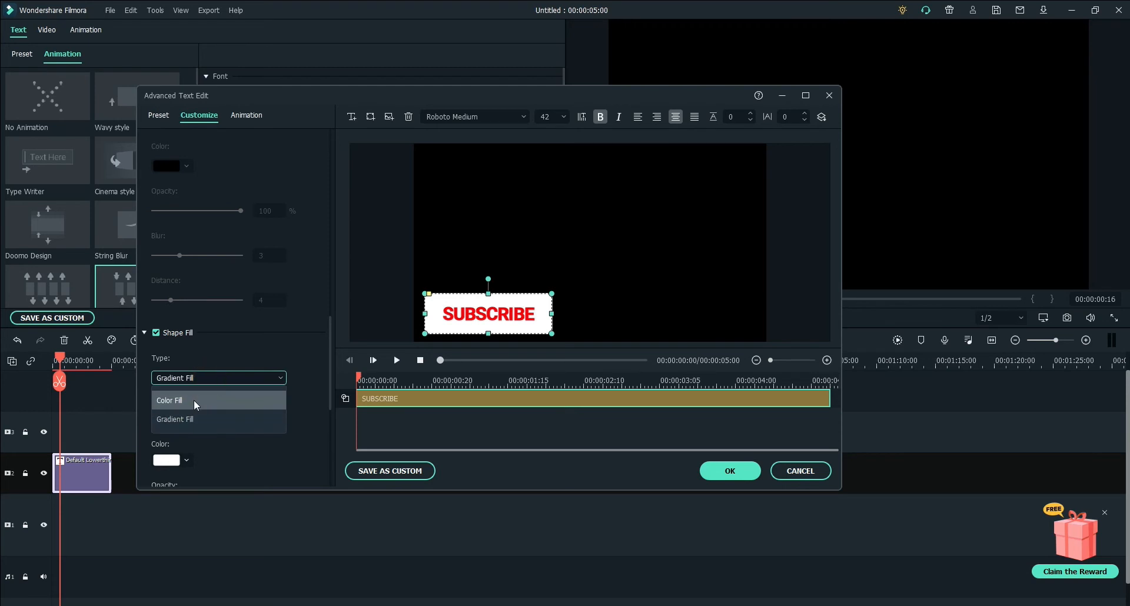
pyautogui.click(194, 400)
pyautogui.scroll(-2, 285, 422)
pyautogui.click(177, 316)
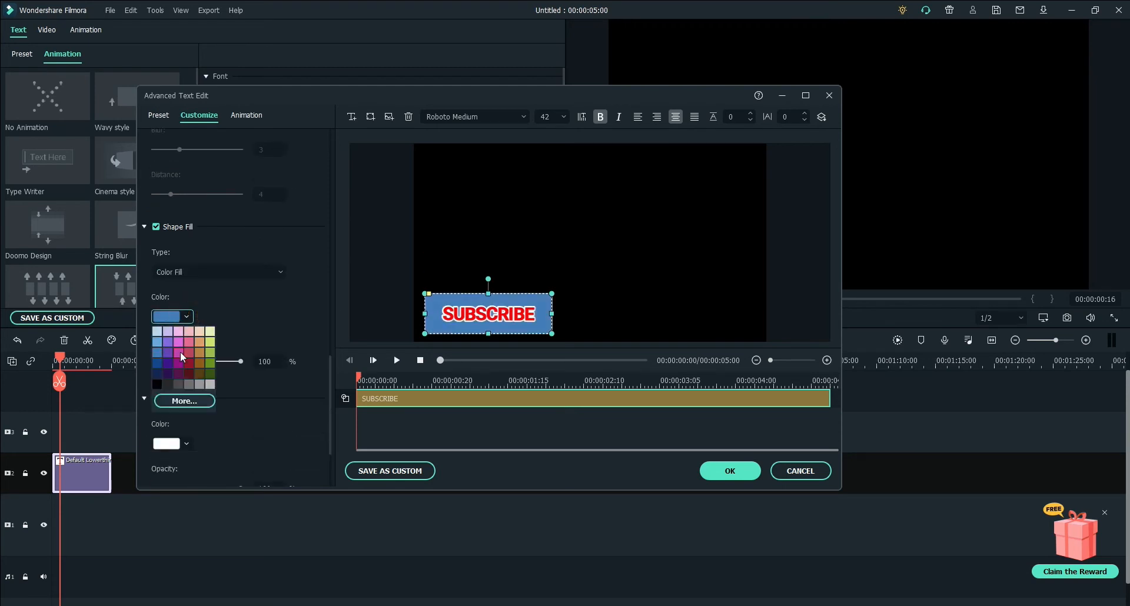
pyautogui.click(158, 371)
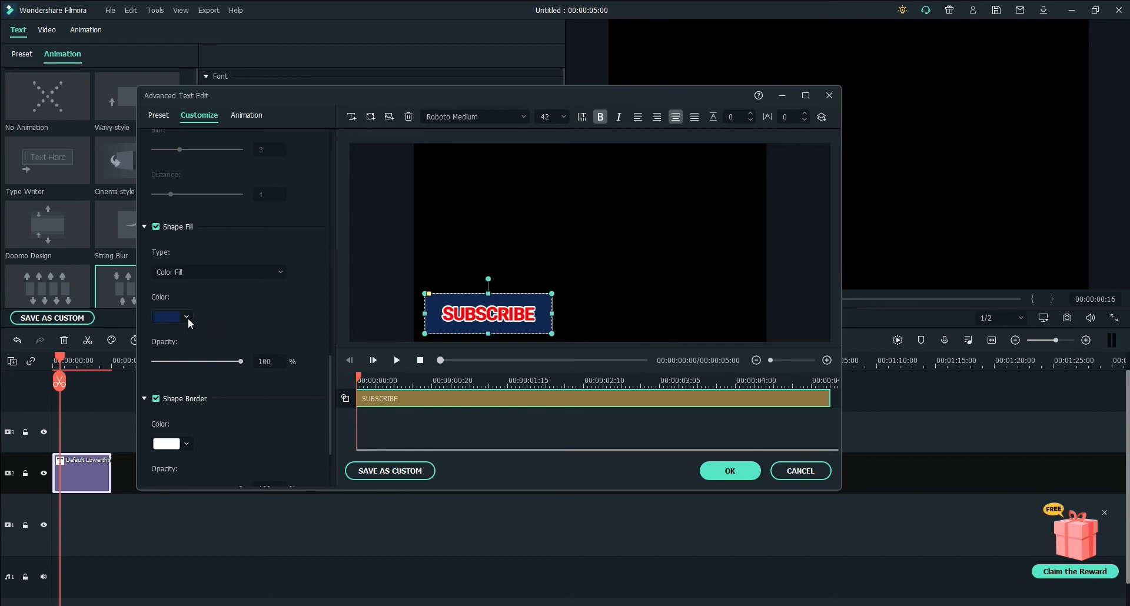
pyautogui.click(187, 318)
pyautogui.click(159, 360)
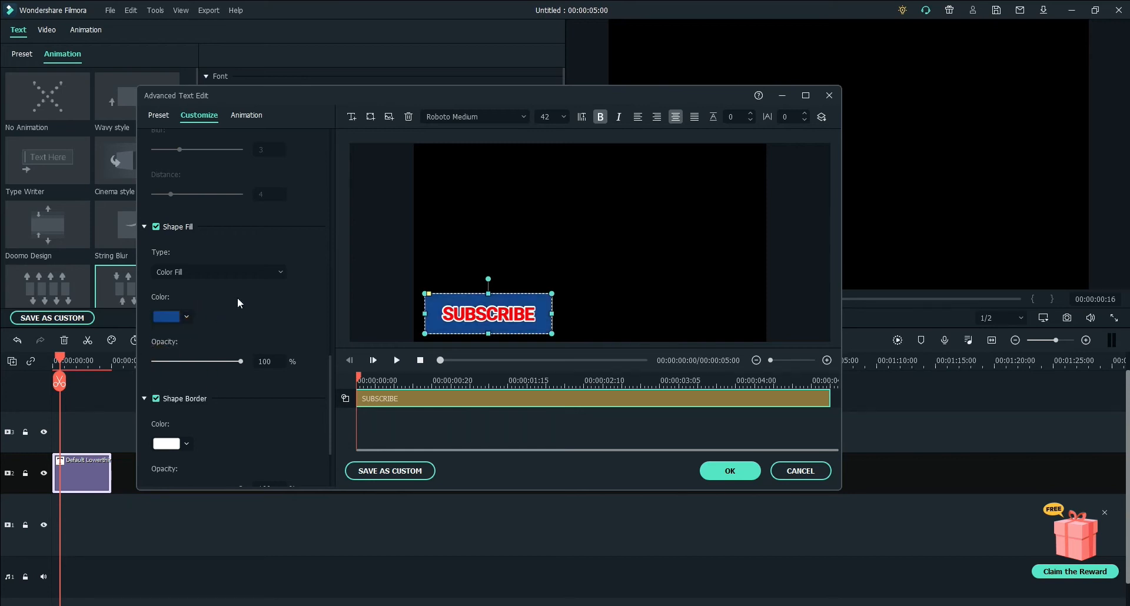
pyautogui.click(188, 317)
pyautogui.click(157, 352)
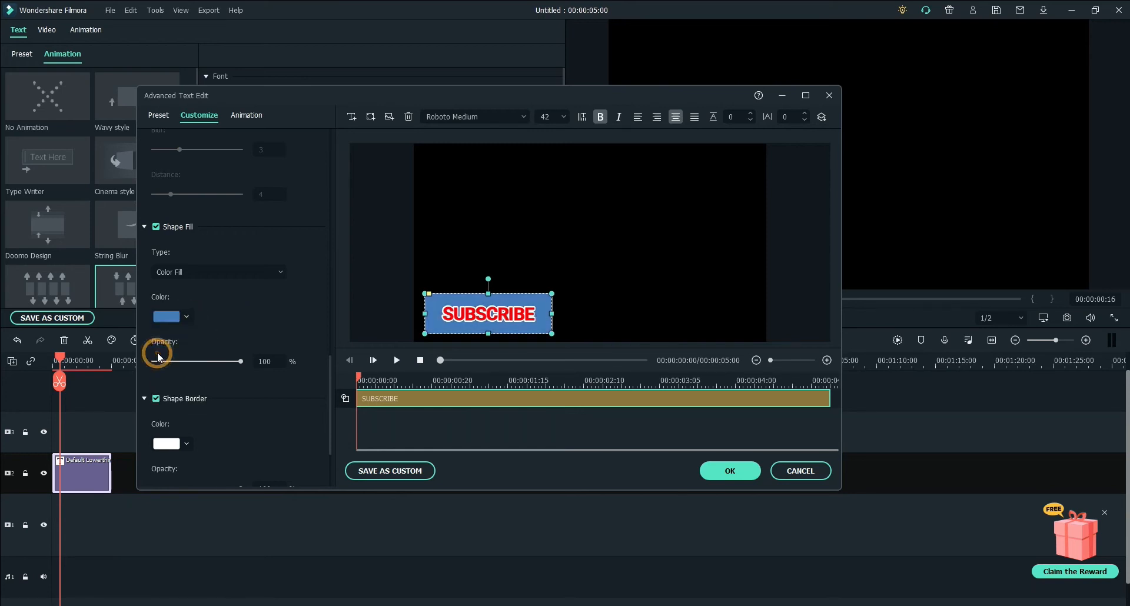
pyautogui.click(187, 318)
pyautogui.click(158, 342)
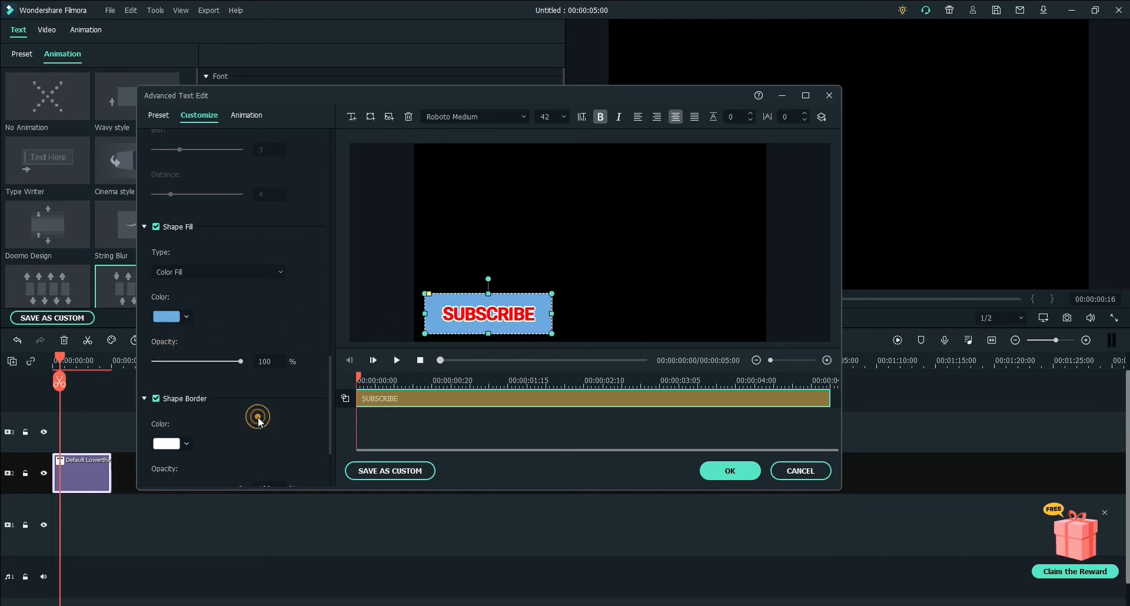
# Try dark red as the rectangle's shape border color.
pyautogui.scroll(-1, 259, 417)
pyautogui.scroll(-2, 220, 369)
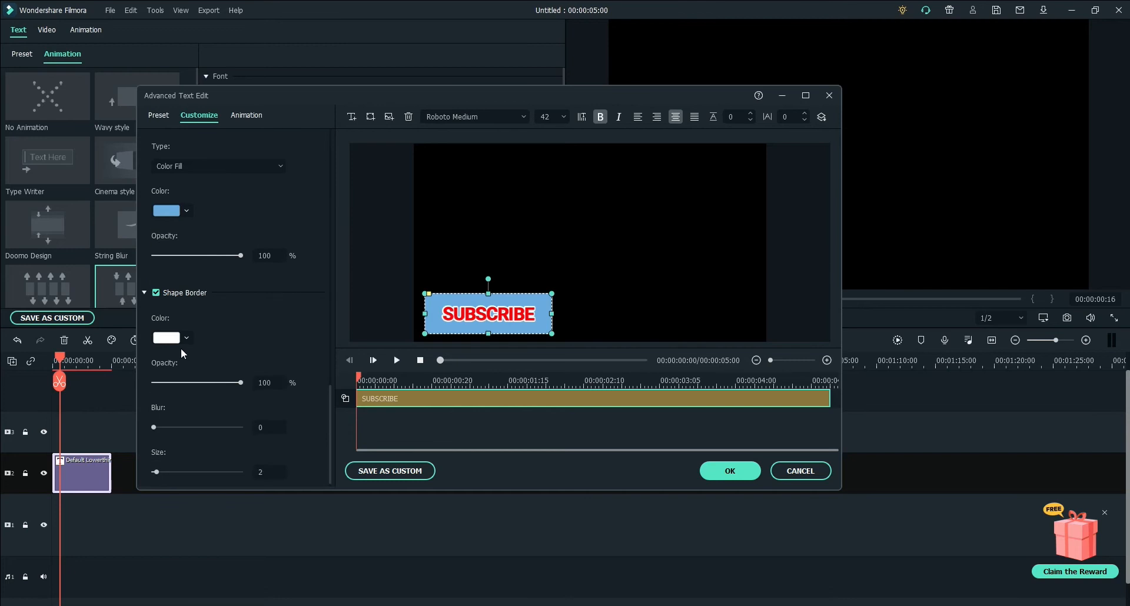
pyautogui.click(185, 338)
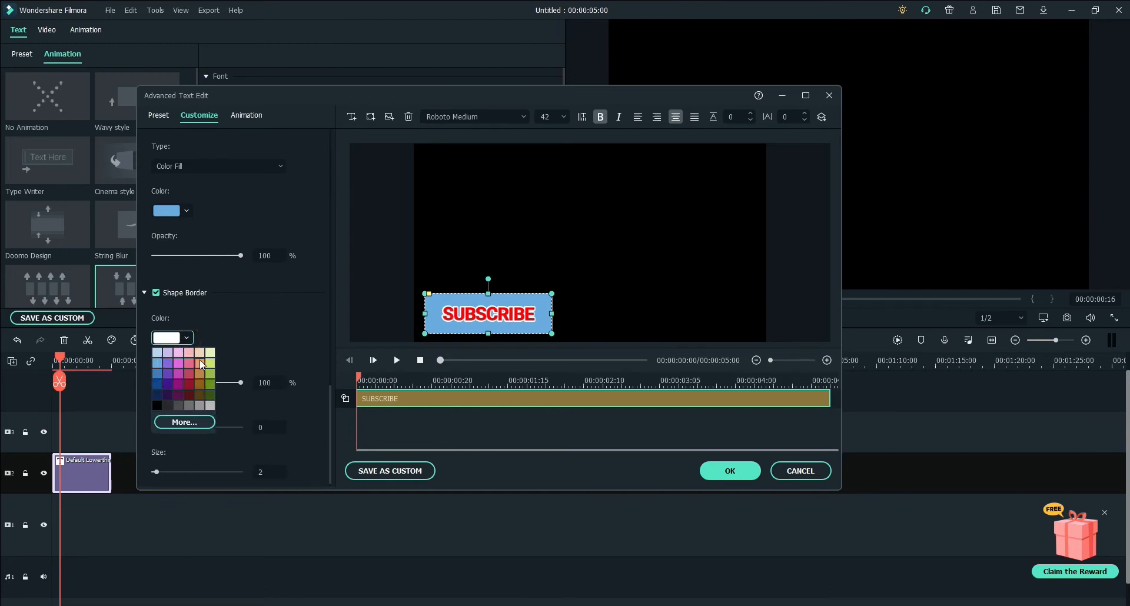
pyautogui.click(188, 391)
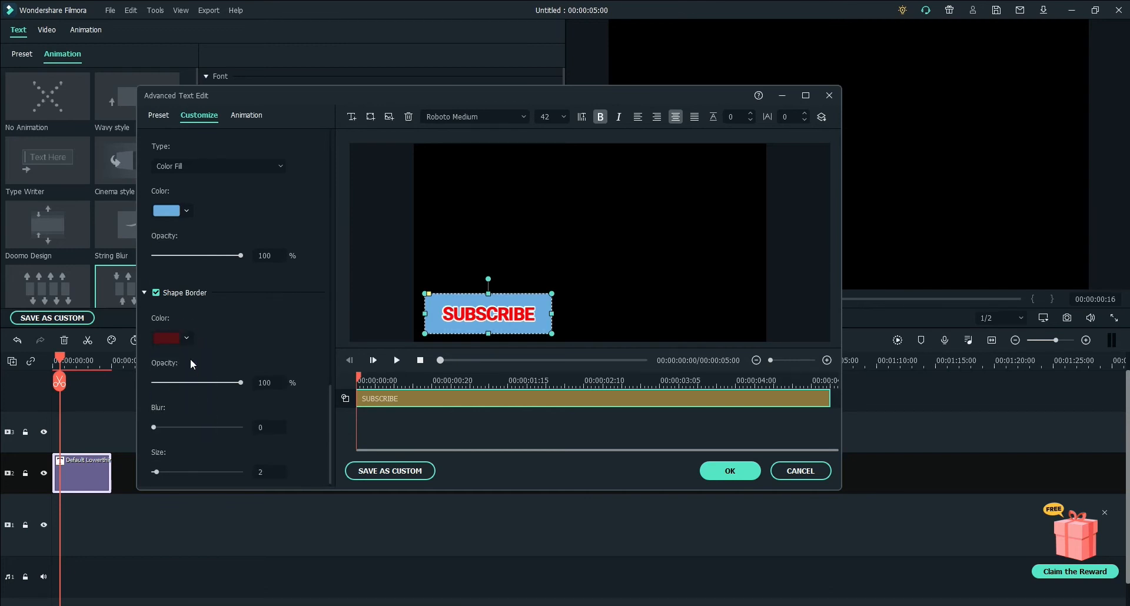
pyautogui.click(183, 338)
pyautogui.click(265, 320)
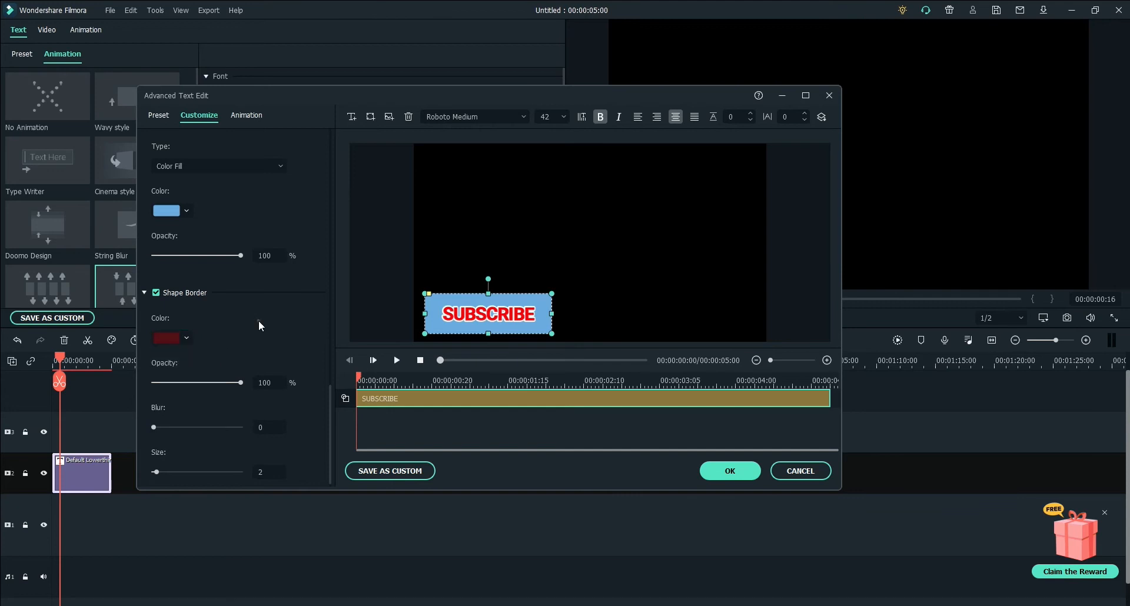
# Set the rectangle's shape border color to pale blue and its border size to 6.
pyautogui.click(179, 338)
pyautogui.click(157, 355)
pyautogui.scroll(-1, 262, 328)
pyautogui.moveTo(154, 463)
pyautogui.mouseDown()
pyautogui.moveTo(235, 457)
pyautogui.moveTo(166, 457)
pyautogui.mouseUp()
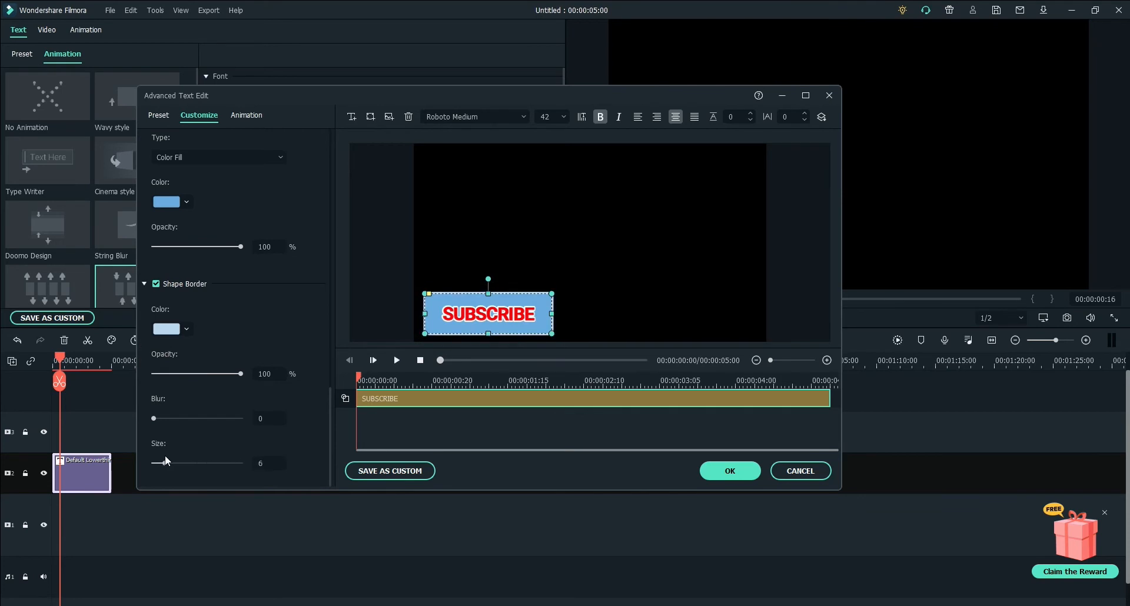
# Try black as the rectangle's shape border color, set it to white #ffffff, and deselect the title.
pyautogui.click(187, 331)
pyautogui.click(157, 401)
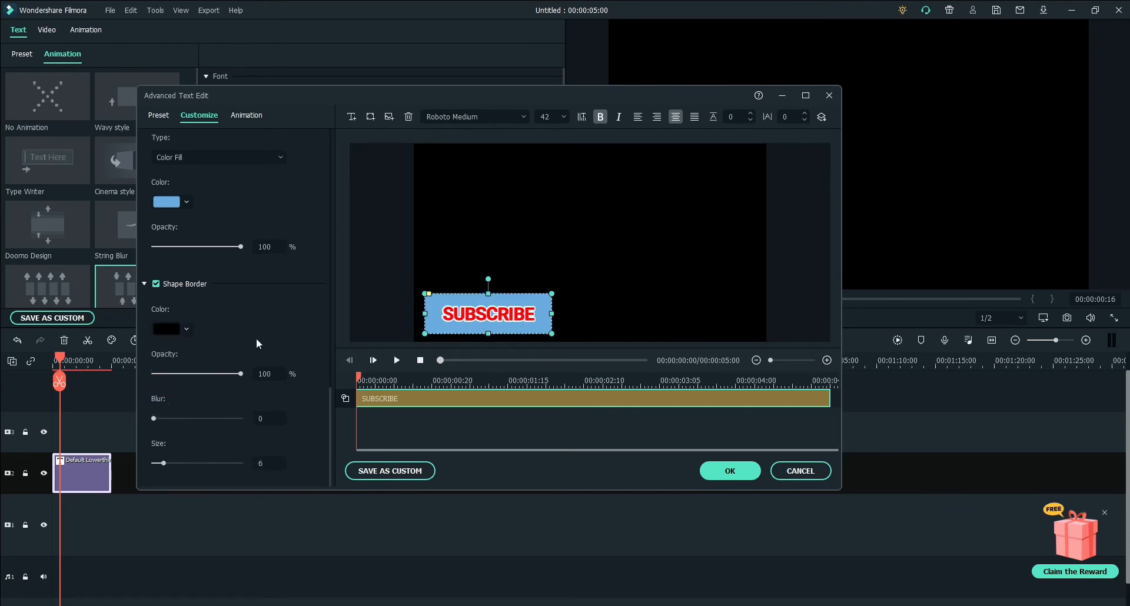
pyautogui.click(188, 330)
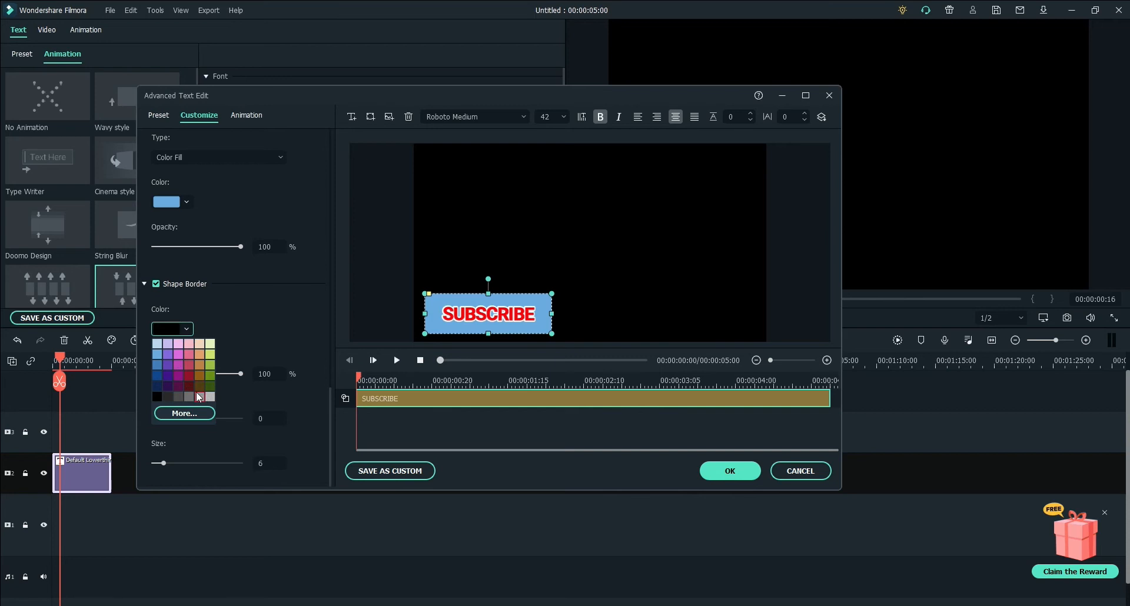
pyautogui.click(184, 413)
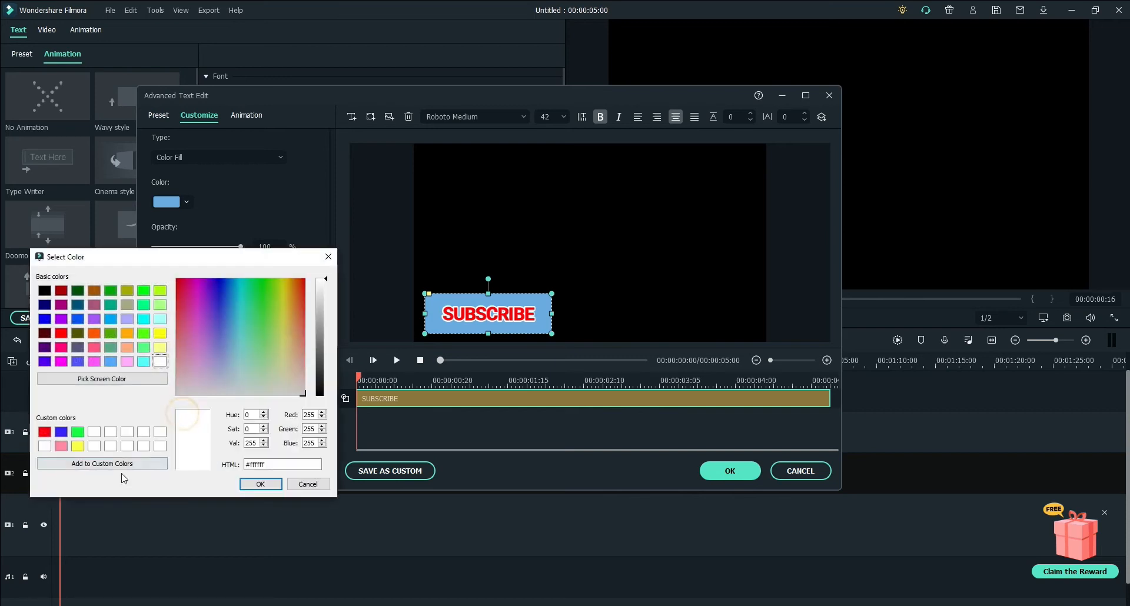
pyautogui.click(260, 485)
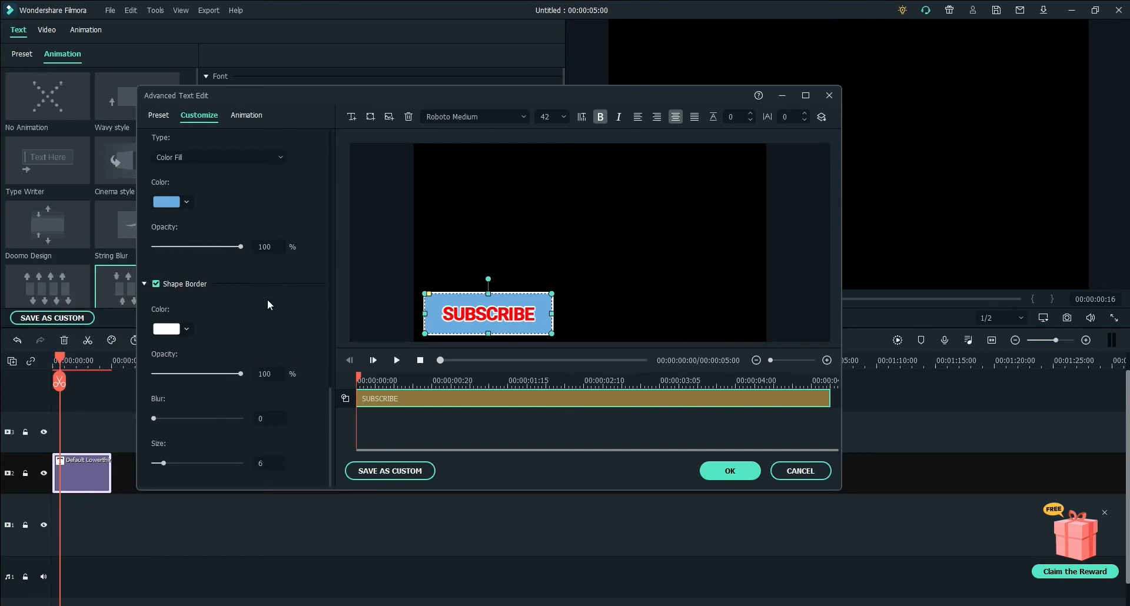
pyautogui.click(519, 219)
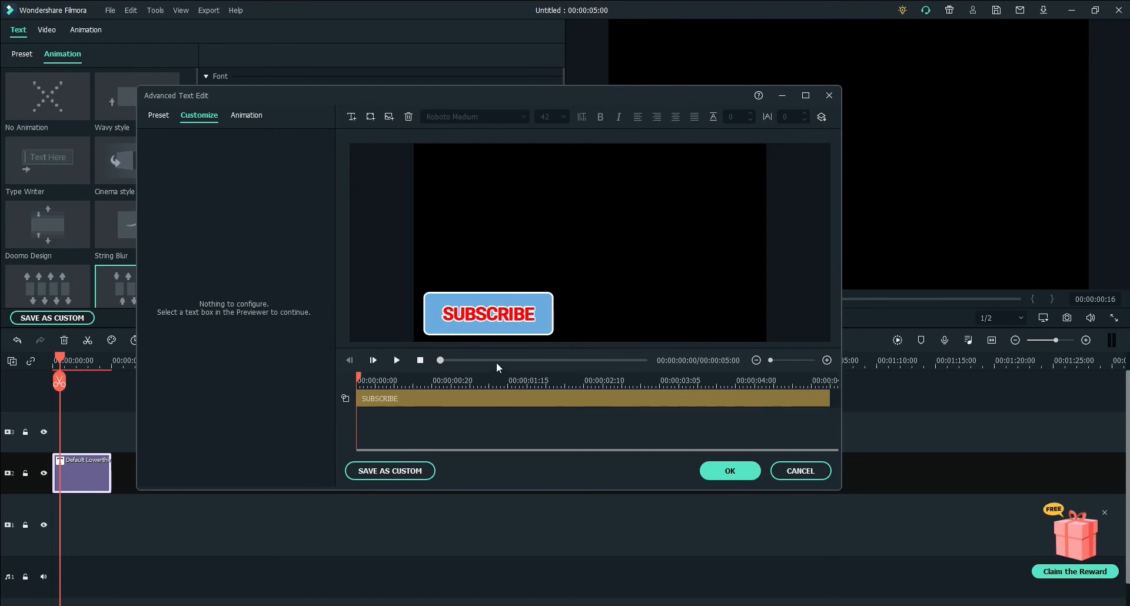
# Select the SUBSCRIBE text and browse the available fonts without changing Roboto Medium.
pyautogui.click(470, 311)
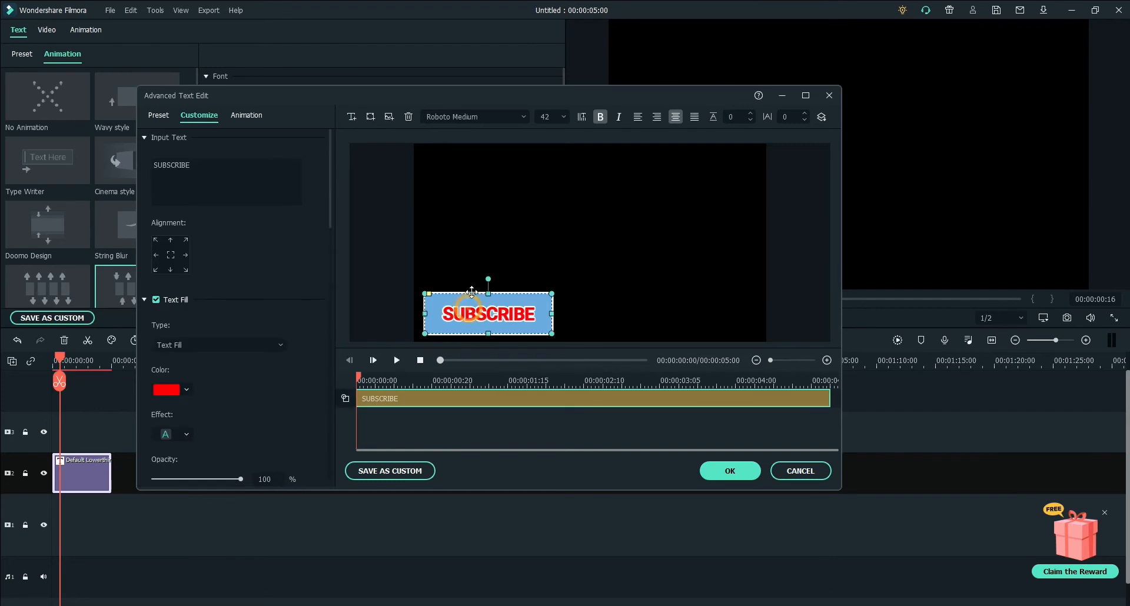
pyautogui.click(524, 118)
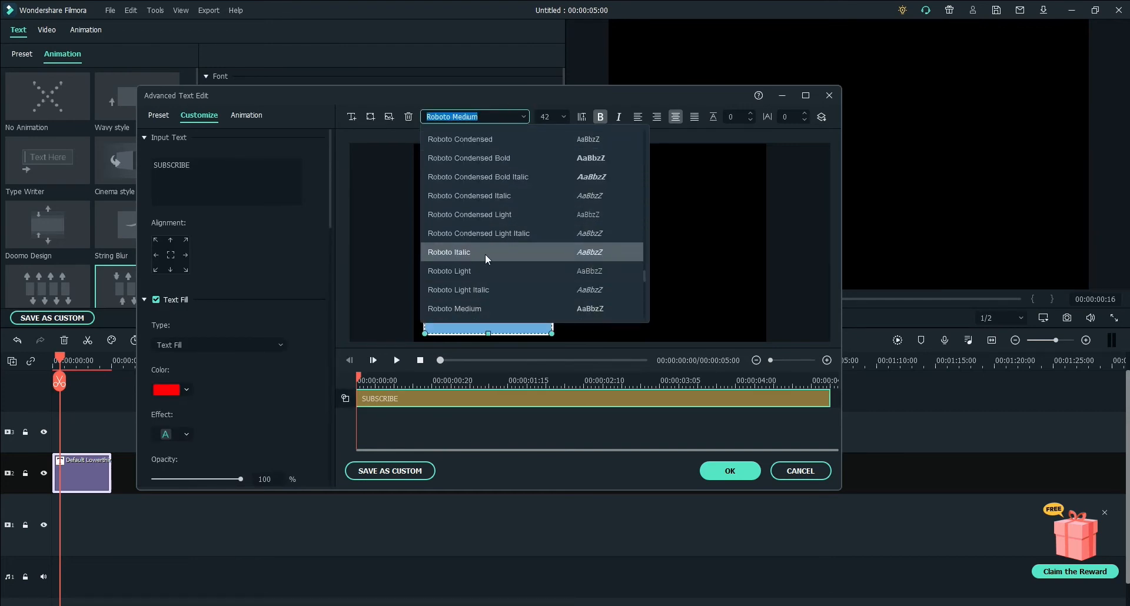
pyautogui.scroll(-8, 487, 259)
pyautogui.scroll(-5, 491, 276)
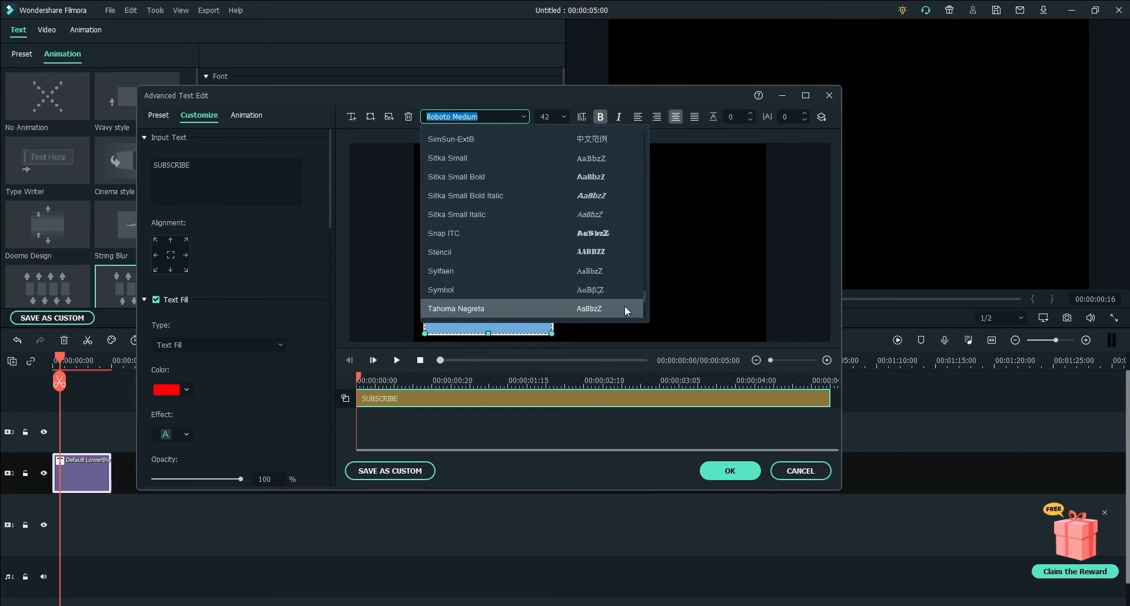
pyautogui.click(545, 96)
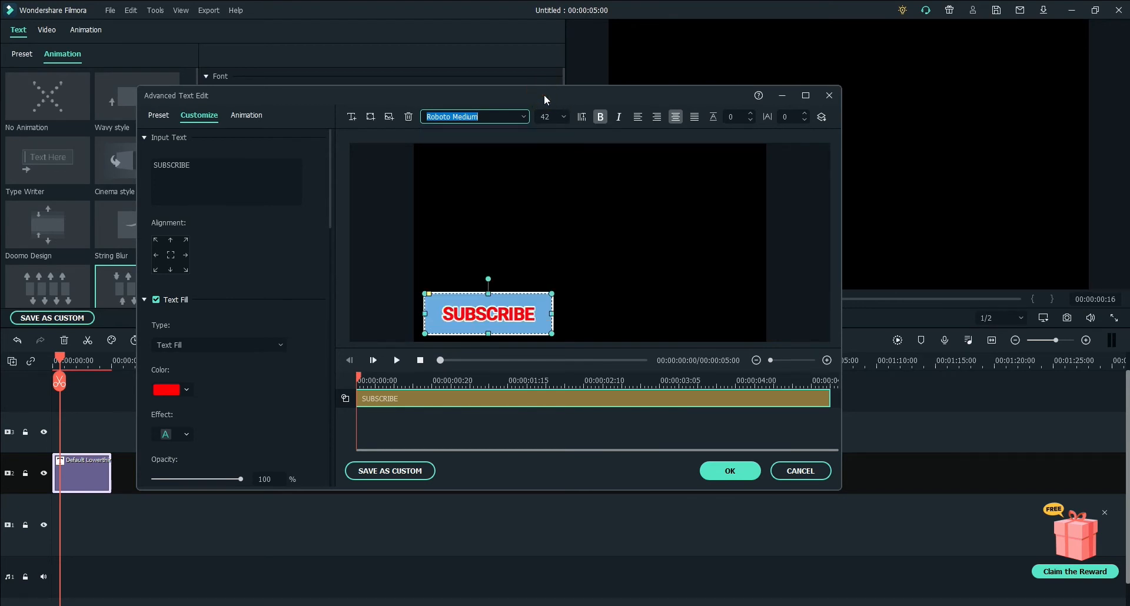
# Set the SUBSCRIBE text's font size to 45.
pyautogui.click(564, 117)
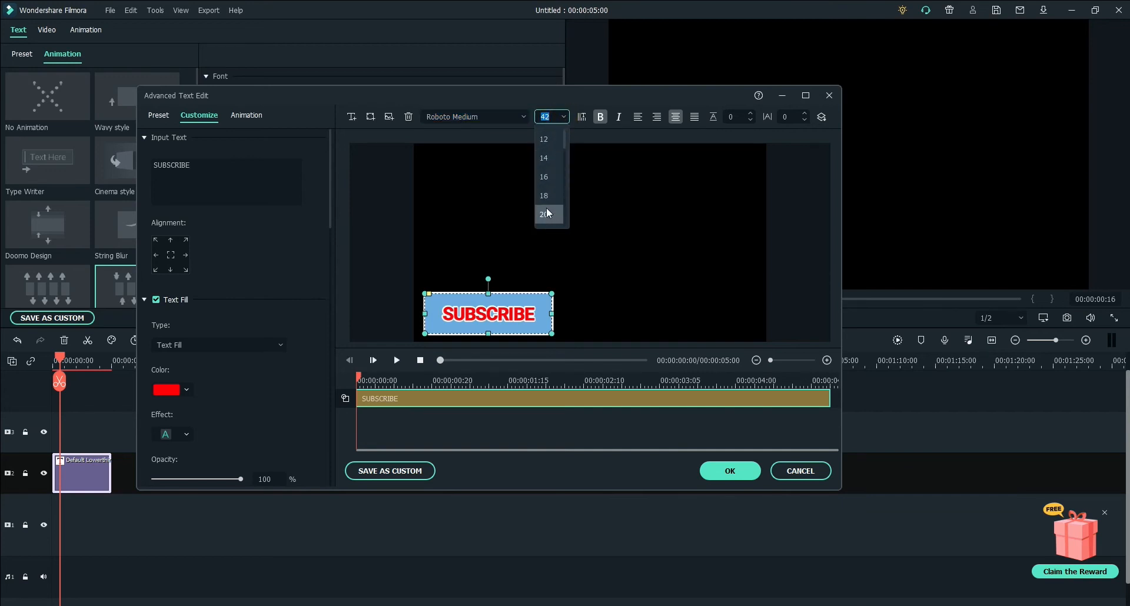
pyautogui.click(552, 95)
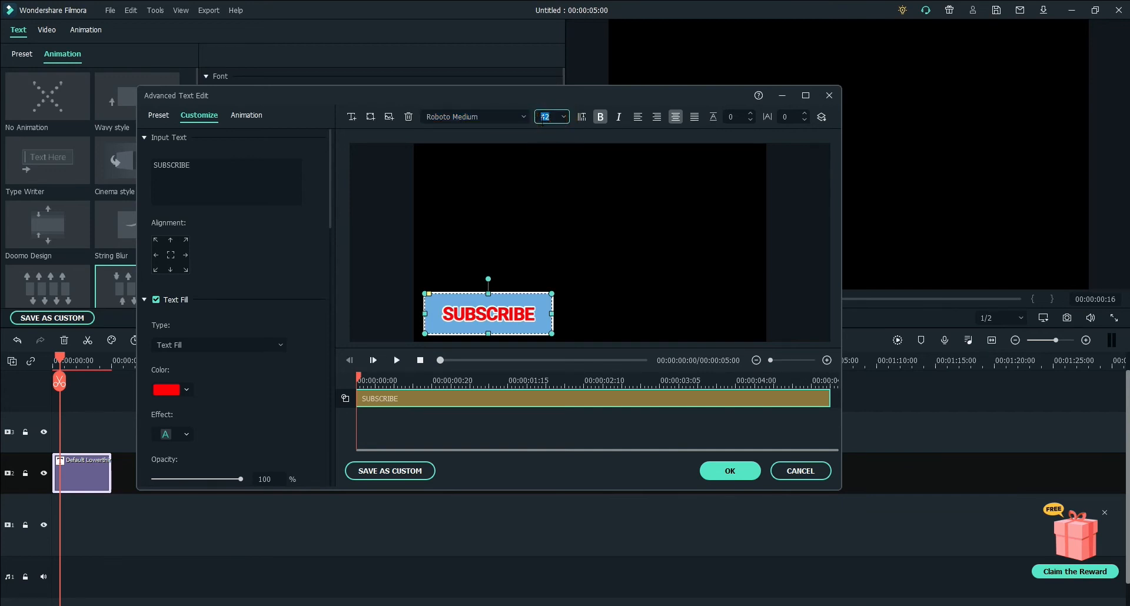
pyautogui.write('45')
pyautogui.press('Return')
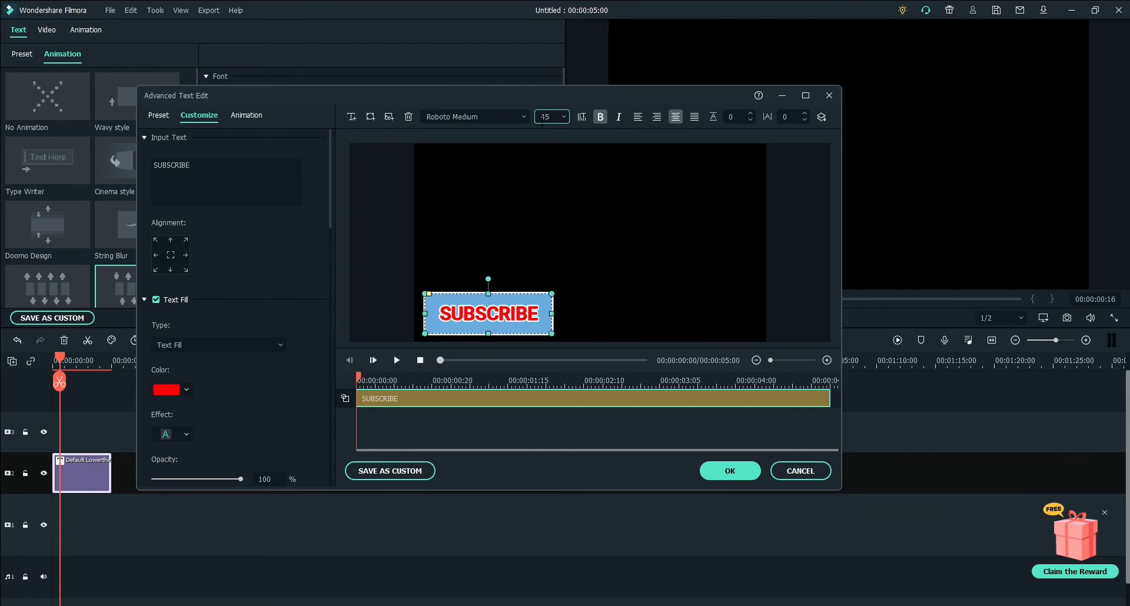
# Try bold off and on plus right and left alignment on the SUBSCRIBE text, and return it to center alignment.
pyautogui.click(601, 118)
pyautogui.click(601, 118)
pyautogui.click(601, 117)
pyautogui.click(601, 118)
pyautogui.click(657, 118)
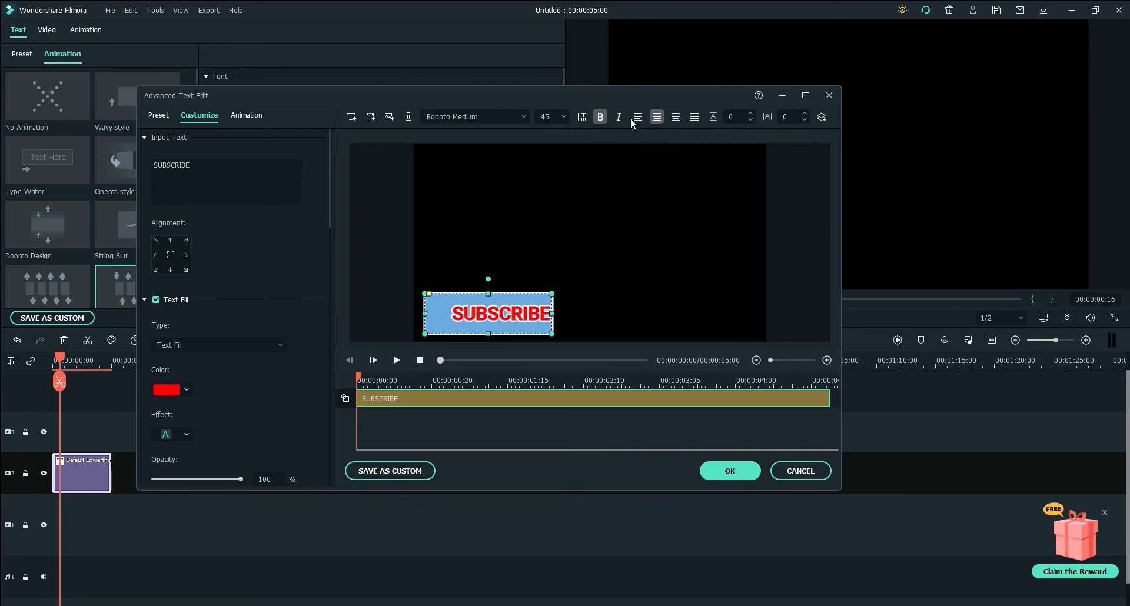
pyautogui.click(637, 118)
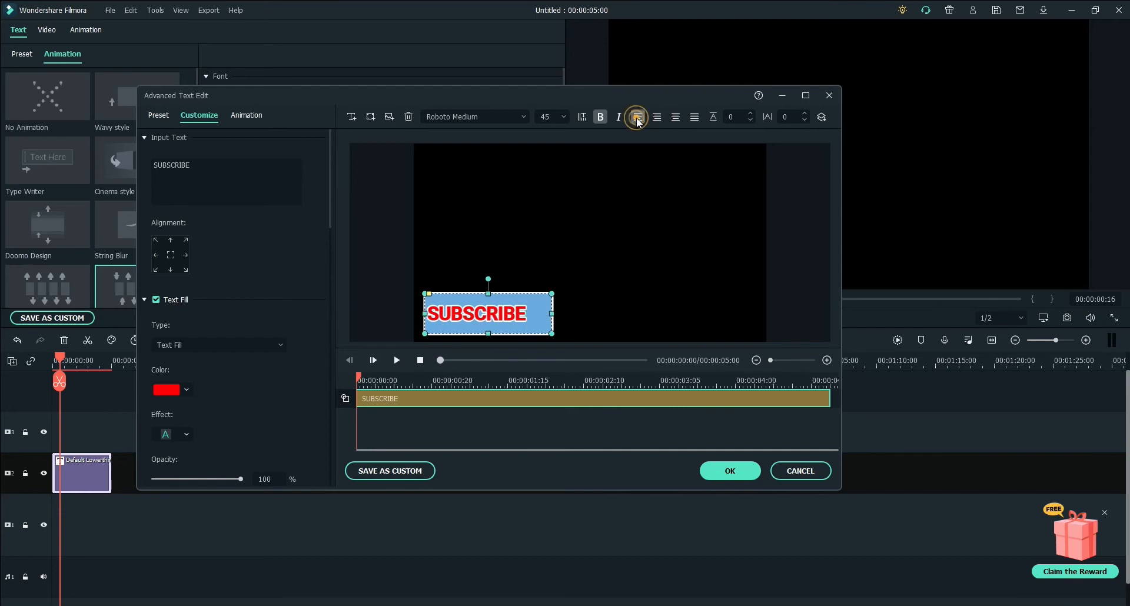
pyautogui.click(677, 118)
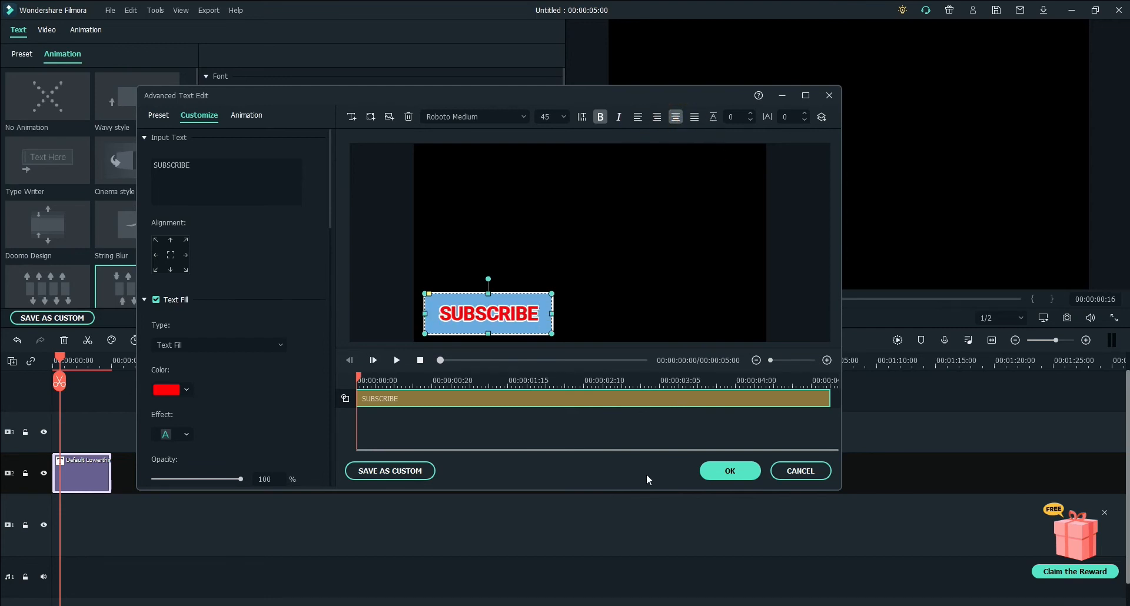
# Preview the title and compare the String Blur and Type Writer animations on the SUBSCRIBE text, ending with Random applied.
pyautogui.click(396, 361)
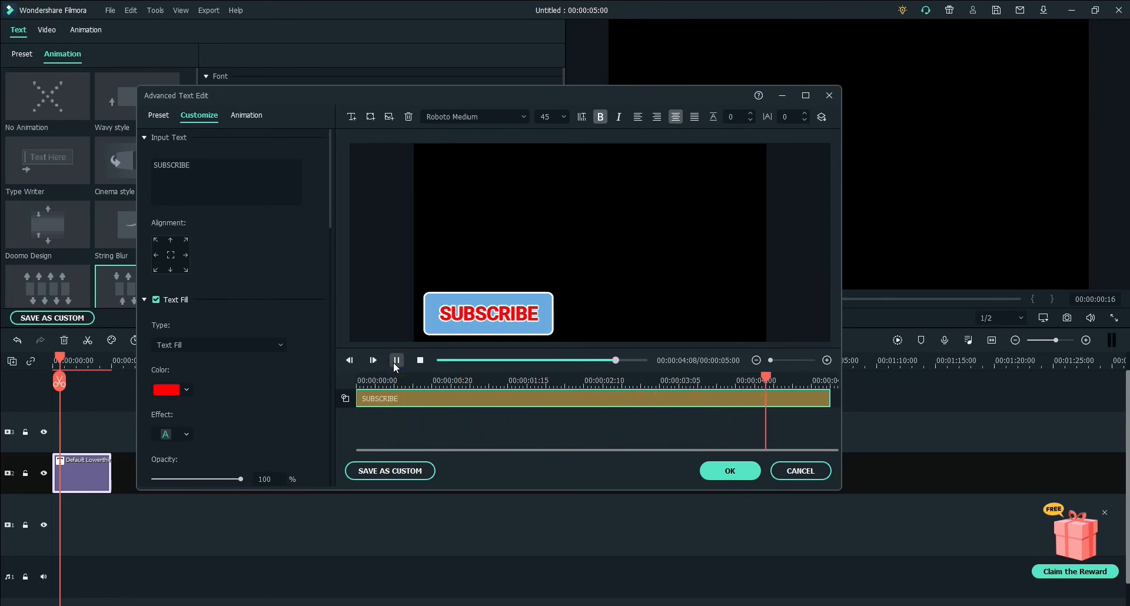
pyautogui.click(249, 113)
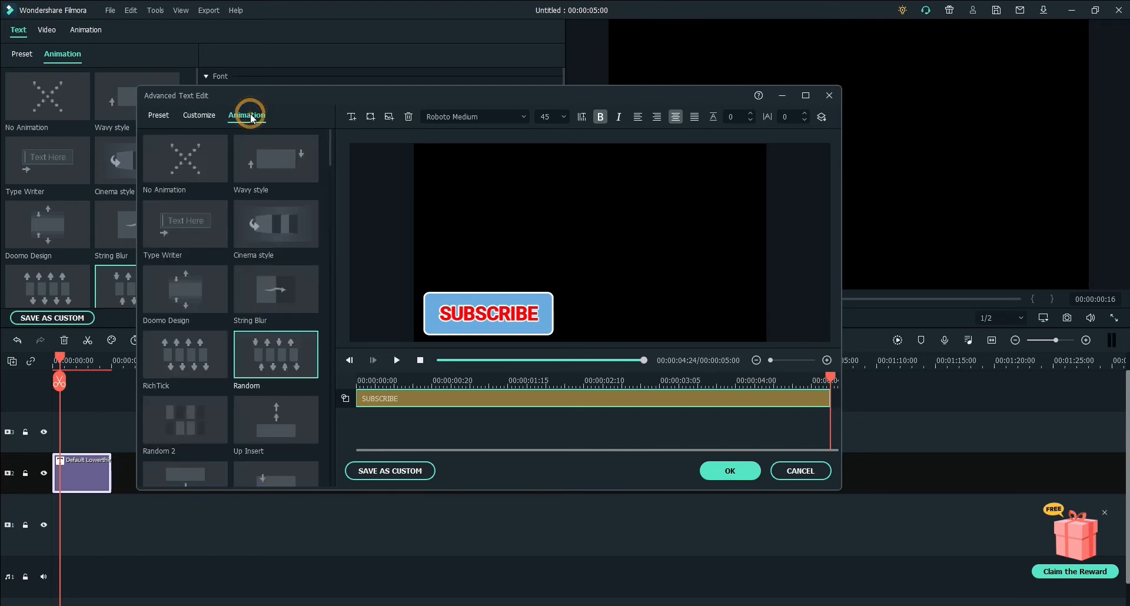
pyautogui.click(254, 288)
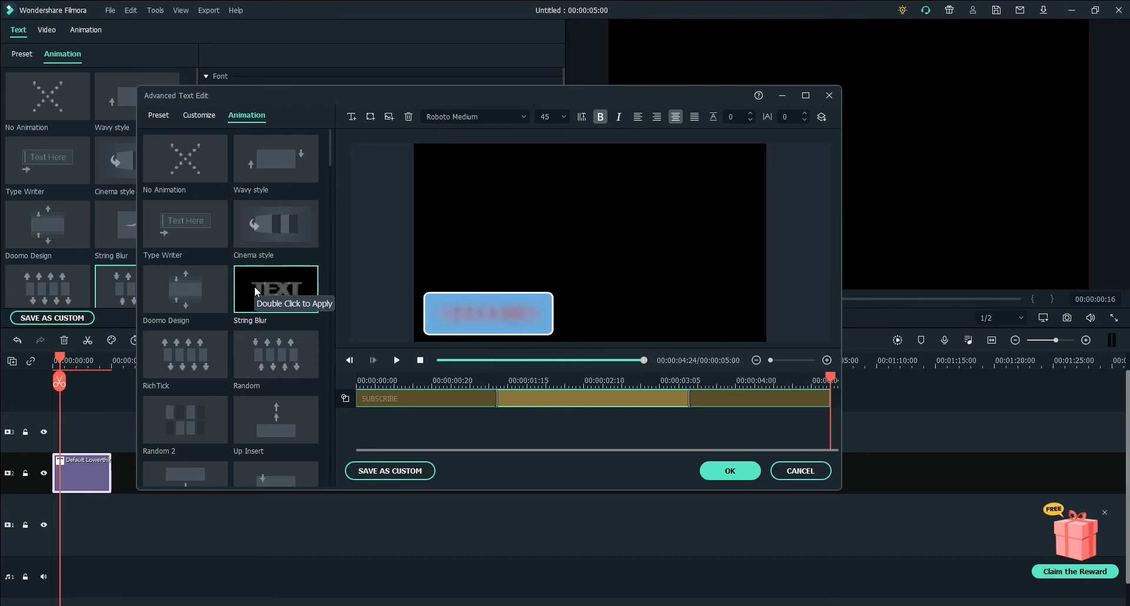
pyautogui.click(211, 219)
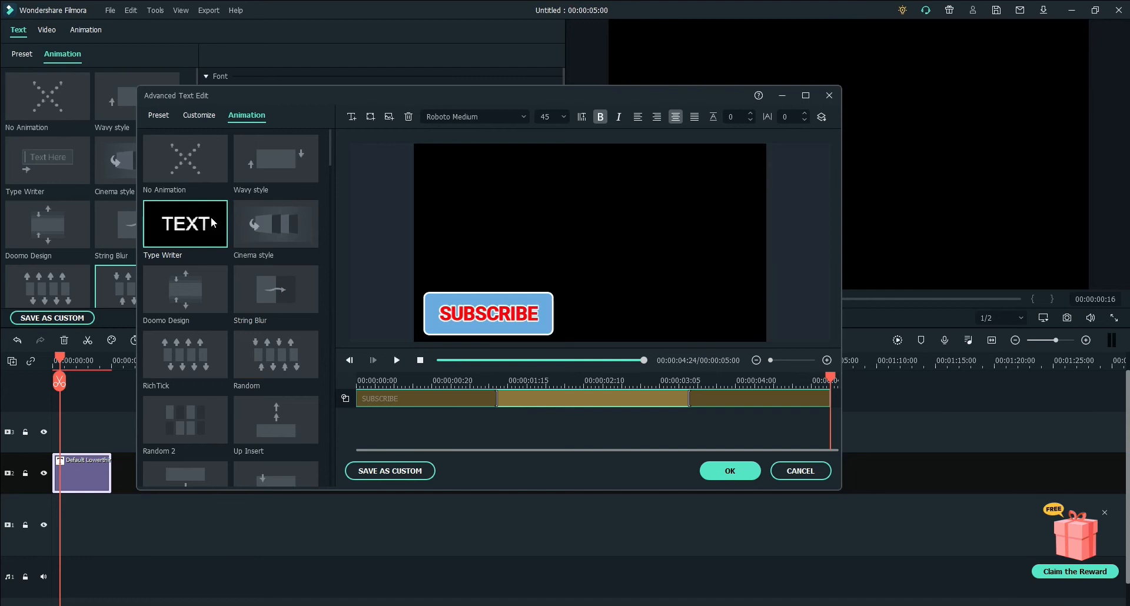
pyautogui.click(270, 372)
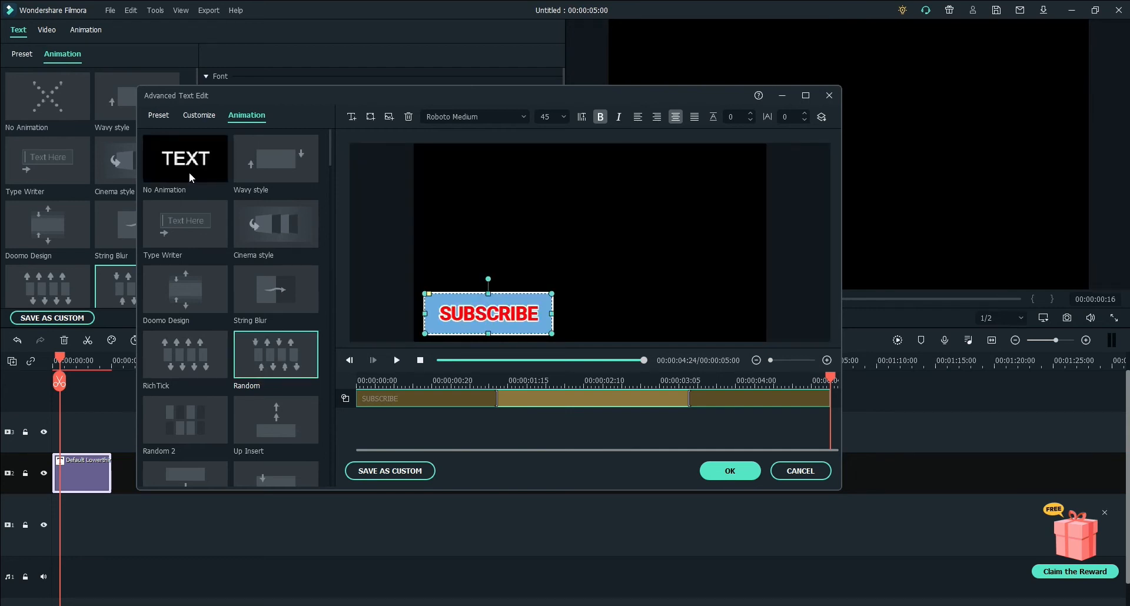
pyautogui.click(188, 244)
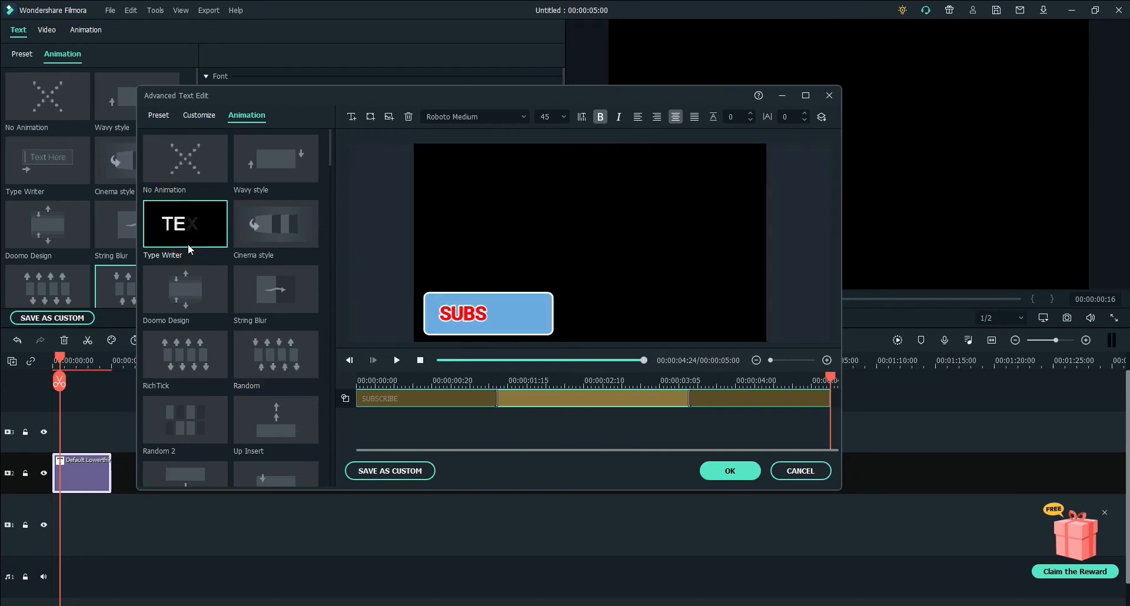
pyautogui.click(281, 365)
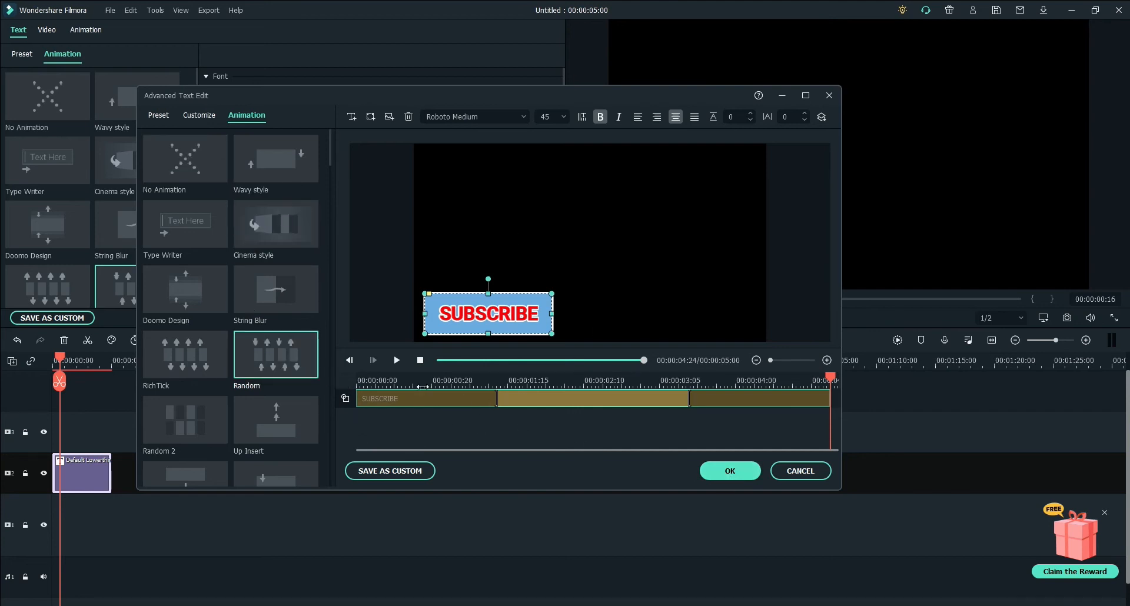
# Play the title with the Random animation and move the playhead to 00:00:01:11, by the end of the opening animation segment.
pyautogui.click(396, 360)
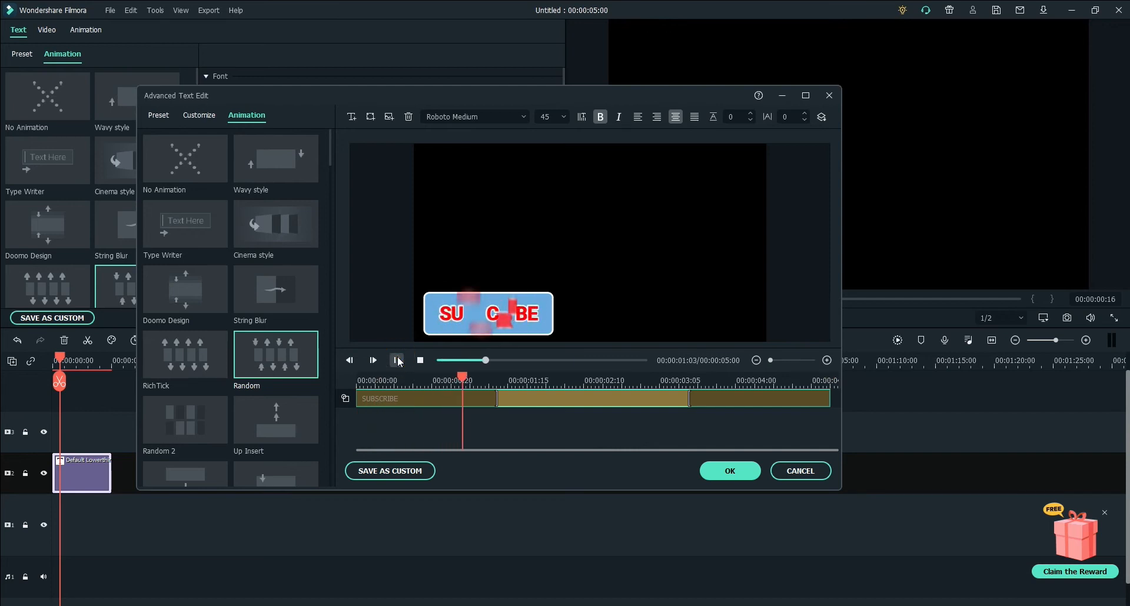
pyautogui.moveTo(830, 378); pyautogui.dragTo(440, 412)
pyautogui.click(493, 401)
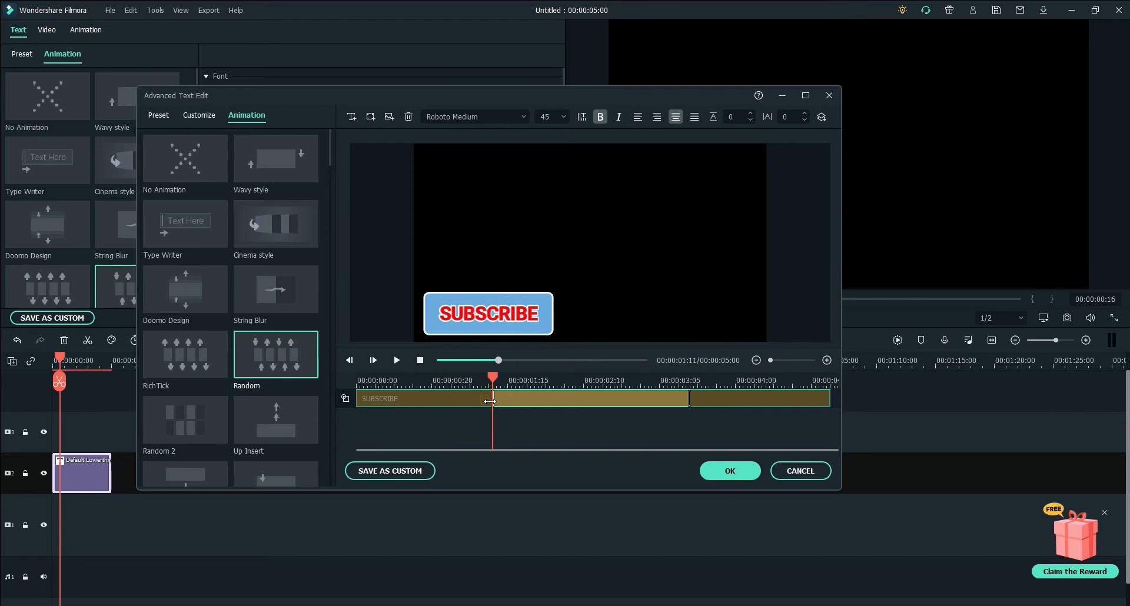
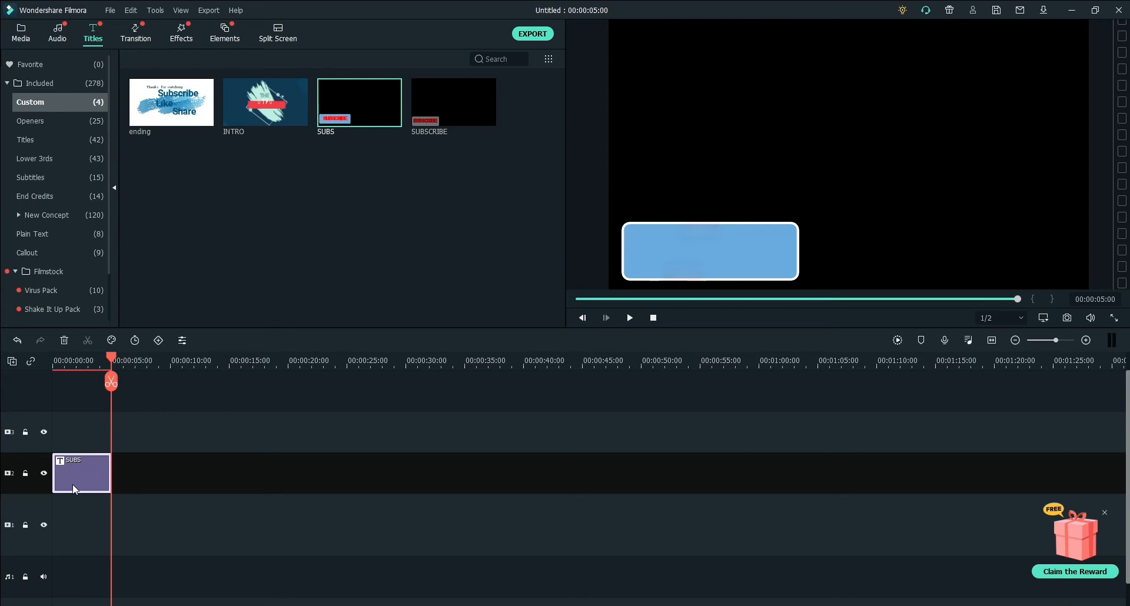
# Search the effects filters for VCR and add VCR Distortion on the track directly above the SUBS title.
pyautogui.click(182, 34)
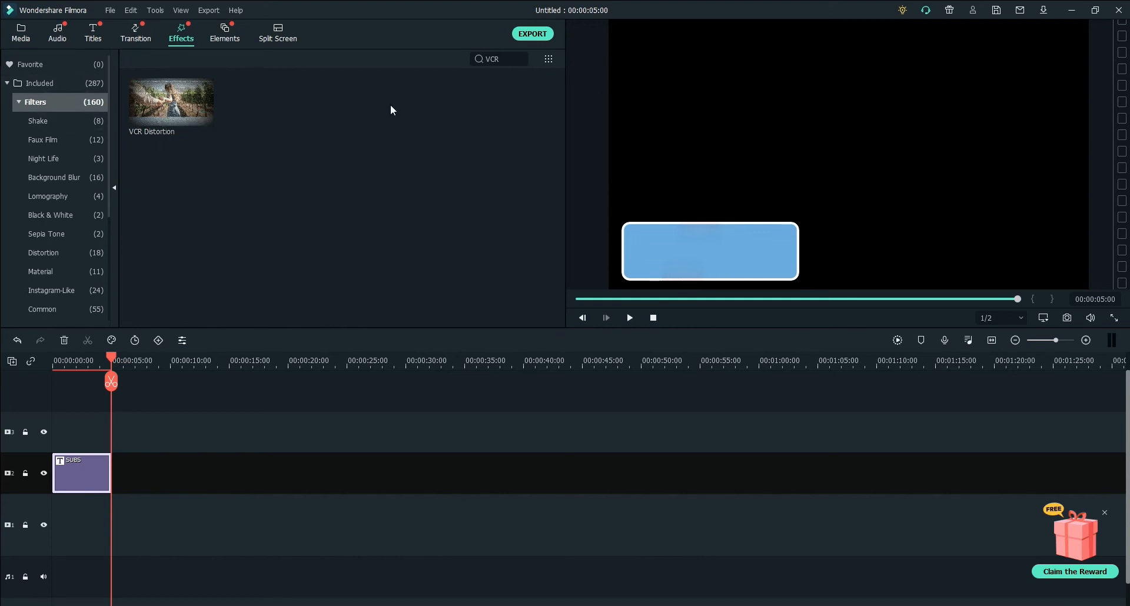
pyautogui.click(521, 59)
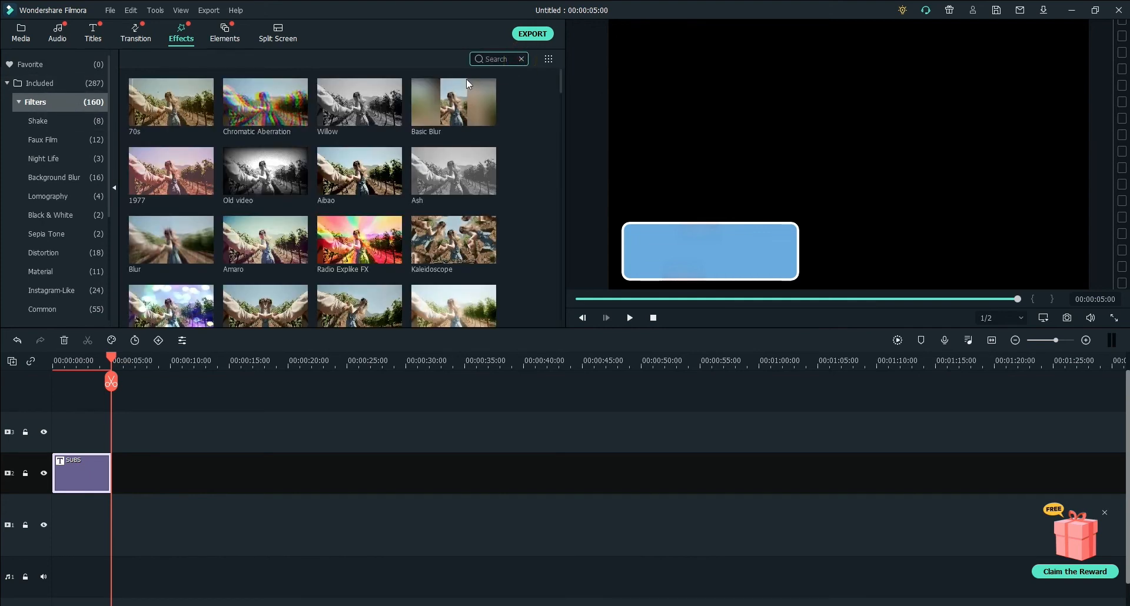
pyautogui.write('VCR')
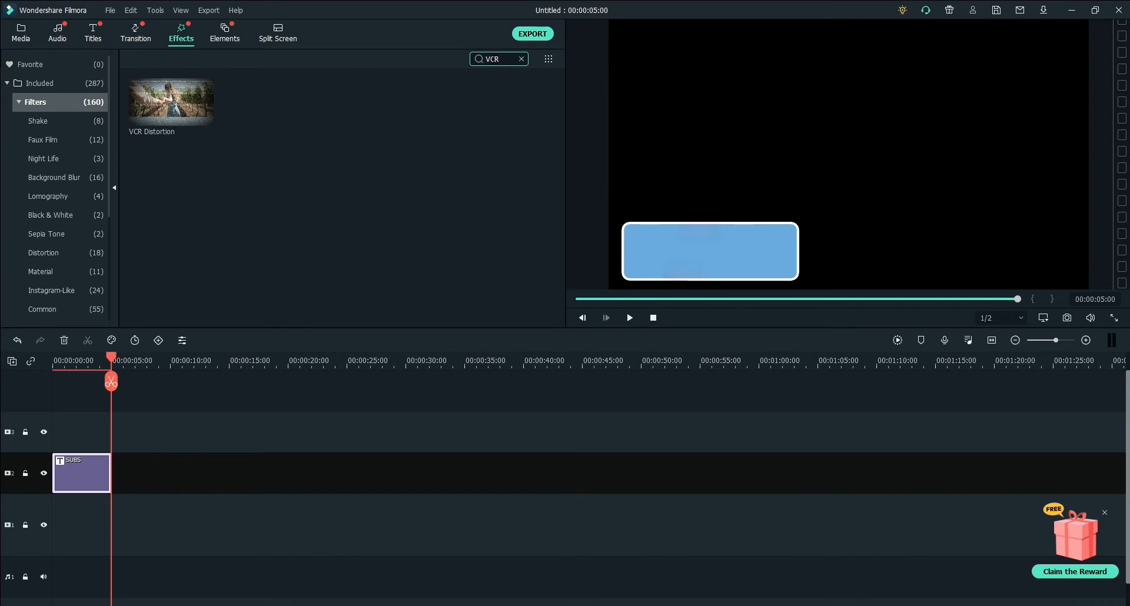
pyautogui.moveTo(182, 109); pyautogui.dragTo(51, 449)
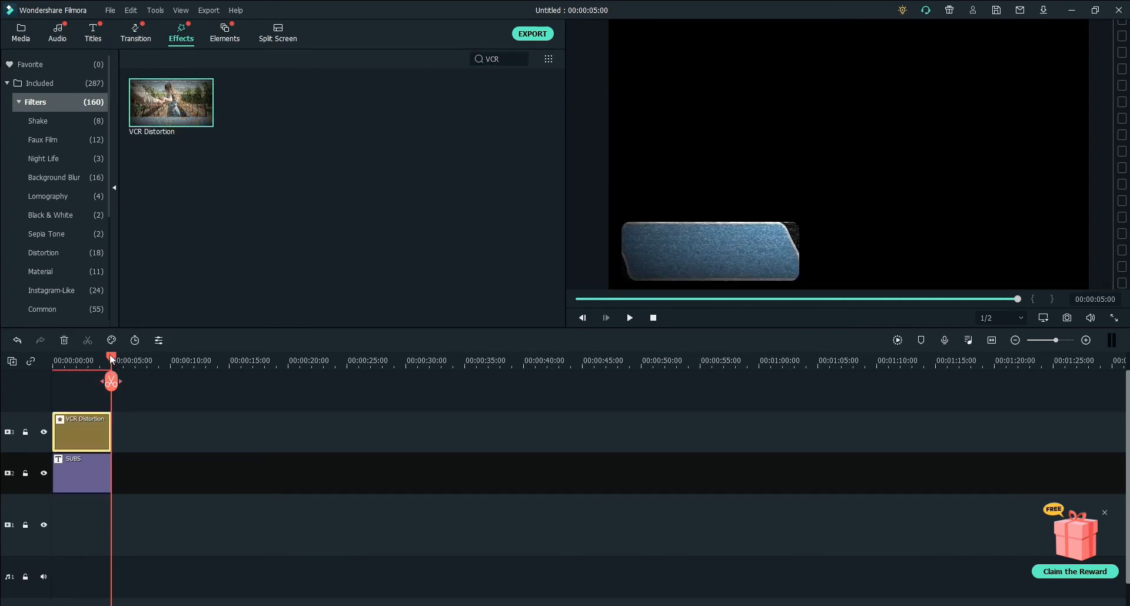
# Play the SUBS title with the VCR Distortion effect from the start of the timeline.
pyautogui.moveTo(111, 357); pyautogui.dragTo(2, 368)
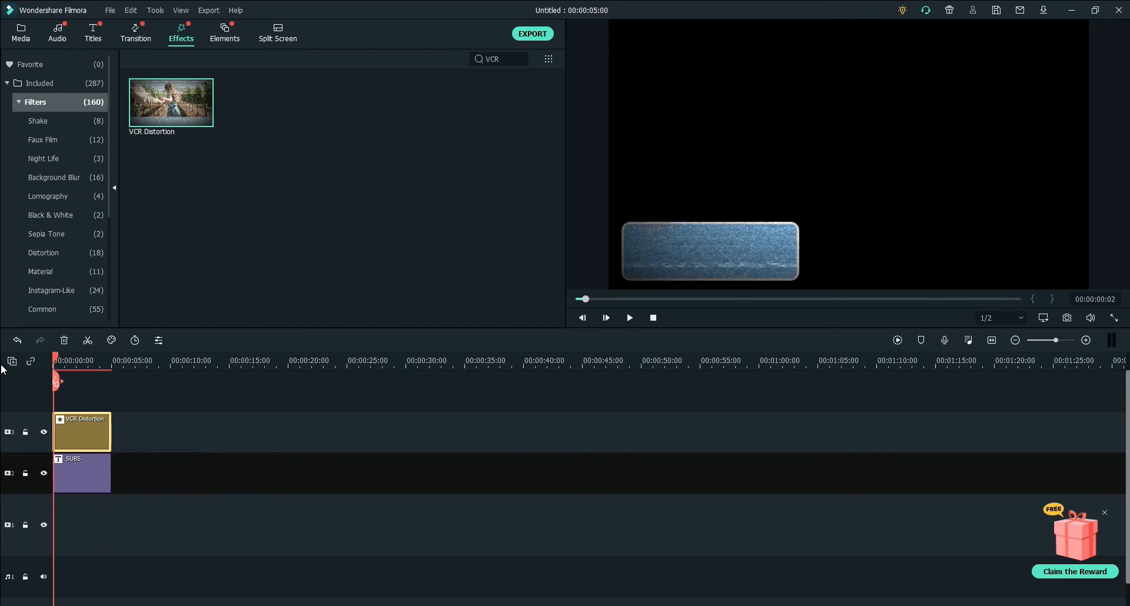
pyautogui.press('Right')
pyautogui.press('Right')
pyautogui.press('space')
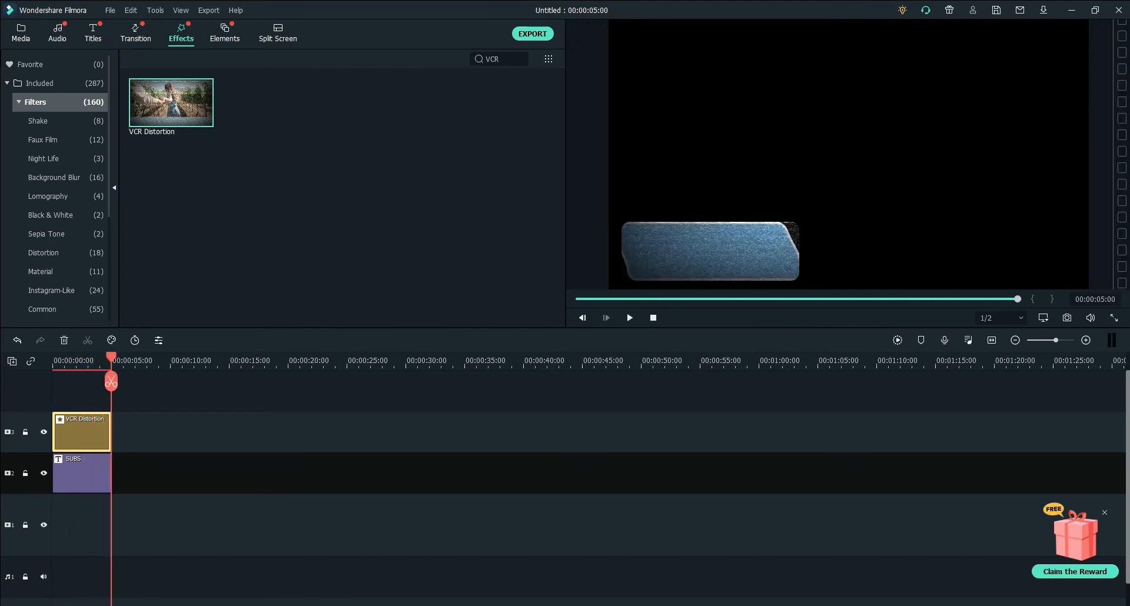
# Set the VCR Distortion effect's Alpha to 40 and play the softened result.
pyautogui.doubleClick(65, 435)
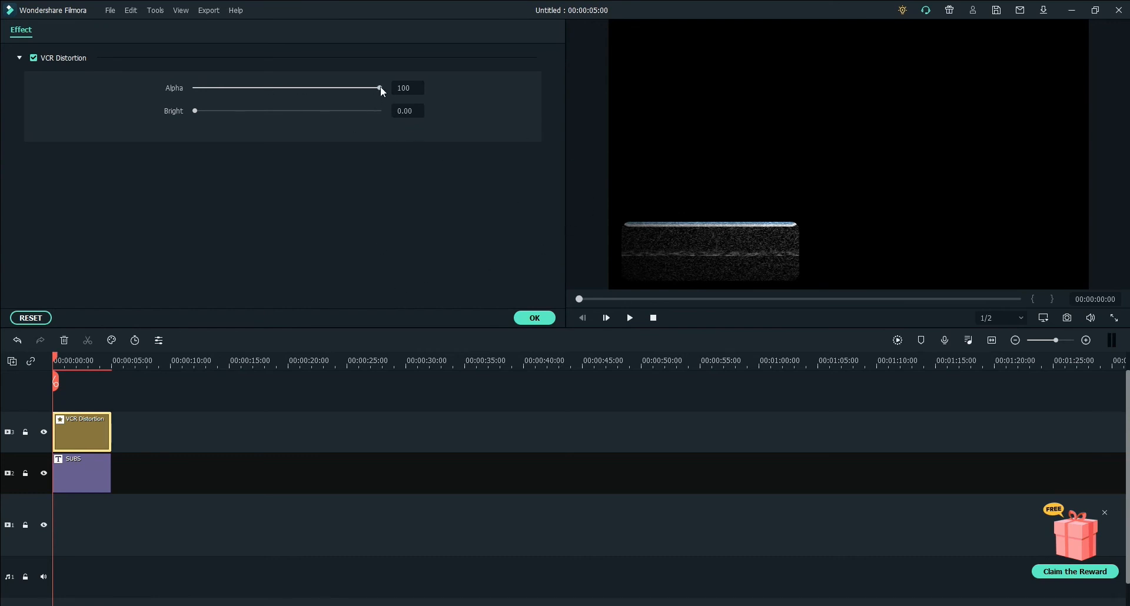
pyautogui.moveTo(380, 87); pyautogui.dragTo(285, 85)
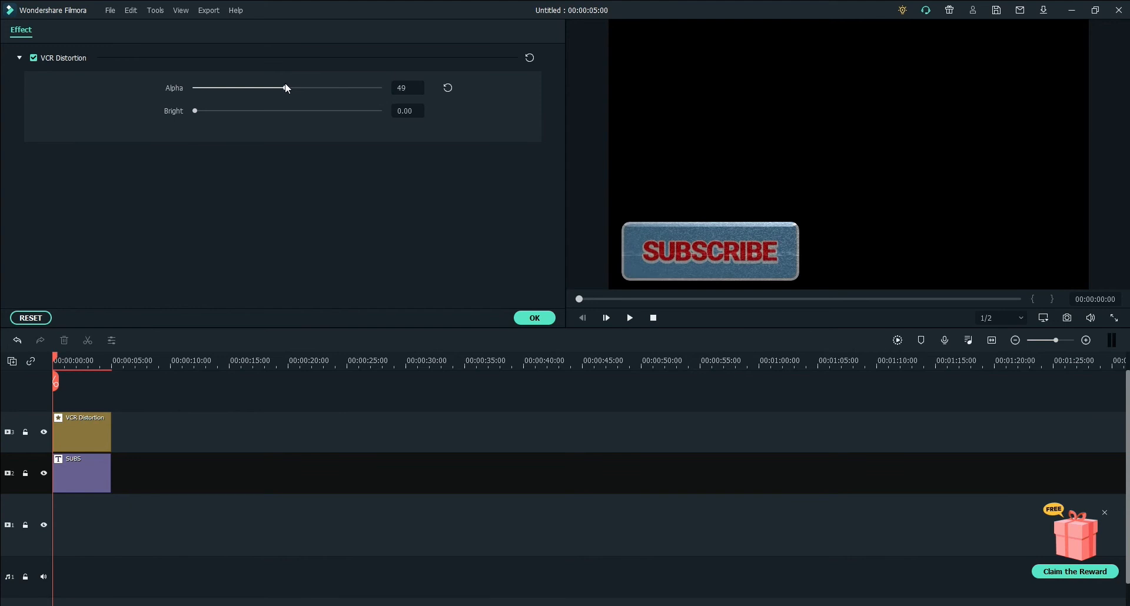
pyautogui.click(415, 90)
pyautogui.moveTo(415, 90); pyautogui.dragTo(386, 91)
pyautogui.write('40')
pyautogui.press('Return')
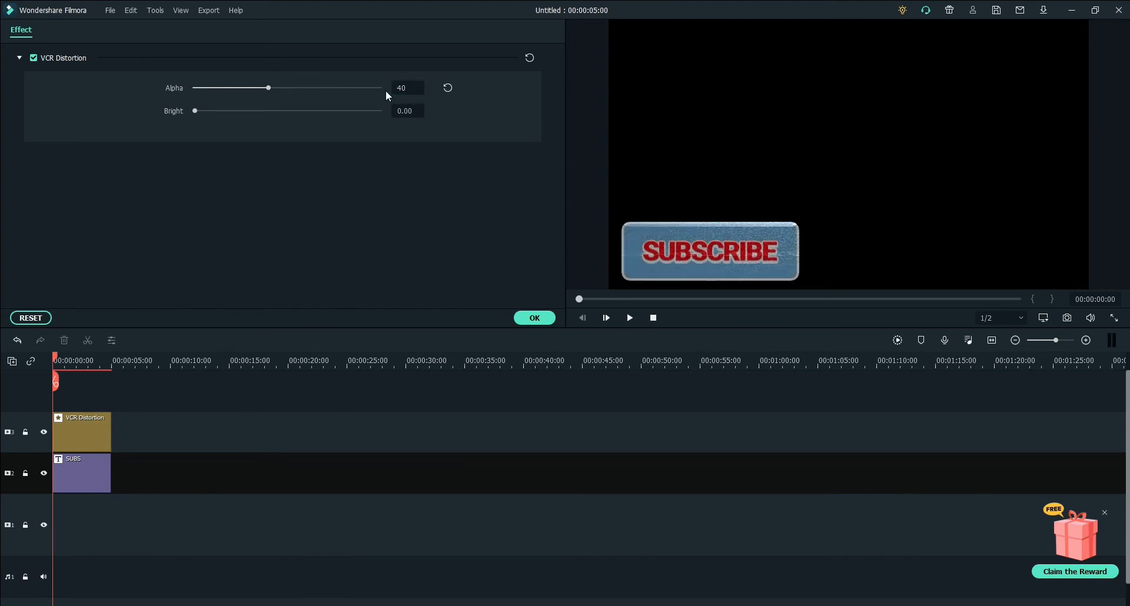
pyautogui.click(534, 318)
pyautogui.press('space')
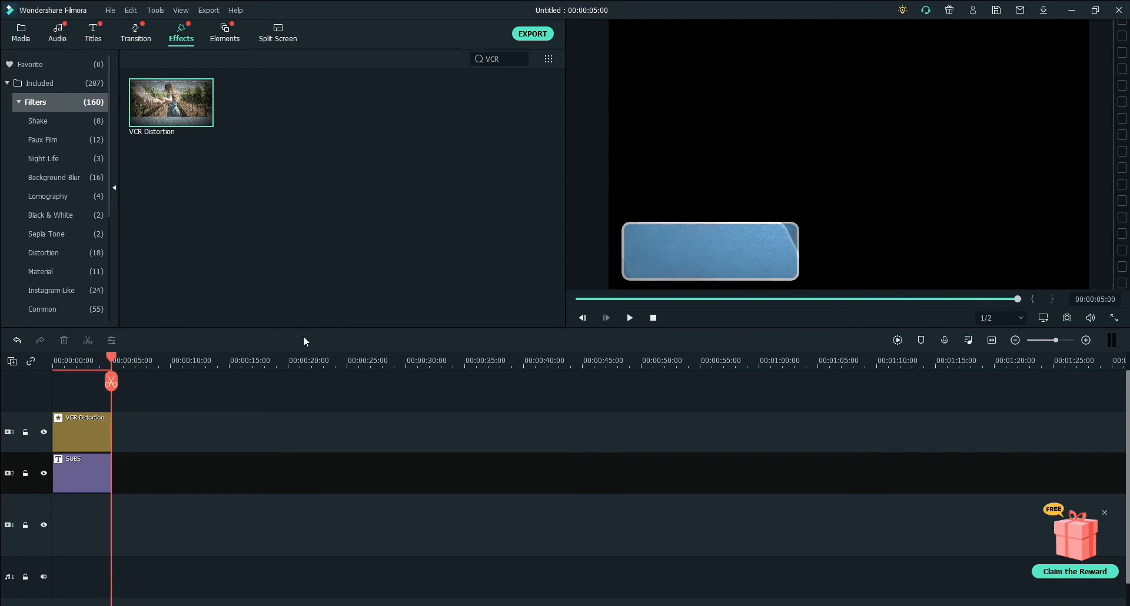
# Copy the SUBS title clip and paste the duplicate directly after it on the same track.
pyautogui.click(90, 472)
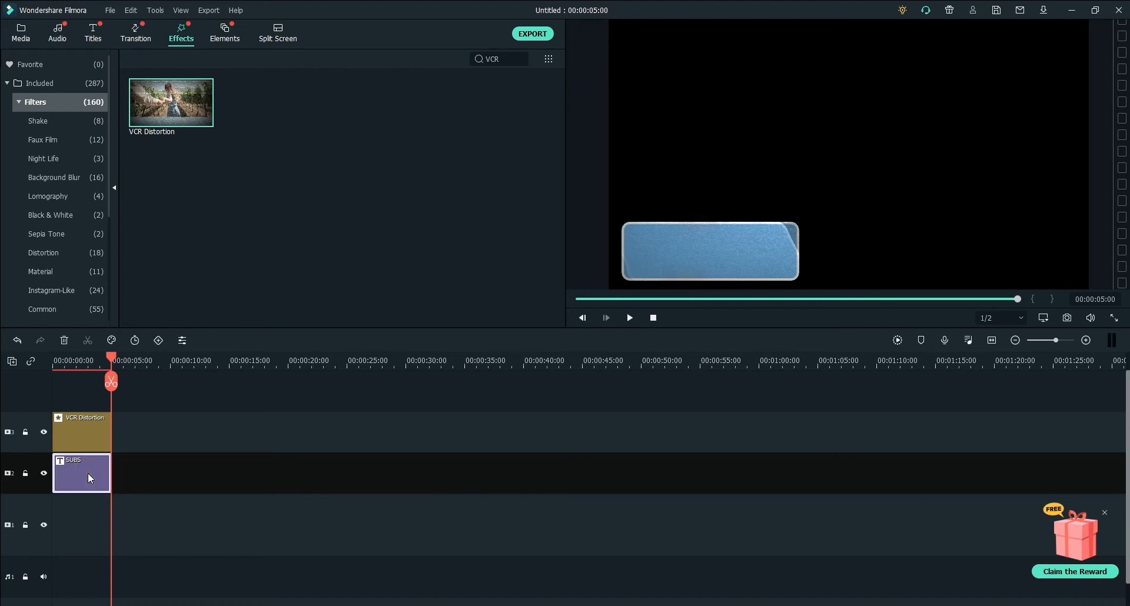
pyautogui.moveTo(88, 474); pyautogui.dragTo(86, 475)
pyautogui.rightClick(86, 478)
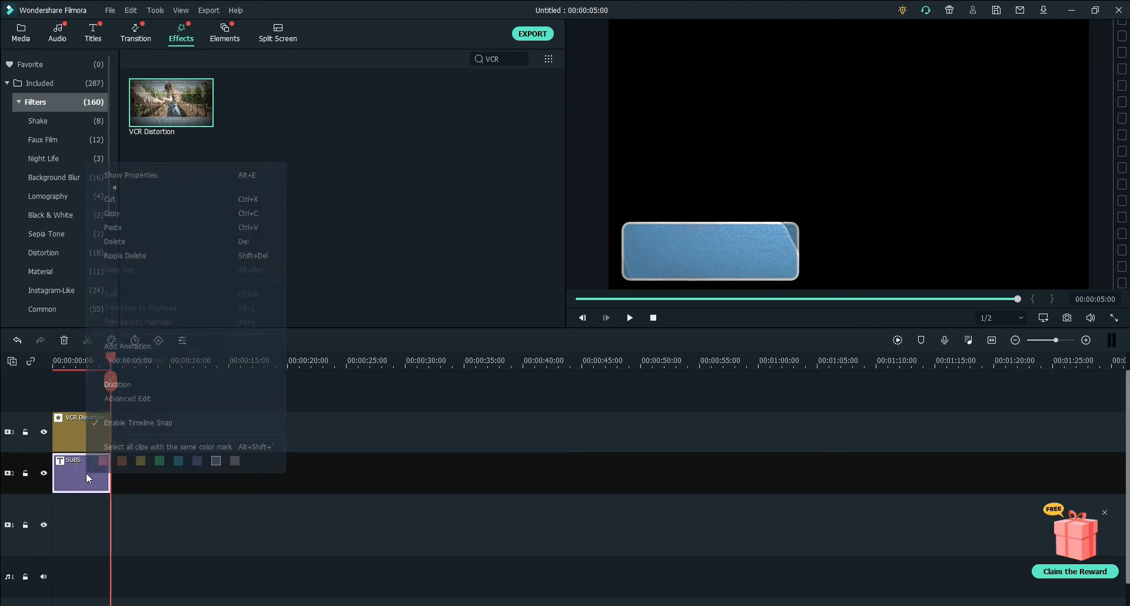
pyautogui.click(126, 218)
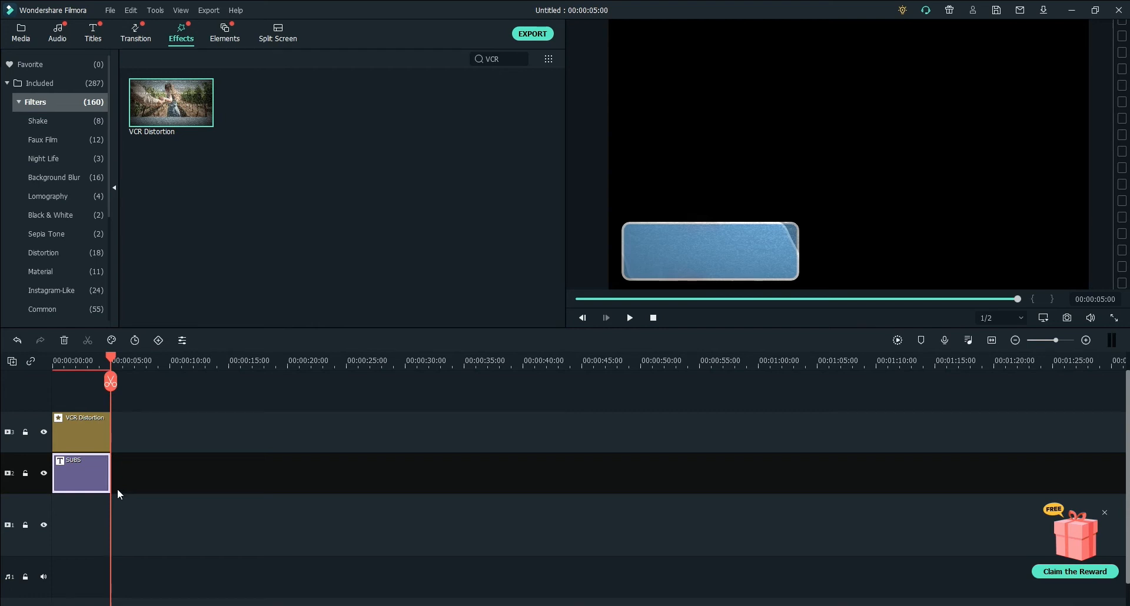
pyautogui.hotkey('ctrl', 'v')
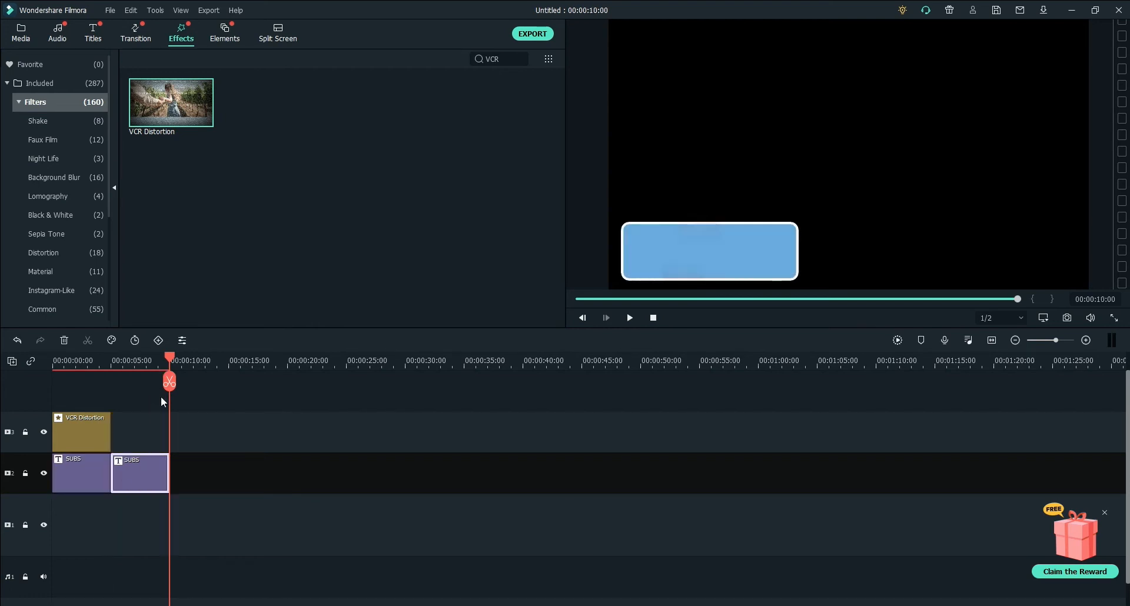
# Replace the second title clip's text with LIKE and play that clip.
pyautogui.doubleClick(138, 475)
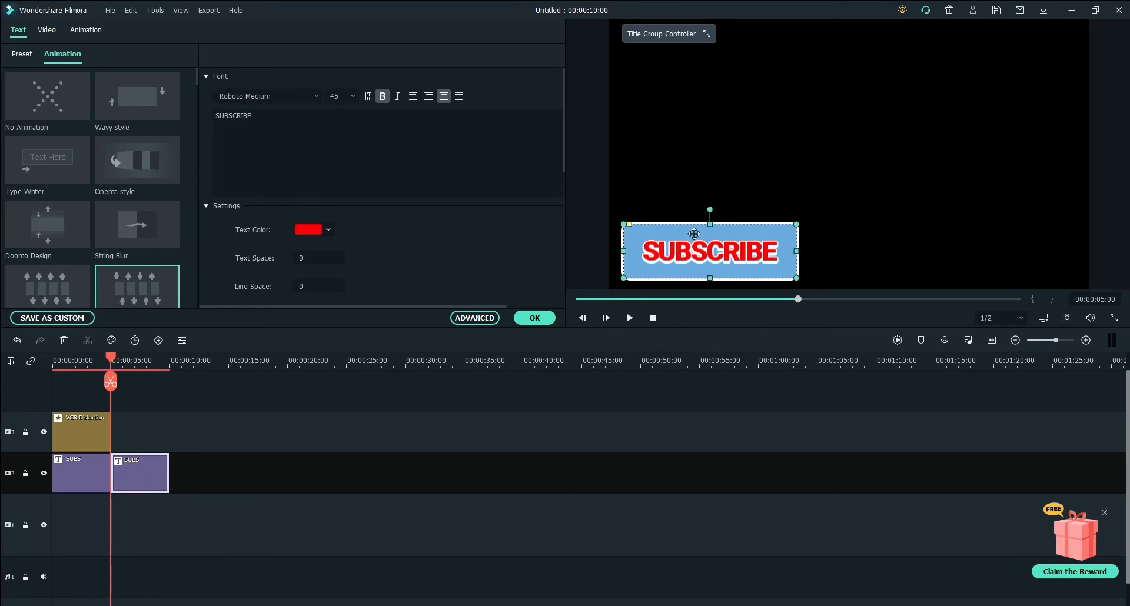
pyautogui.click(732, 252)
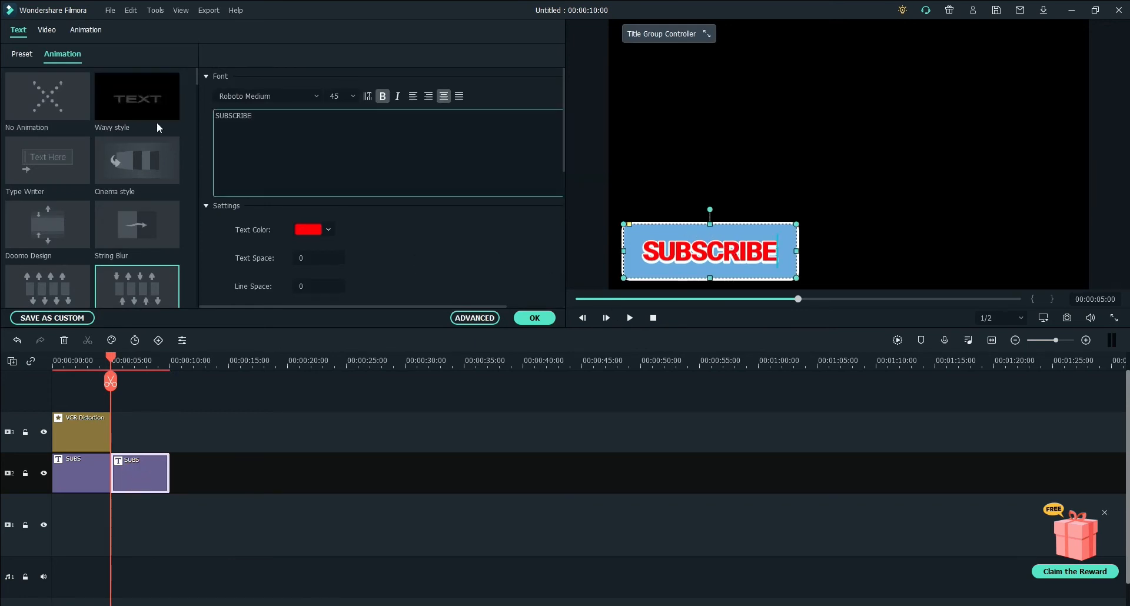
pyautogui.moveTo(268, 115); pyautogui.dragTo(216, 114)
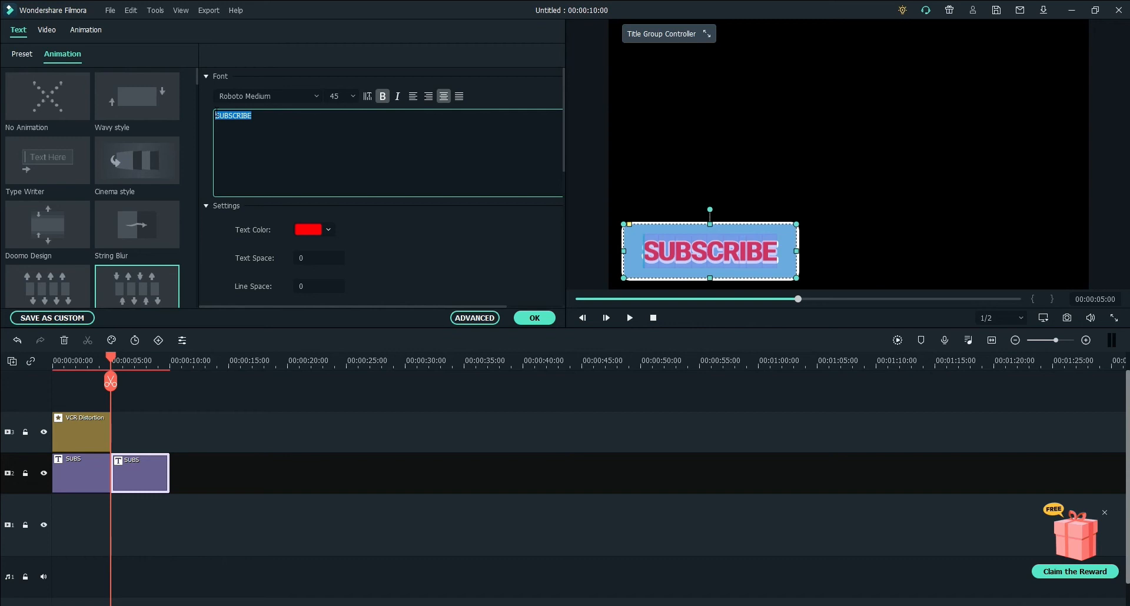
pyautogui.write('LIKE')
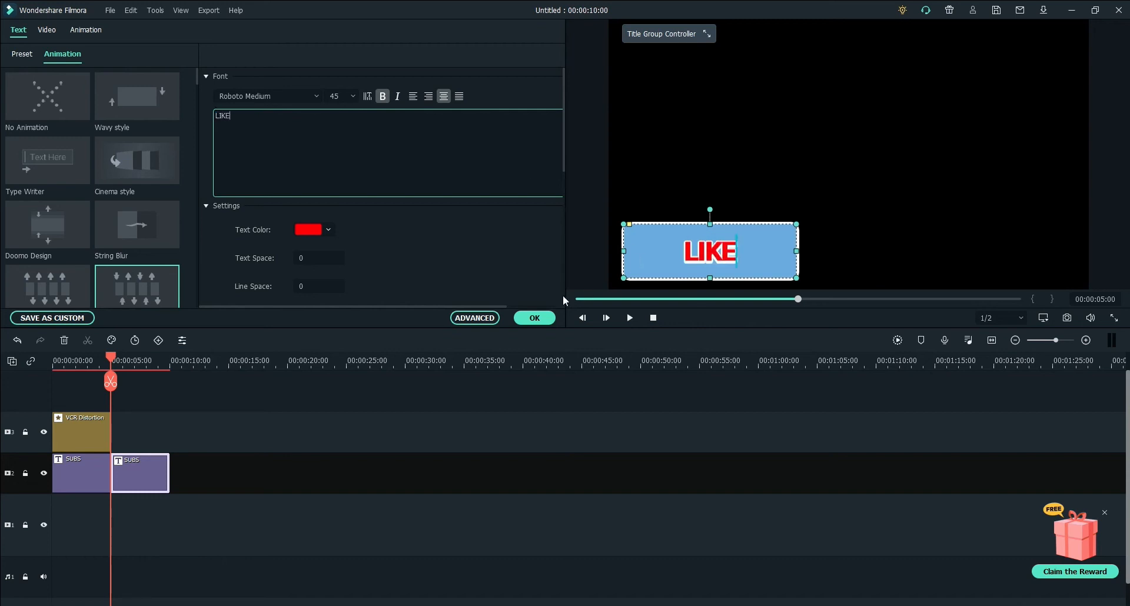
pyautogui.click(530, 319)
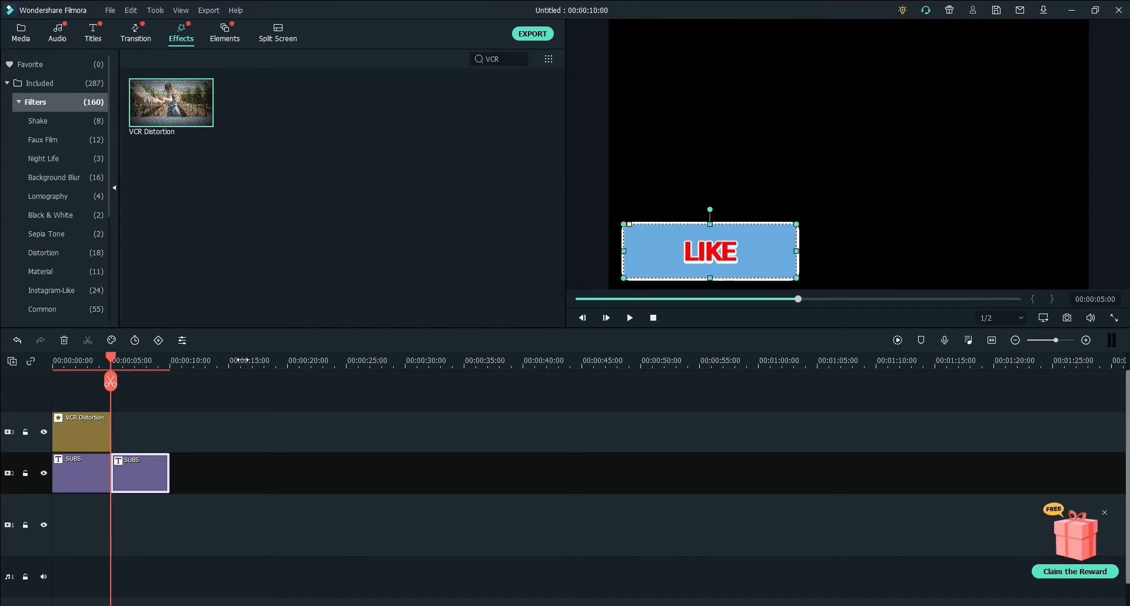
pyautogui.press('space')
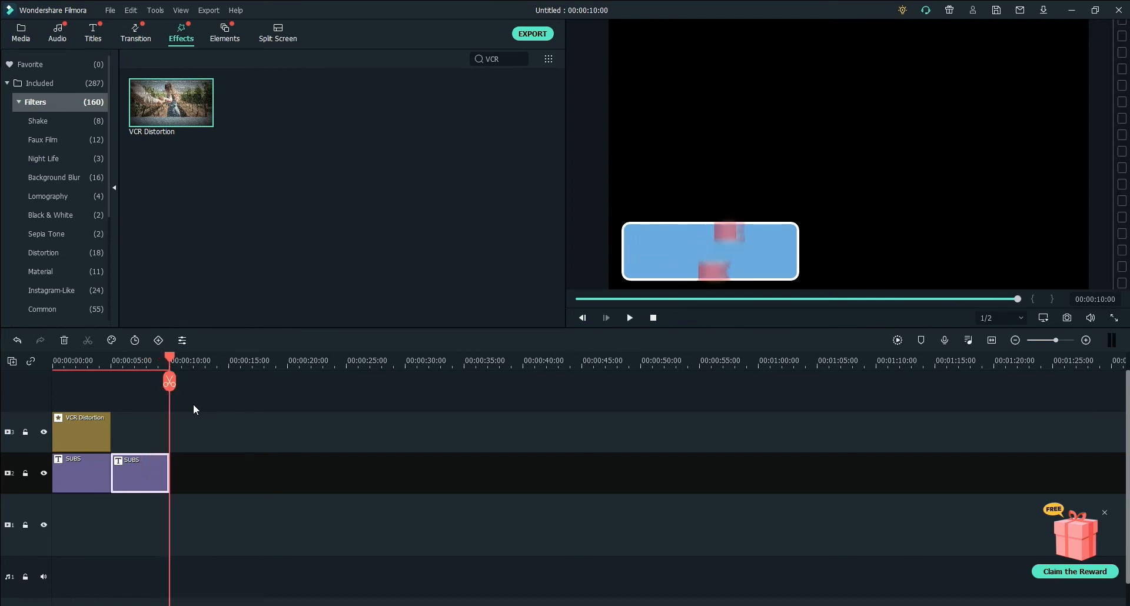
# Paste a third SUBS title at the end of the sequence and replace its text with SHARE.
pyautogui.hotkey('ctrl', 'v')
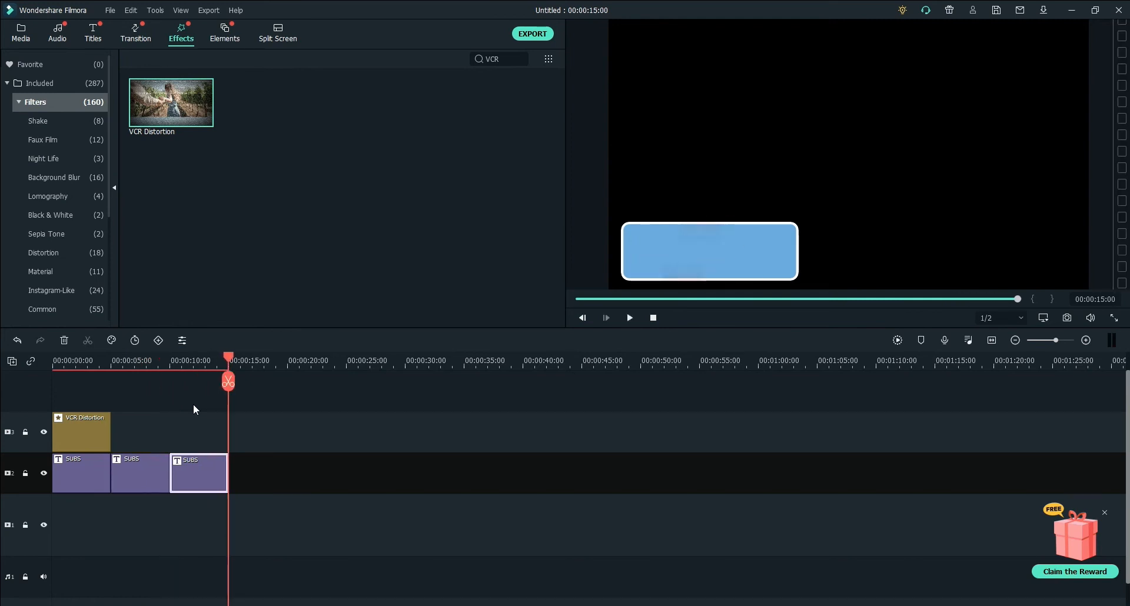
pyautogui.doubleClick(192, 468)
pyautogui.click(270, 122)
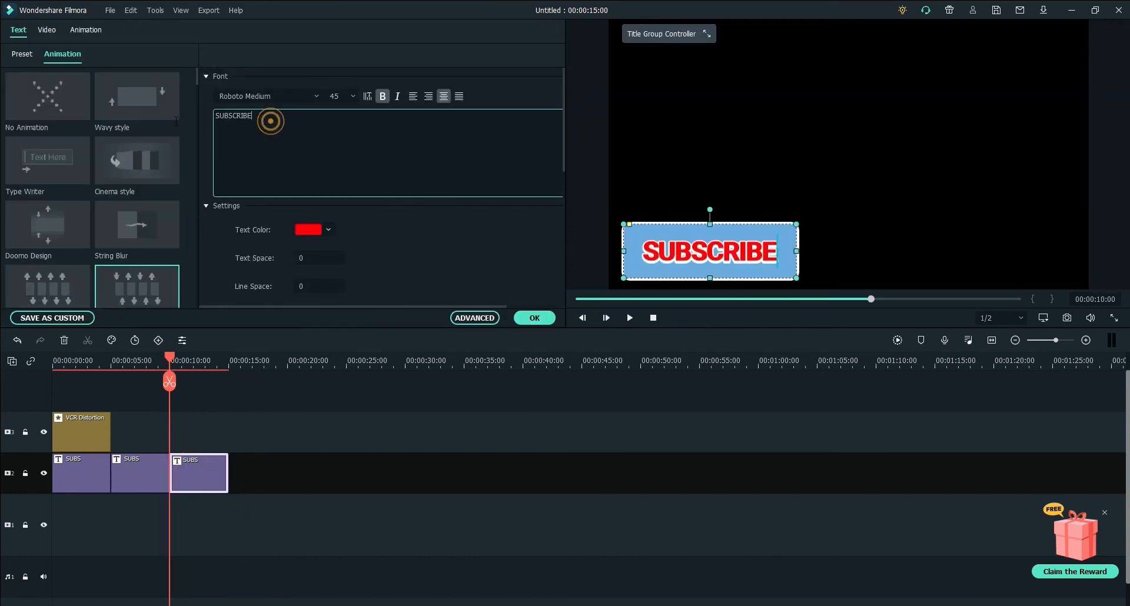
pyautogui.click(763, 259)
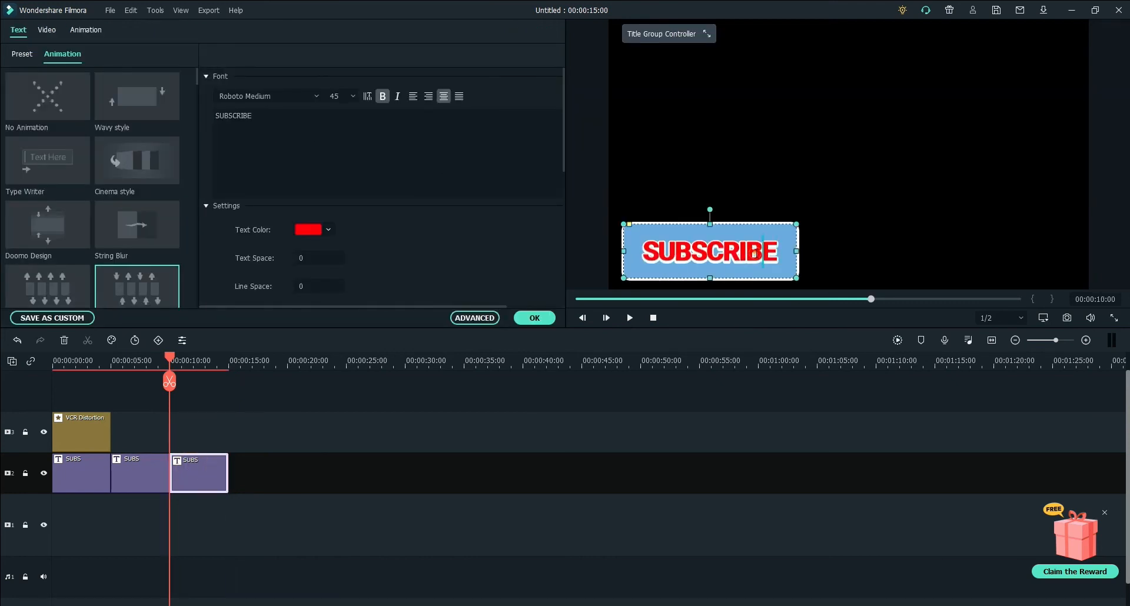
pyautogui.moveTo(779, 253); pyautogui.dragTo(639, 253)
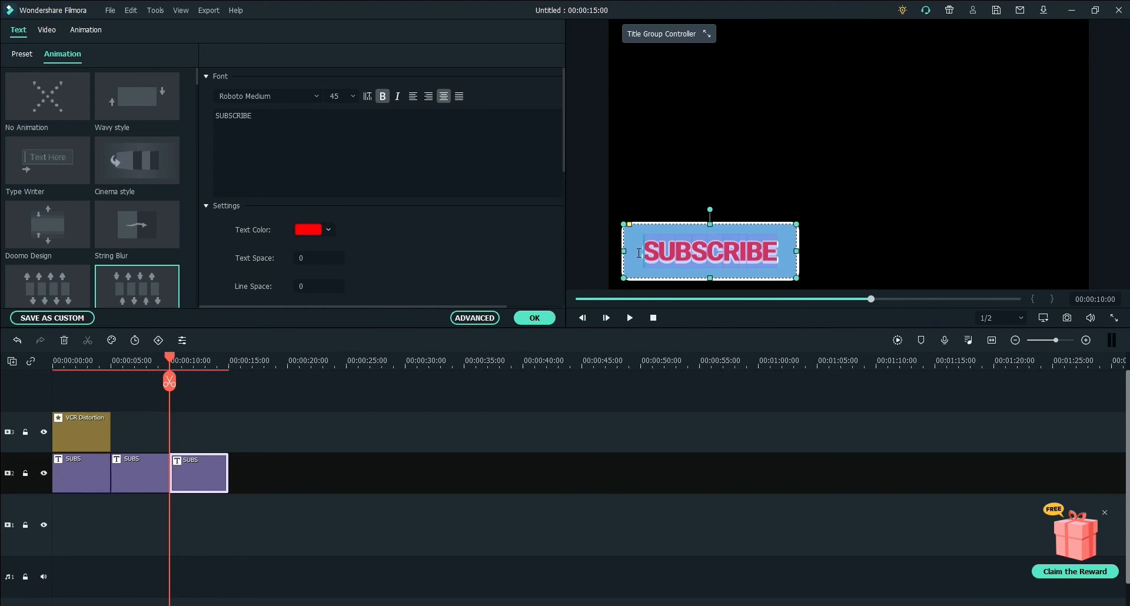
pyautogui.write('SHARE')
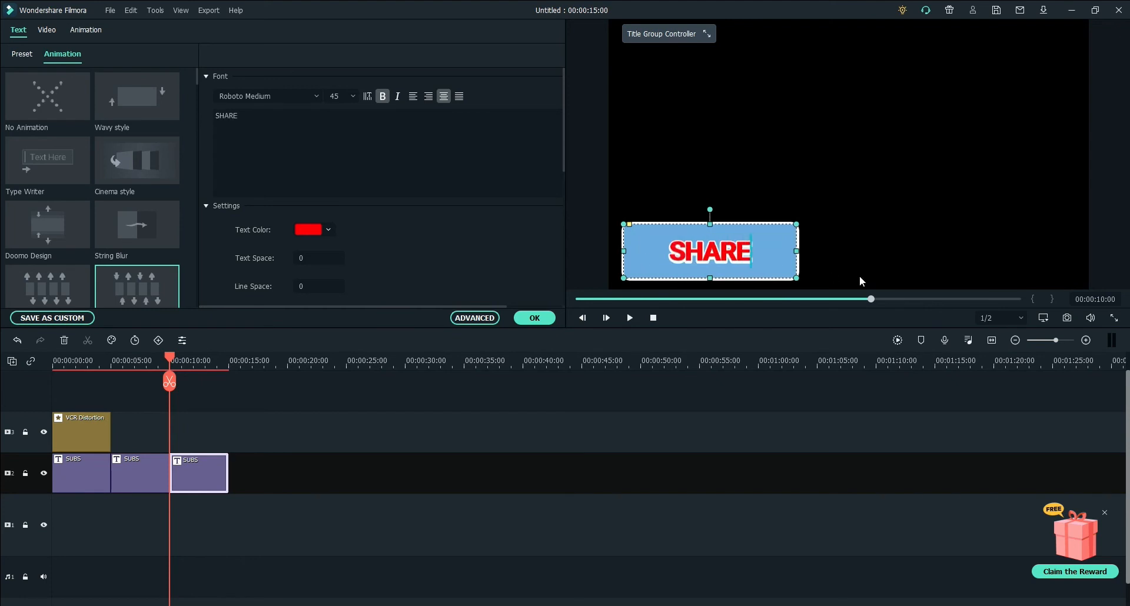
pyautogui.click(271, 125)
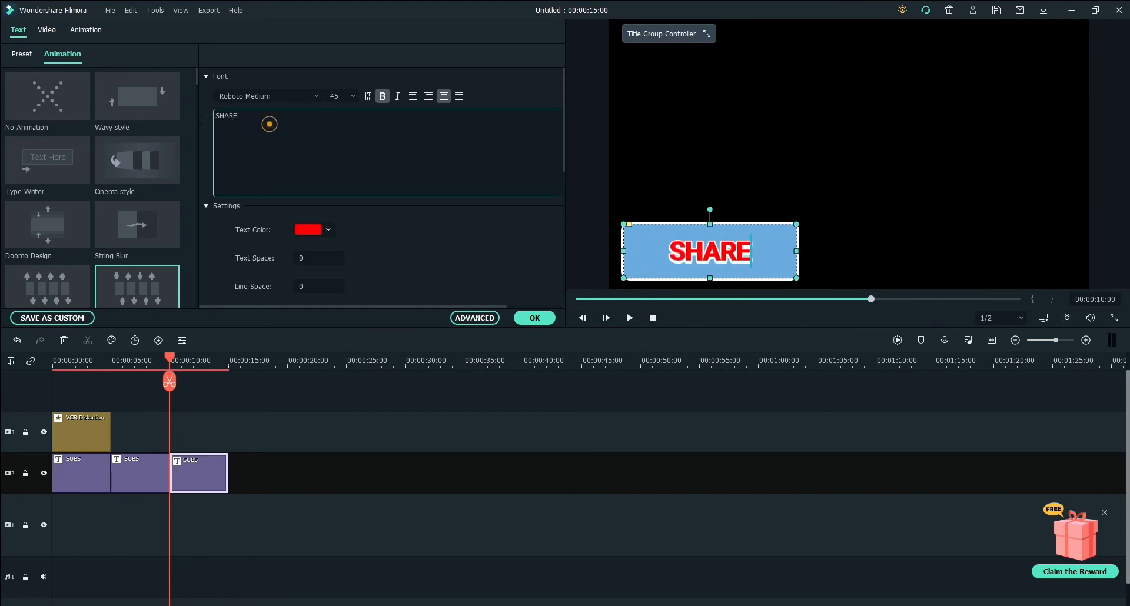
pyautogui.click(537, 318)
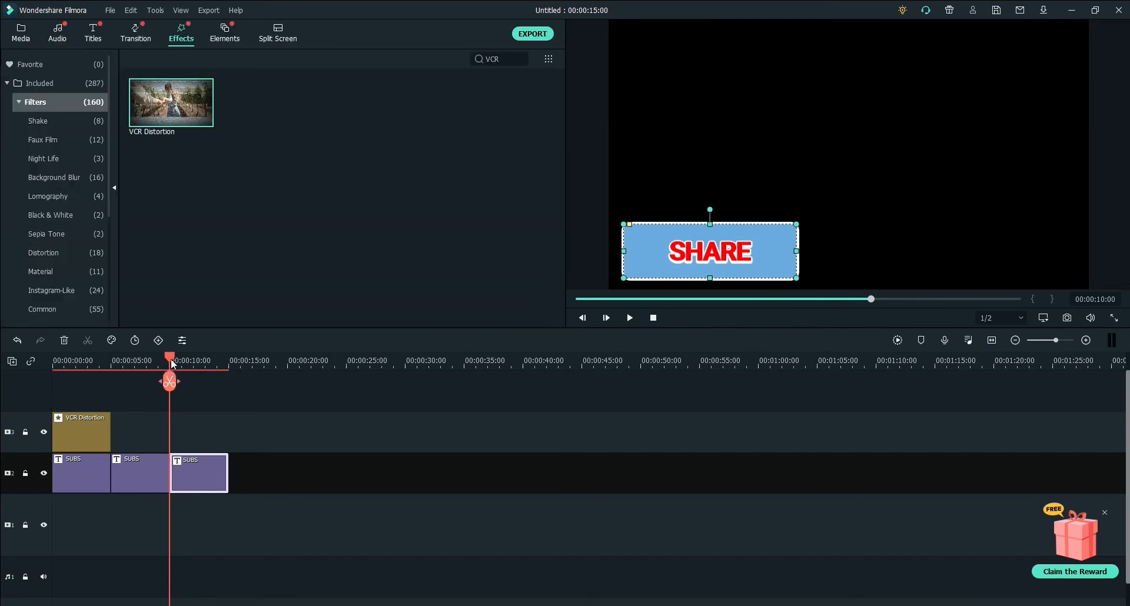
# Extend the VCR Distortion effect to the end of the third title and play the sequence from the start.
pyautogui.moveTo(171, 358); pyautogui.dragTo(54, 361)
pyautogui.click(93, 435)
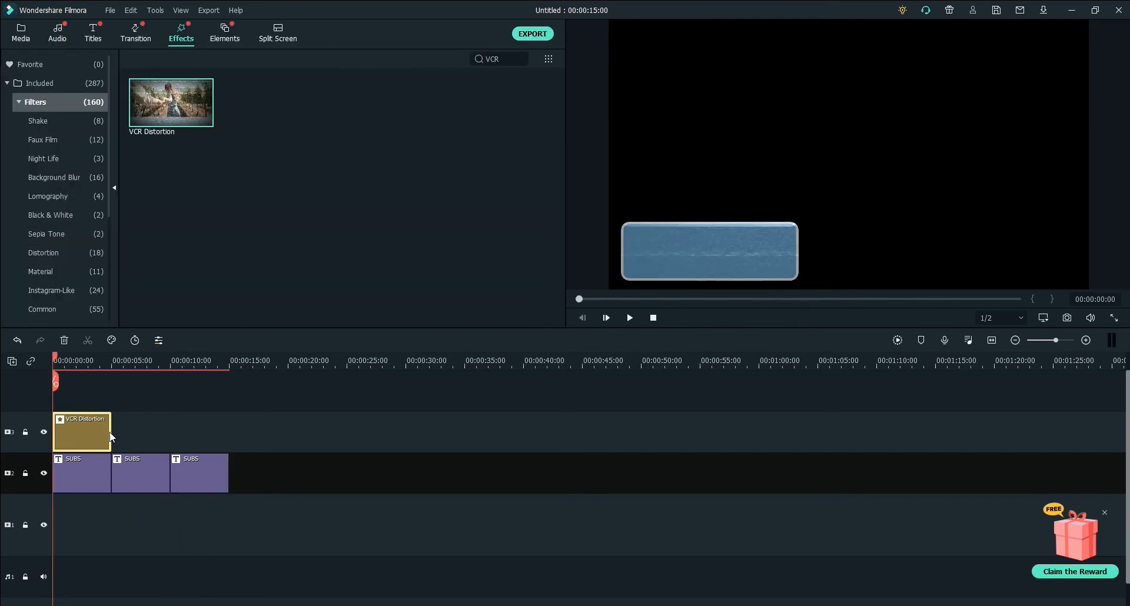
pyautogui.moveTo(111, 435); pyautogui.dragTo(227, 449)
pyautogui.press('space')
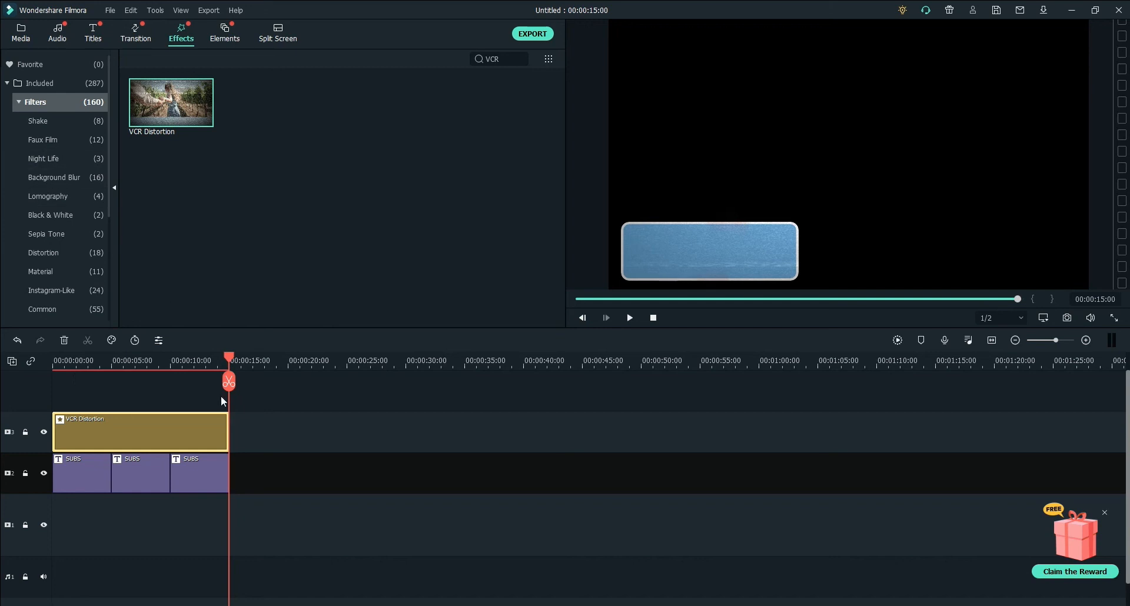
# Export the sequence to the computer as an MP4 video named SUBSFINAL.
pyautogui.click(533, 34)
pyautogui.click(605, 183)
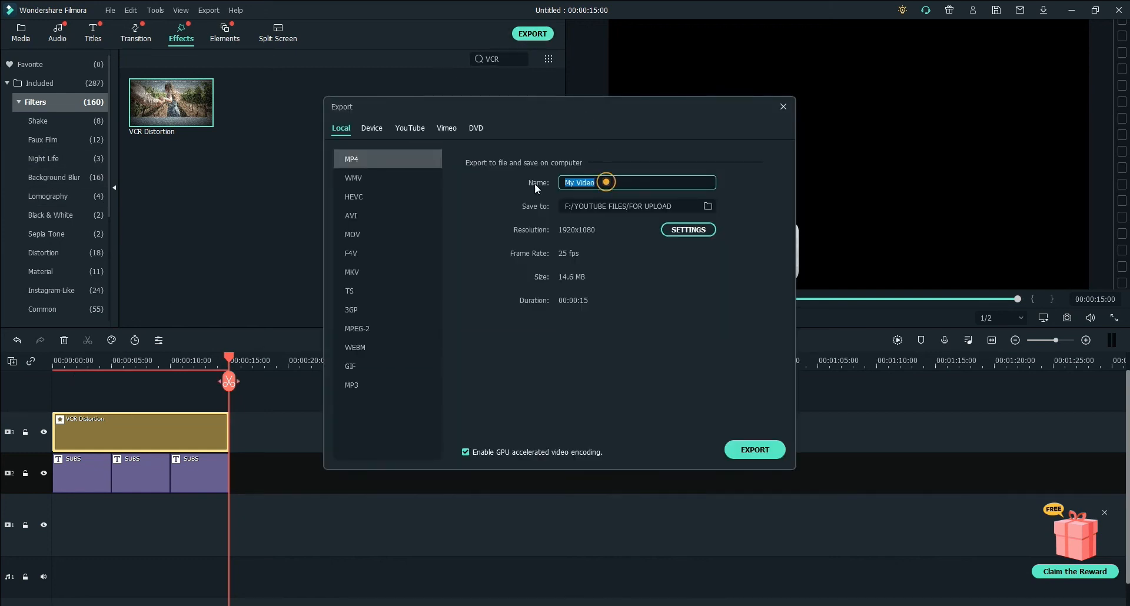
pyautogui.write('SUBSFINAL')
pyautogui.click(748, 449)
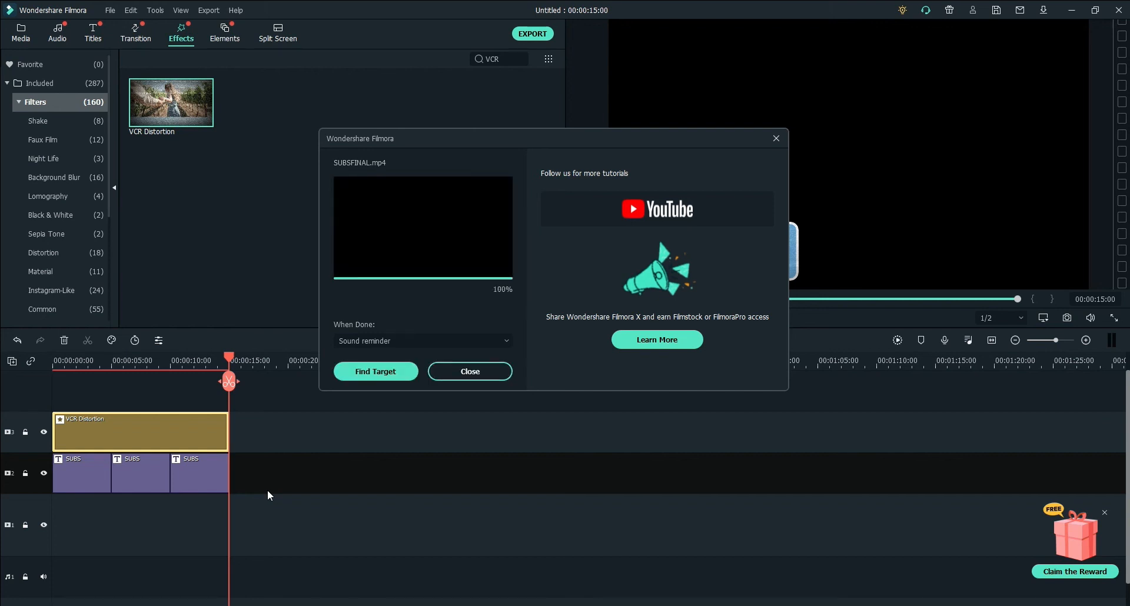
# Locate the exported SUBSFINAL video, add it to the timeline after the titles, and move it onto the VCR Distortion effect's track.
pyautogui.click(394, 372)
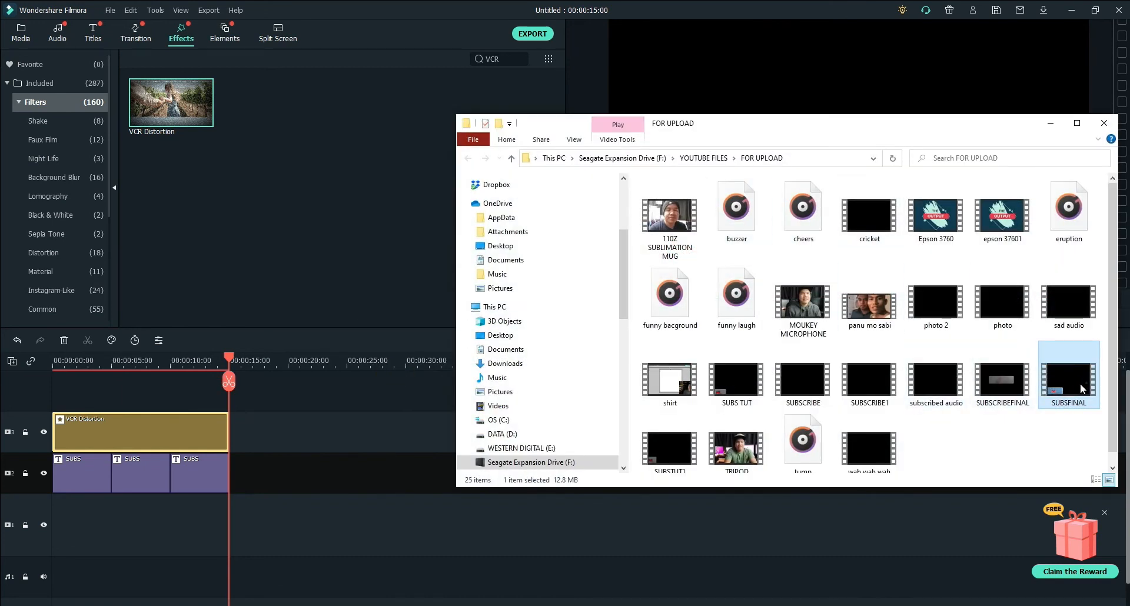
pyautogui.moveTo(1078, 383); pyautogui.dragTo(405, 541)
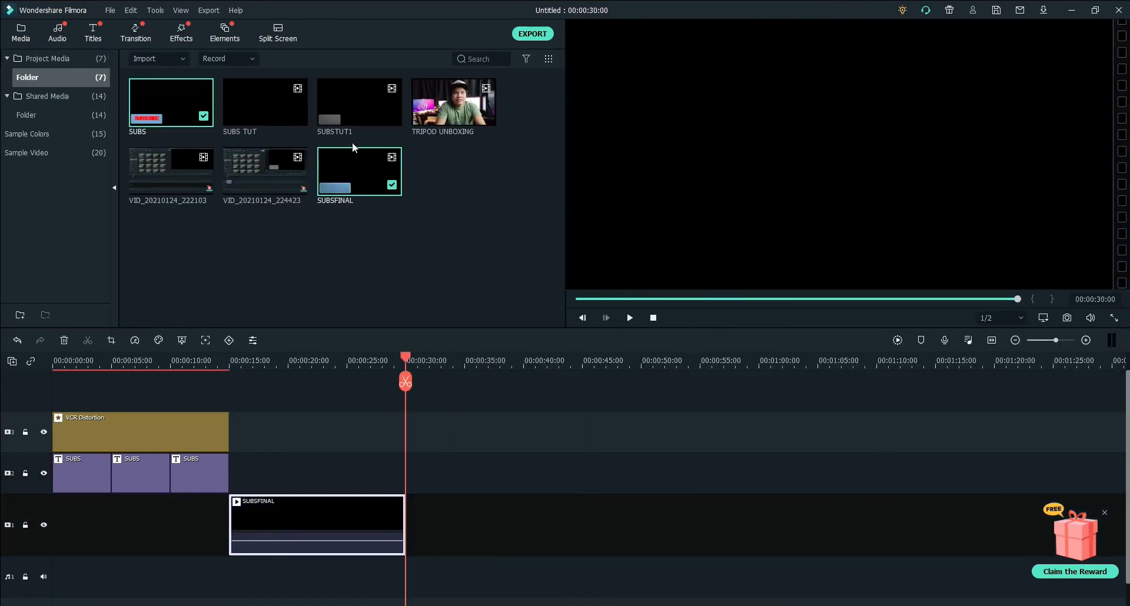
pyautogui.moveTo(316, 513); pyautogui.dragTo(361, 426)
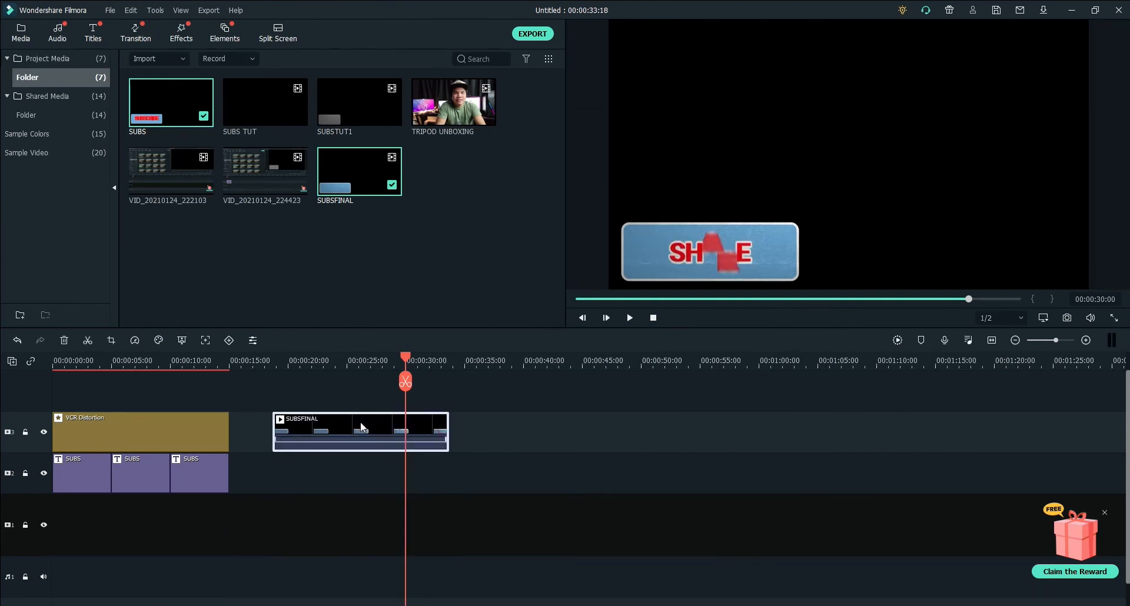
# Place the TRIPOD UNBOXING video on the track below SUBSFINAL, aligned with its start, and move the playhead near the start of both clips.
pyautogui.moveTo(456, 116); pyautogui.dragTo(282, 497)
pyautogui.moveTo(405, 356); pyautogui.dragTo(282, 378)
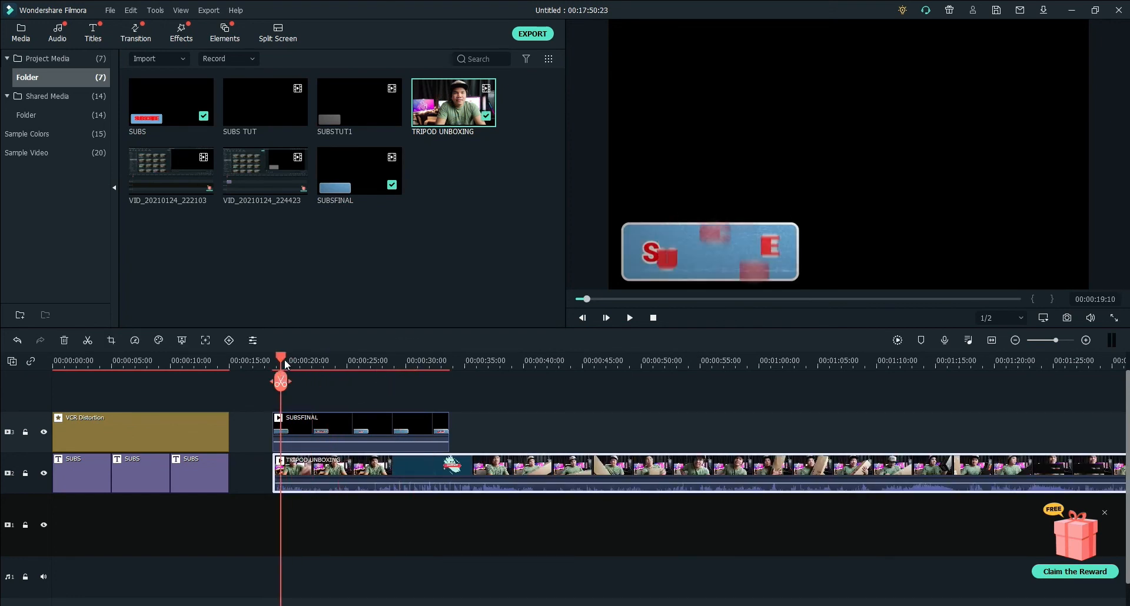
pyautogui.click(334, 360)
pyautogui.moveTo(354, 369); pyautogui.dragTo(280, 387)
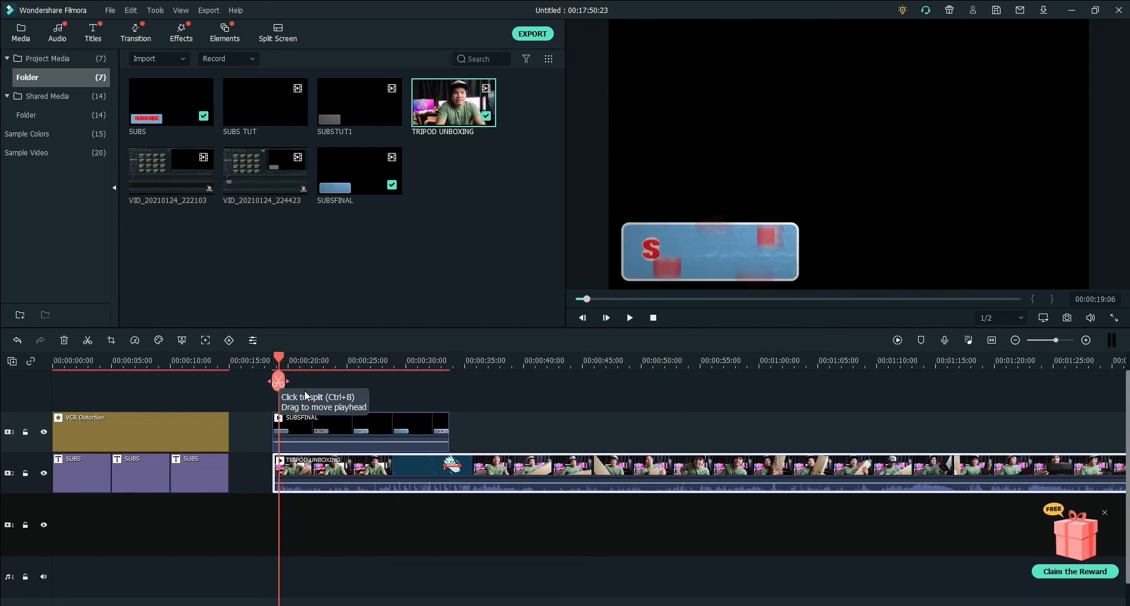
# Apply Chroma Key to the SUBSFINAL clip, sampling its black background as the key color, and play the overlay from its start.
pyautogui.doubleClick(345, 422)
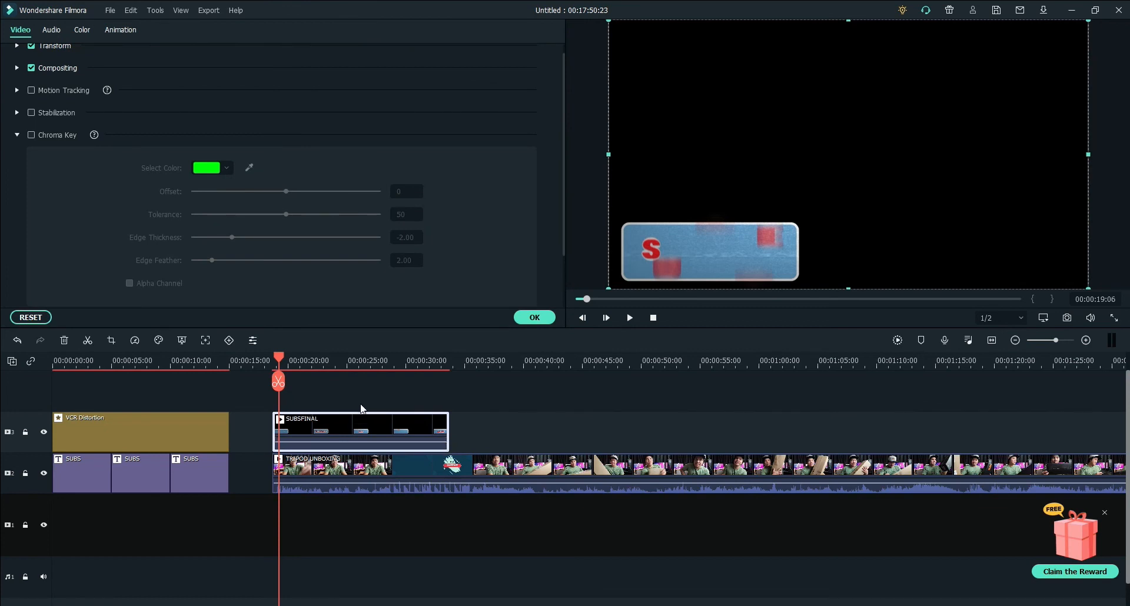
pyautogui.click(31, 135)
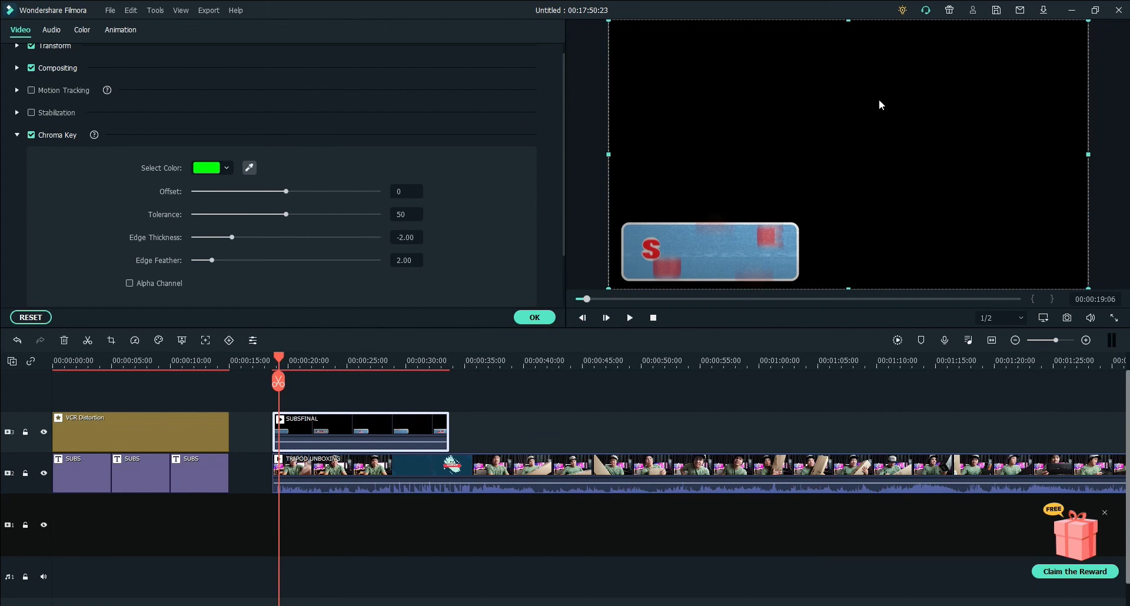
pyautogui.click(249, 169)
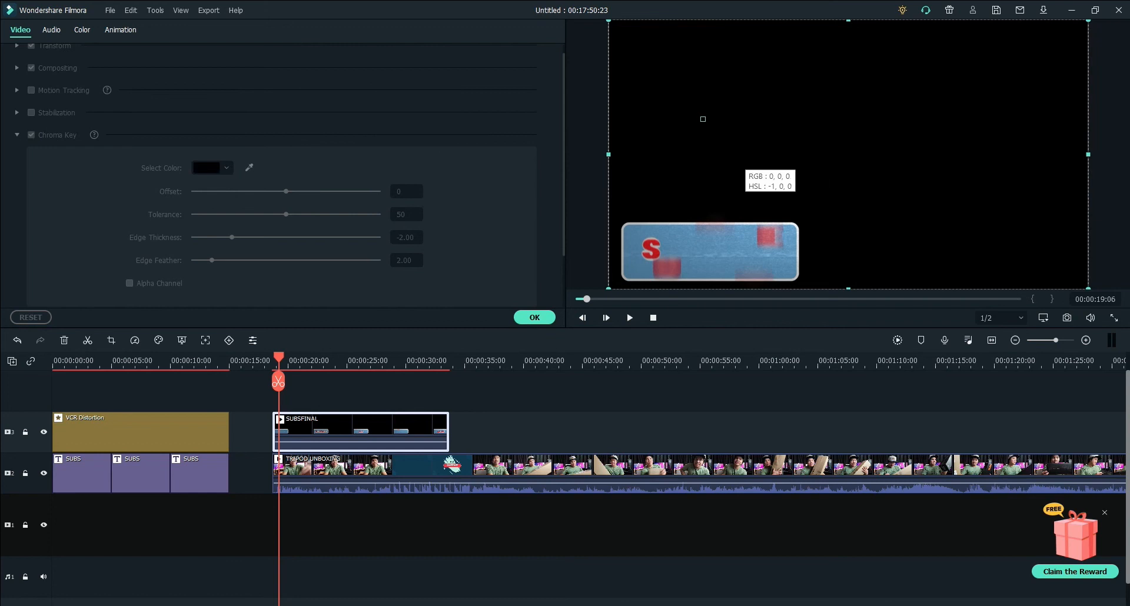
pyautogui.click(664, 147)
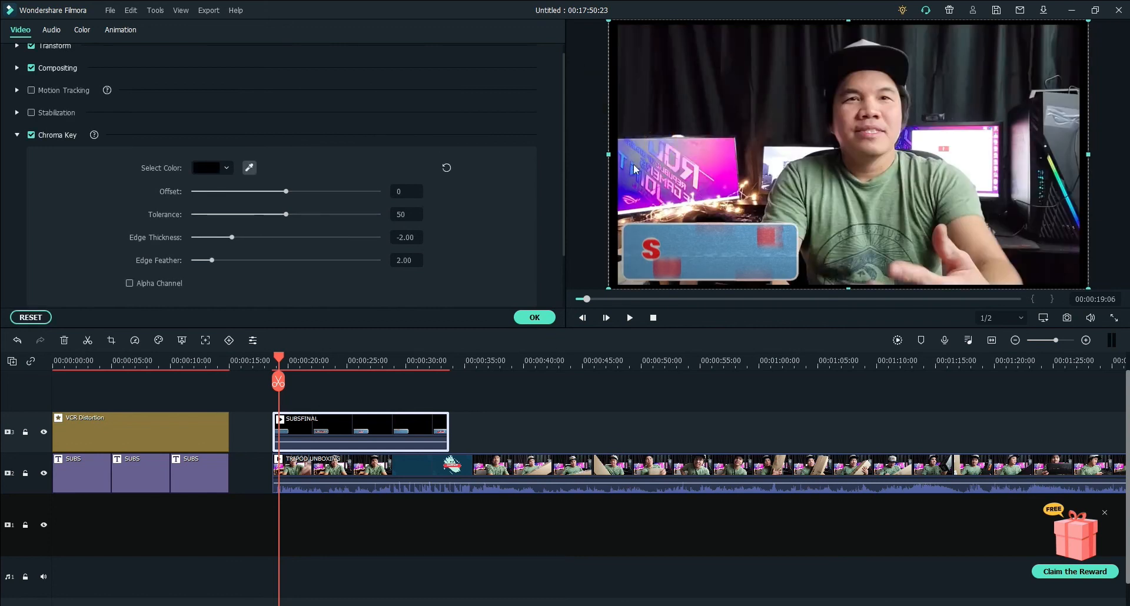
pyautogui.click(534, 317)
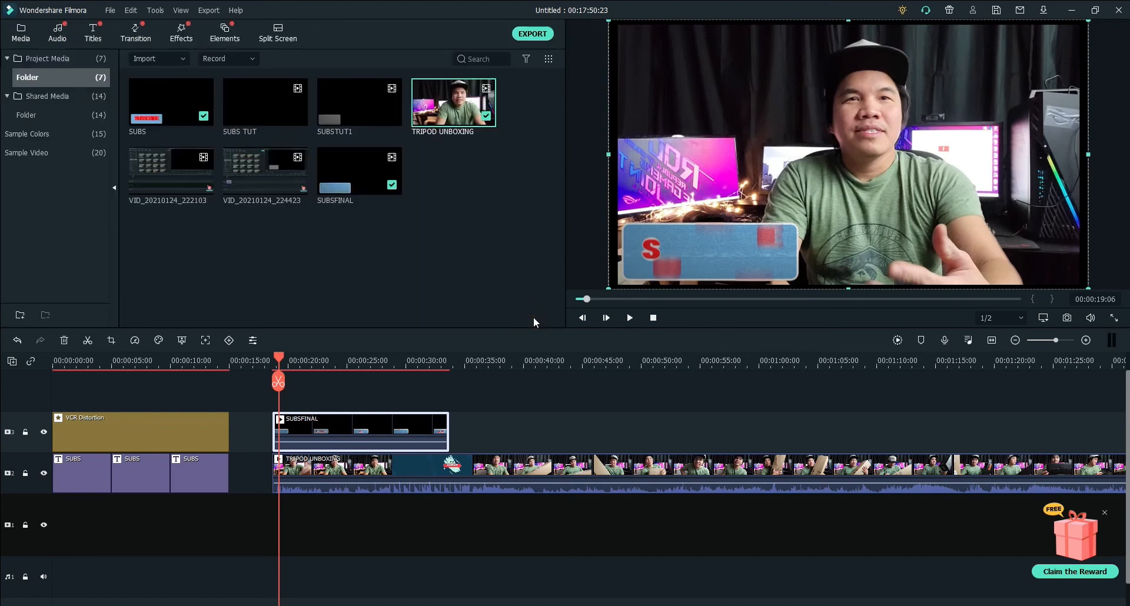
pyautogui.moveTo(280, 361); pyautogui.dragTo(273, 360)
pyautogui.press('space')
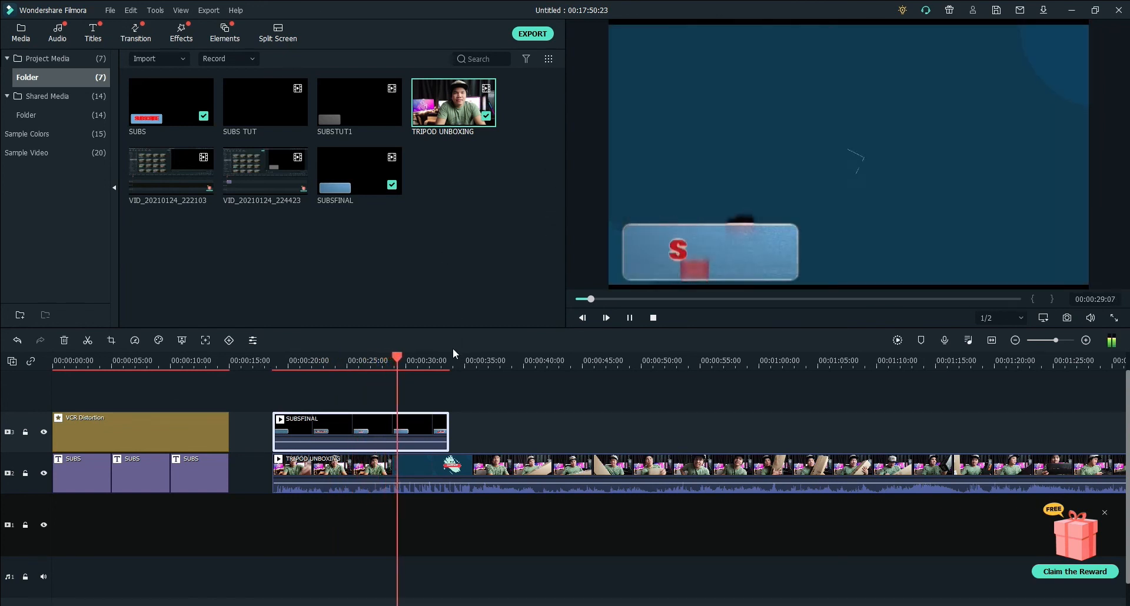
# Move SUBSFINAL along its track to start at about 35 seconds, right after the unboxing video's blue intro, and preview the overlay through SHARE.
pyautogui.moveTo(380, 426); pyautogui.dragTo(564, 436)
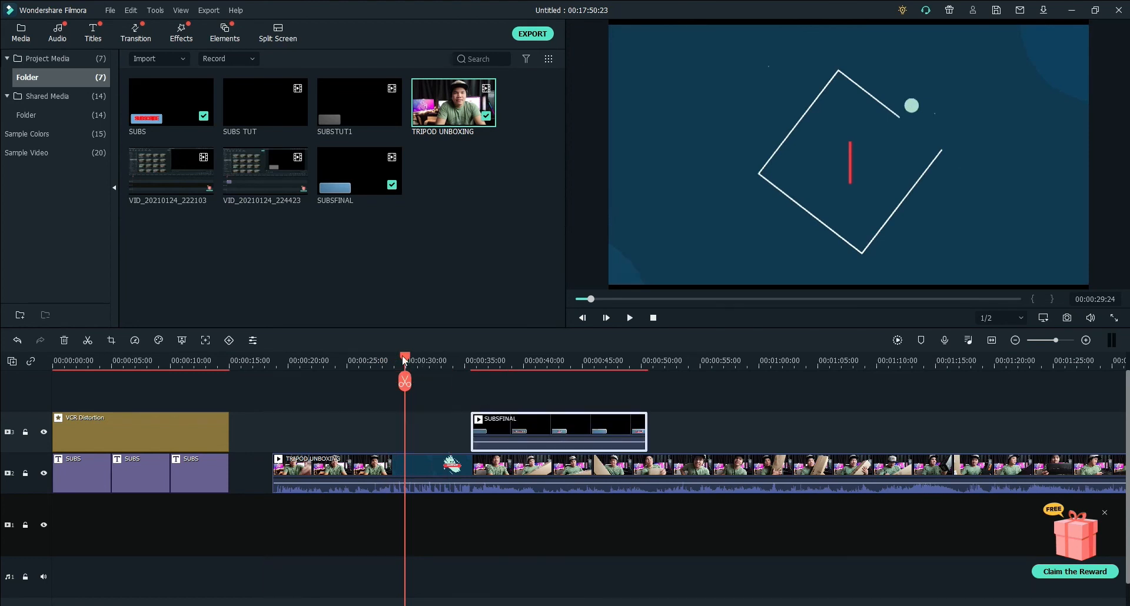
pyautogui.click(462, 366)
pyautogui.press('space')
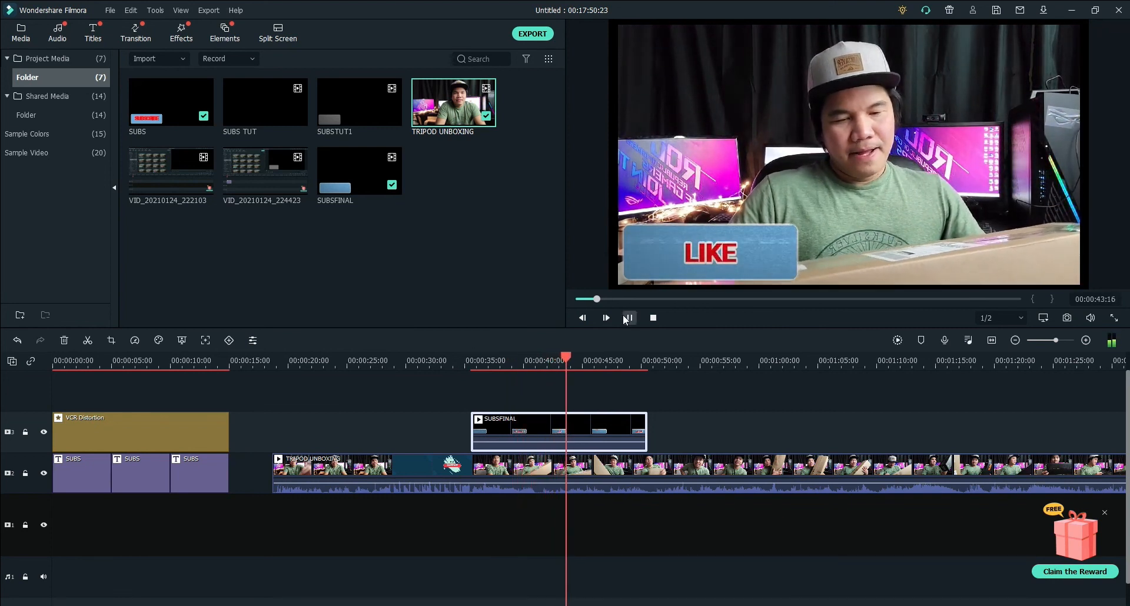
pyautogui.click(655, 320)
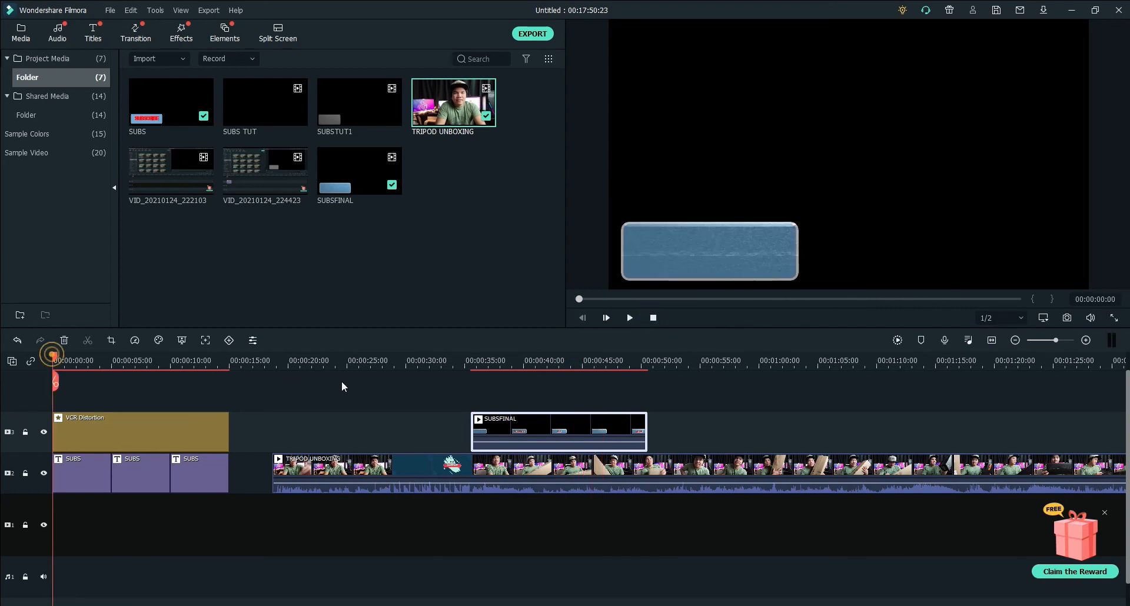
pyautogui.moveTo(57, 365); pyautogui.dragTo(621, 362)
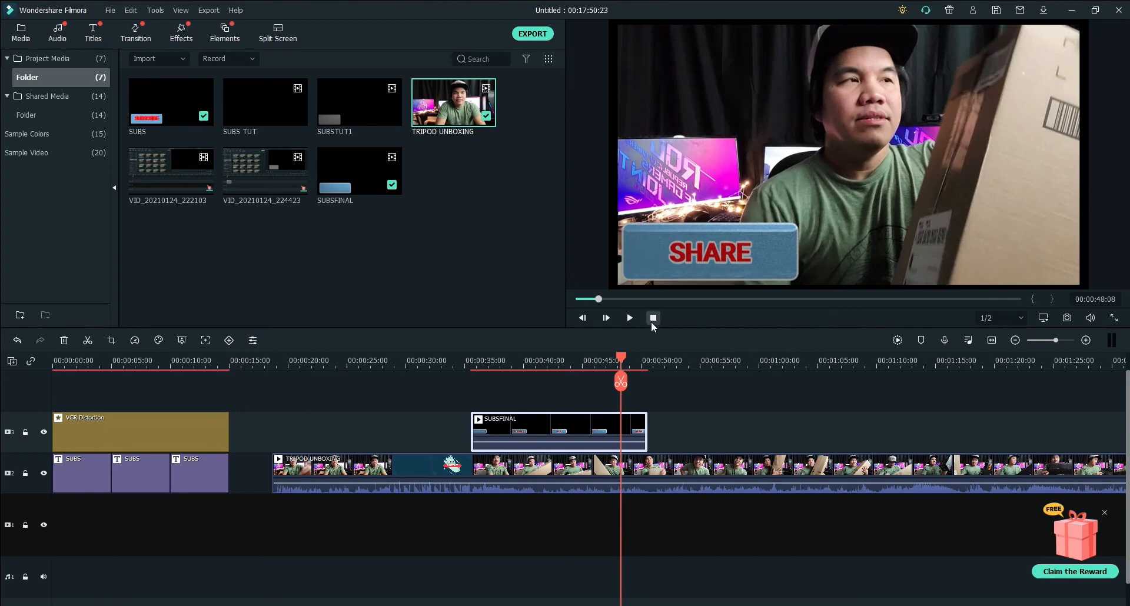